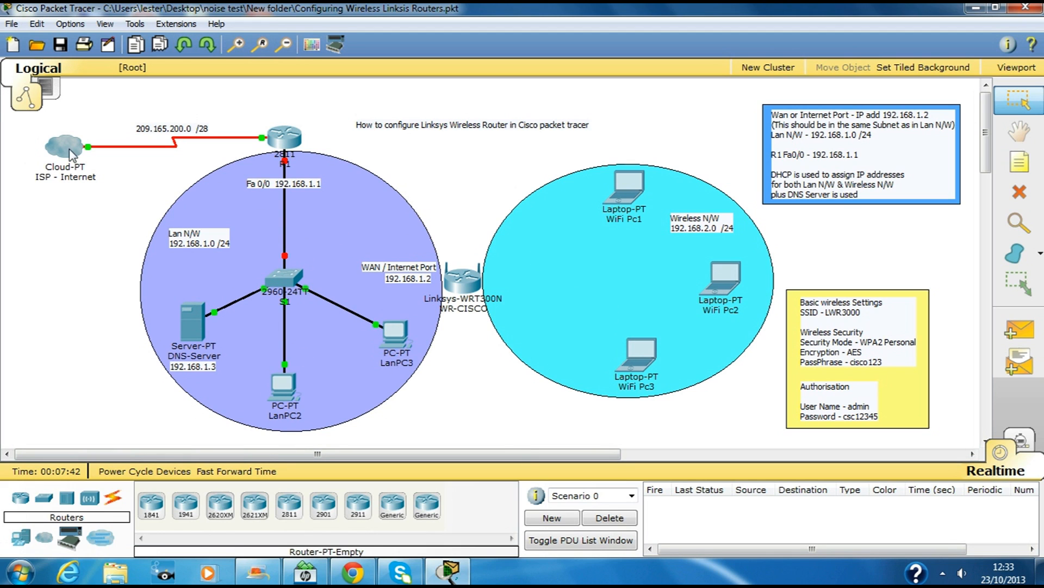
Step: Check the ISP cloud's port status, then open the 2811 R1 router's device window
{"action": "mouse_move", "coordinate": [67, 159]}
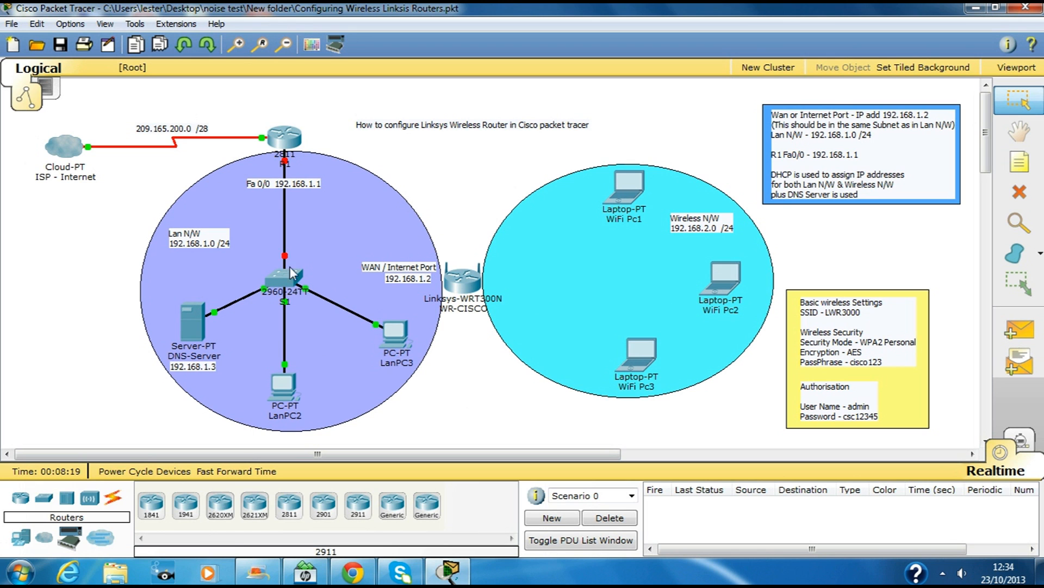
{"action": "left_click", "coordinate": [285, 141]}
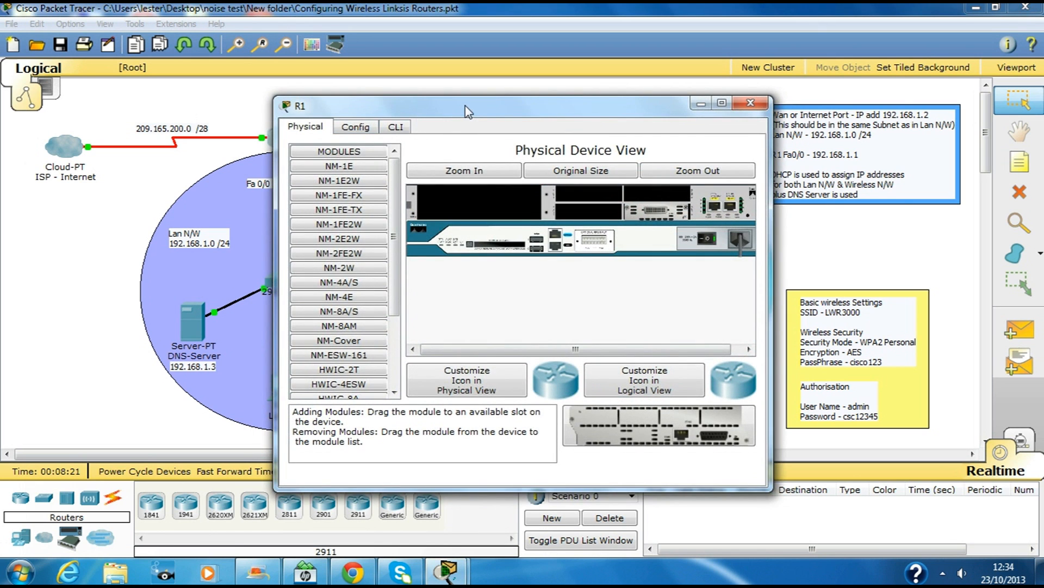
Step: In R1's CLI, enter privileged mode (en) and then global configuration mode (conf t)
{"action": "left_click_drag", "start_coordinate": [466, 105], "coordinate": [640, 101]}
{"action": "left_click", "coordinate": [570, 122]}
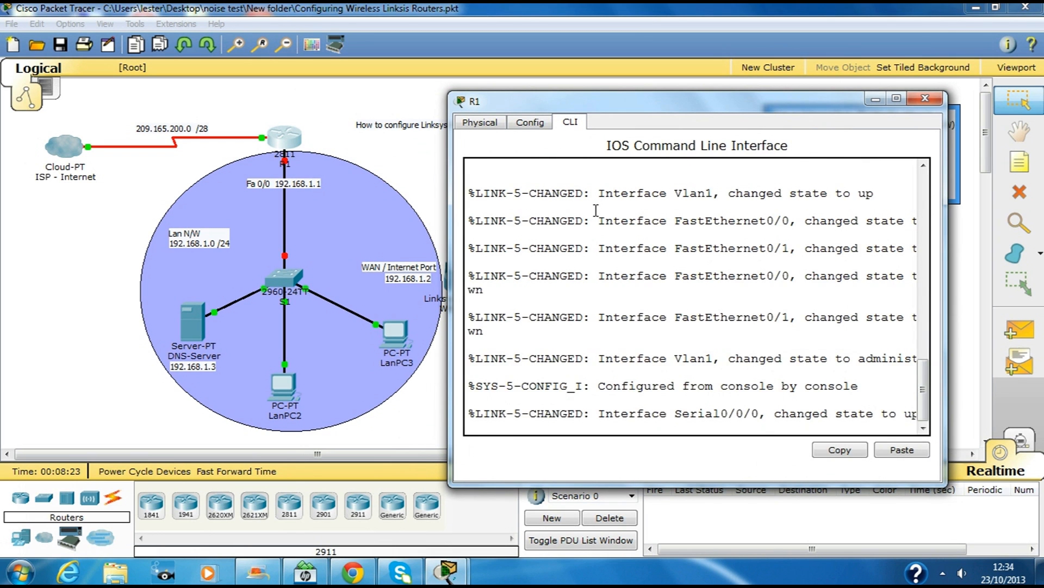
{"action": "key", "text": "Return"}
{"action": "key", "text": "Return"}
{"action": "type", "text": "e"}
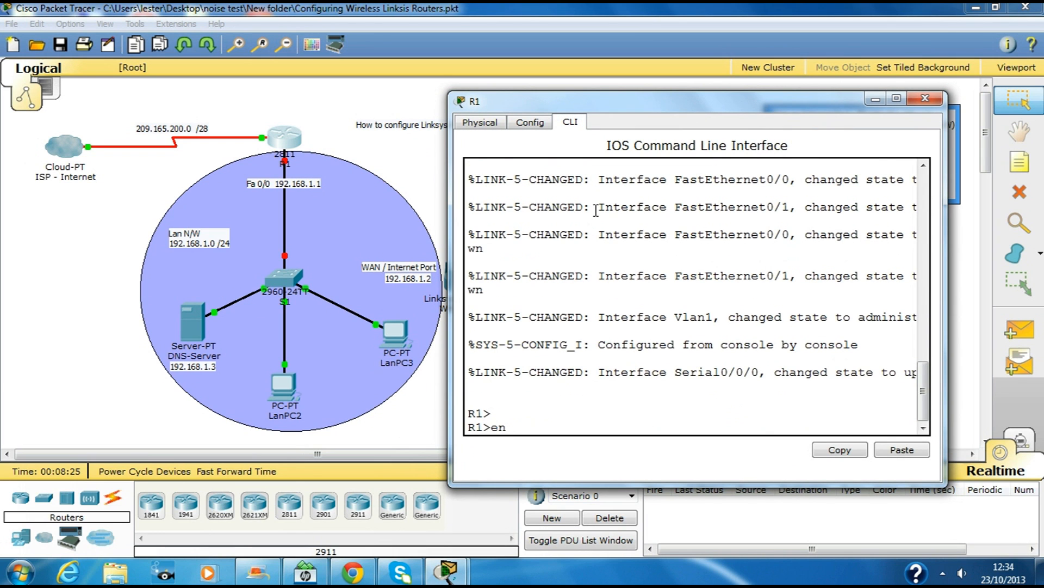
{"action": "type", "text": "n"}
{"action": "key", "text": "Return"}
{"action": "key", "text": "Return"}
{"action": "key", "text": "Return"}
{"action": "type", "text": "conf t"}
{"action": "key", "text": "Return"}
{"action": "key", "text": "Return"}
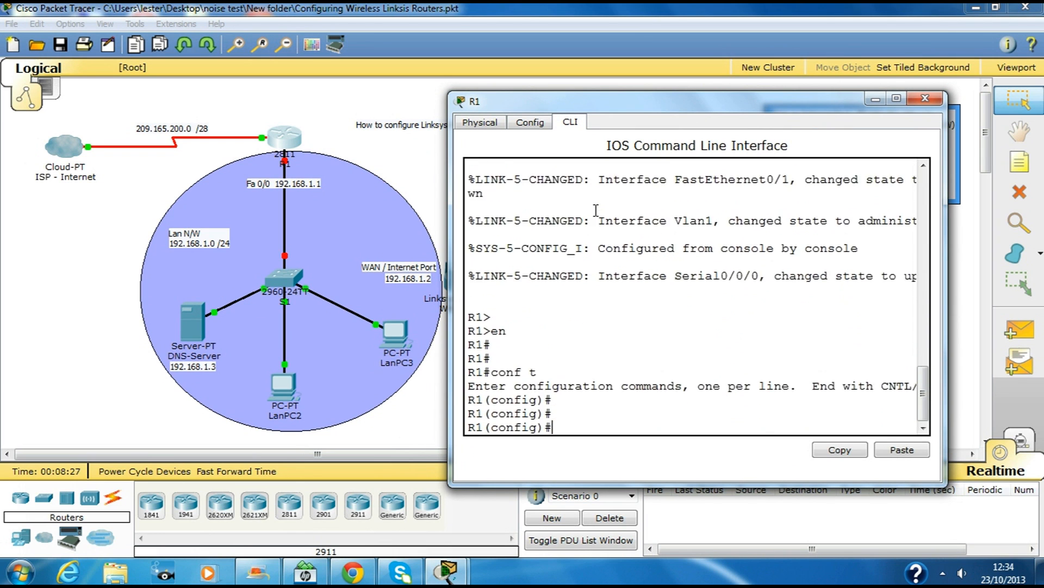
{"action": "key", "text": "Return"}
Step: Give FastEthernet0/0 the address 192.168.1.1 255.255.255.0, bring it up with no shut, and exit
{"action": "type", "text": "int fa0"}
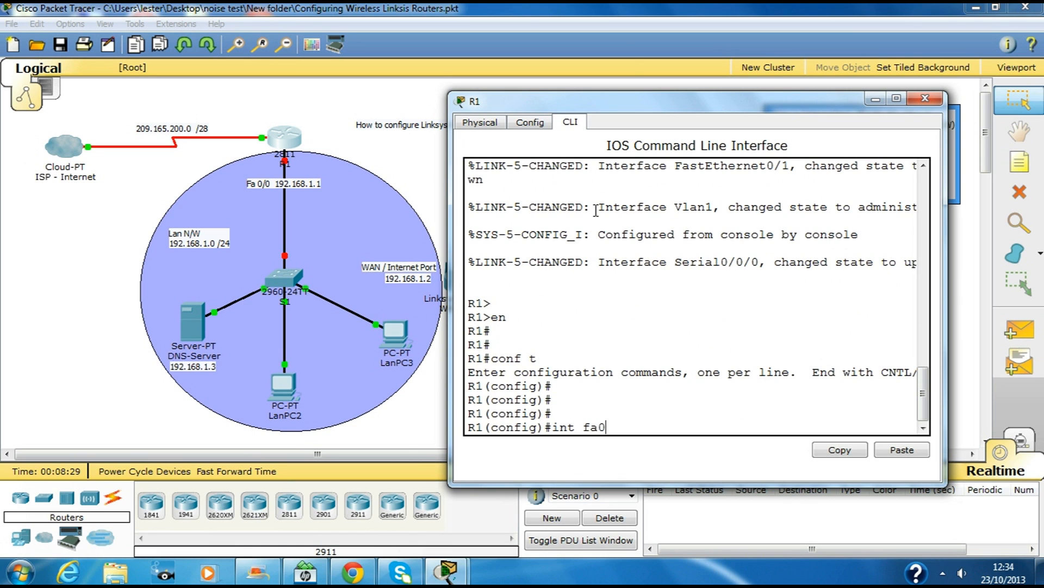
{"action": "type", "text": "/0"}
{"action": "key", "text": "Return"}
{"action": "key", "text": "Return"}
{"action": "key", "text": "Return"}
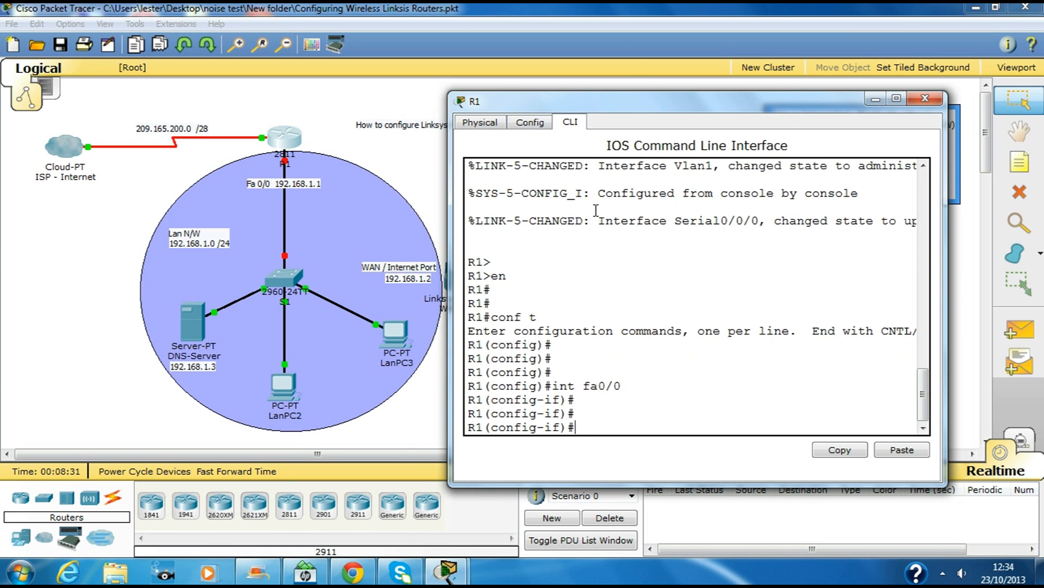
{"action": "type", "text": "ip add 192.168.1.1 255.255.255.0"}
{"action": "key", "text": "Return"}
{"action": "type", "text": "no shut"}
{"action": "key", "text": "Return"}
{"action": "key", "text": "Return"}
{"action": "key", "text": "Return"}
{"action": "type", "text": "exit"}
{"action": "key", "text": "Return"}
{"action": "key", "text": "Return"}
{"action": "key", "text": "Return"}
{"action": "key", "text": "Return"}
{"action": "key", "text": "Return"}
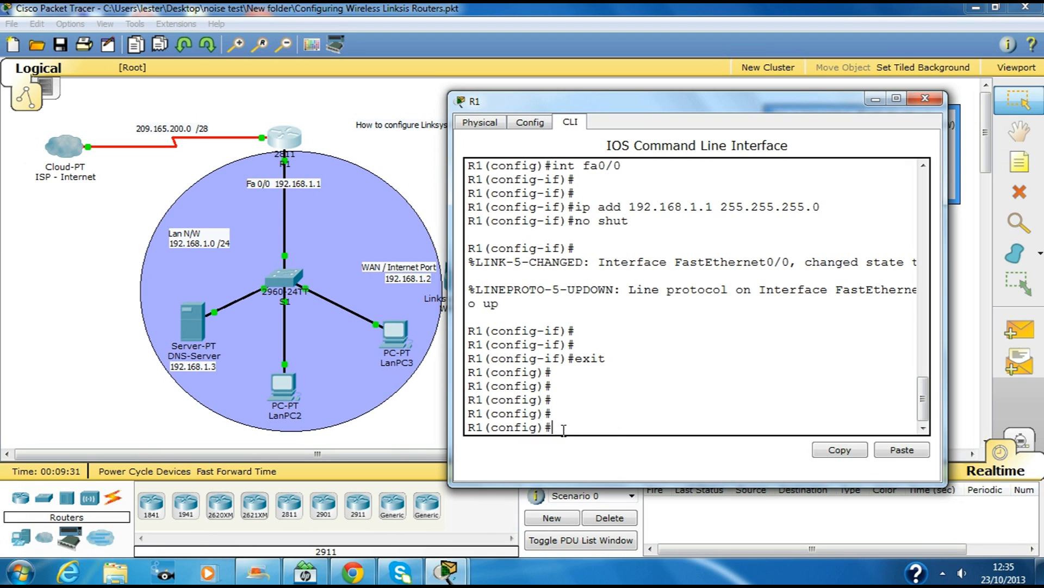
{"action": "type", "text": "p dhcp"}
Step: Exclude 192.168.1.1 through 192.168.1.9 from R1's DHCP leases
{"action": "key", "text": "Tab"}
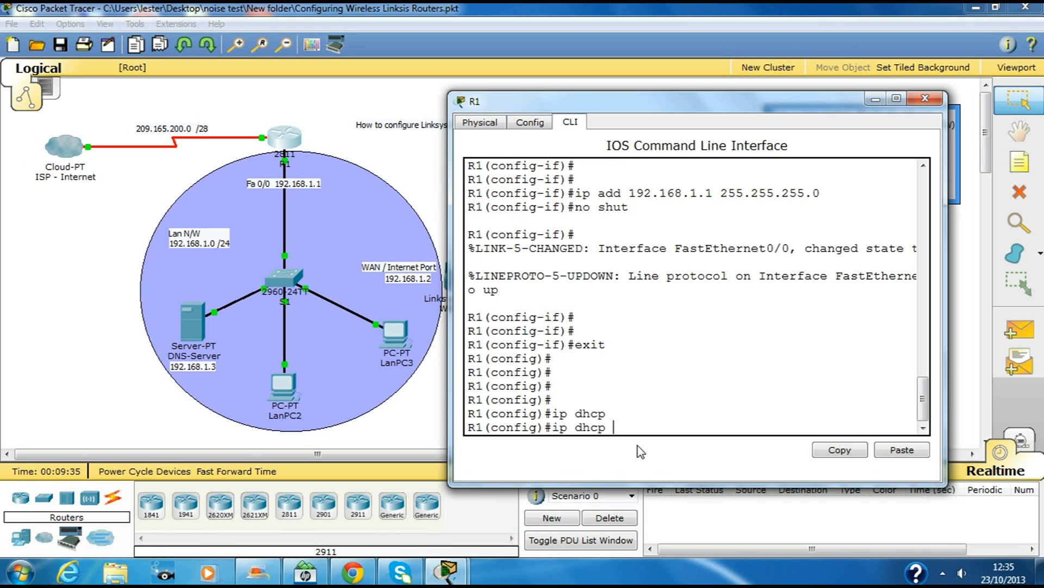
{"action": "type", "text": "ex"}
{"action": "key", "text": "Tab"}
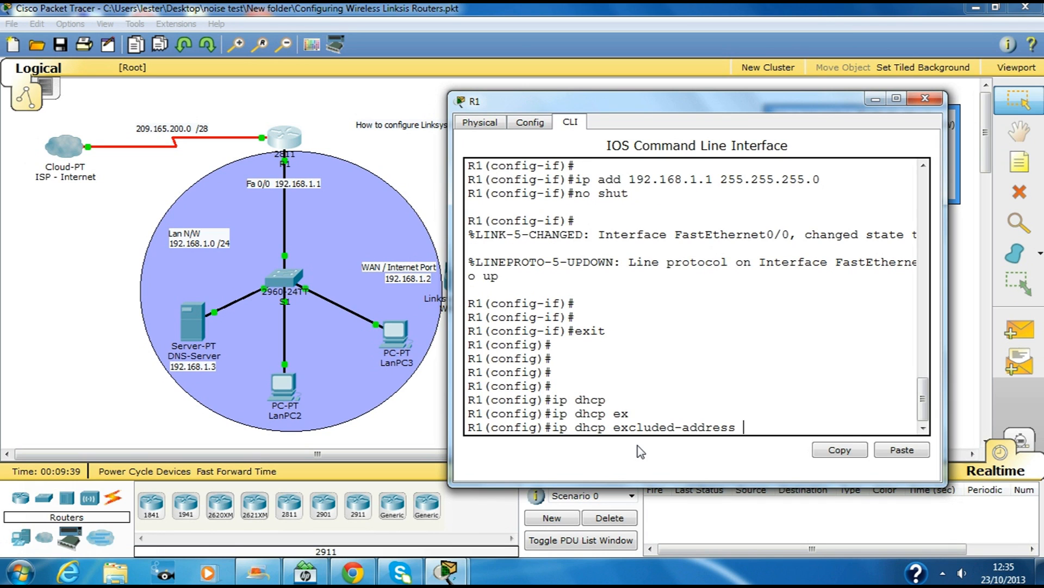
{"action": "left_click_drag", "start_coordinate": [450, 357], "coordinate": [385, 357]}
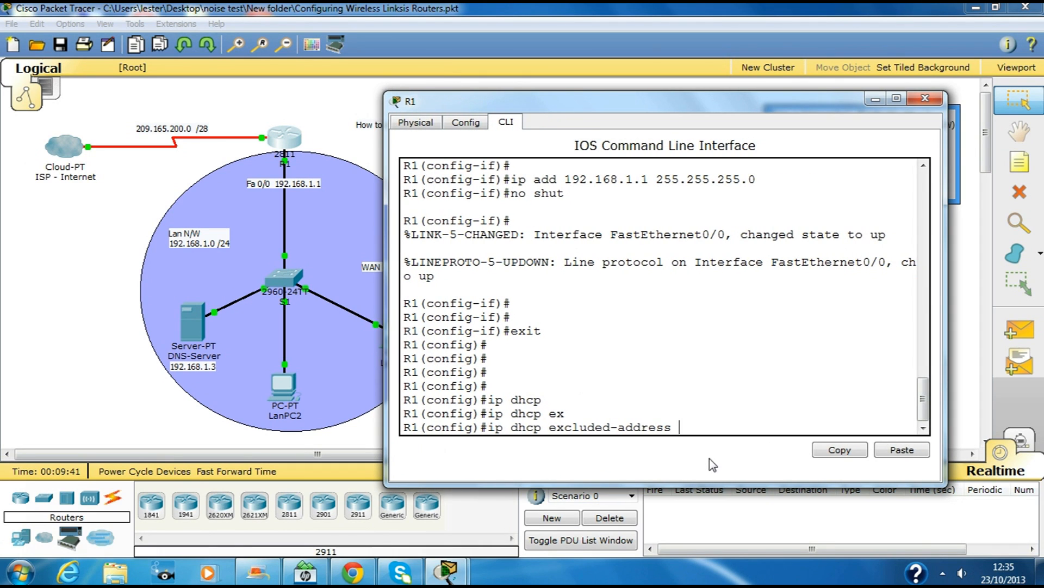
{"action": "type", "text": "192.168.1.1 192.168.1.9"}
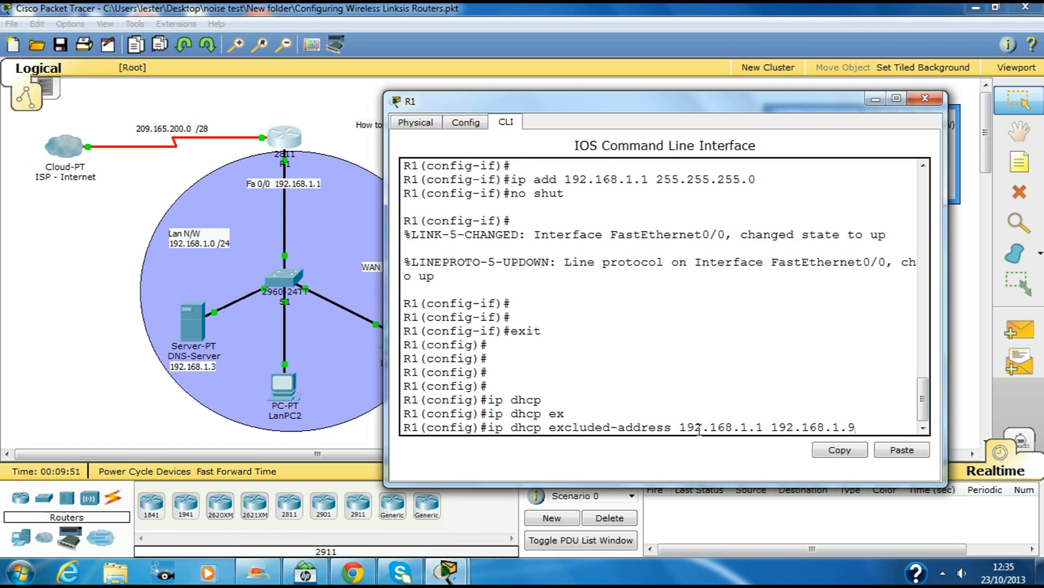
{"action": "key", "text": "Return"}
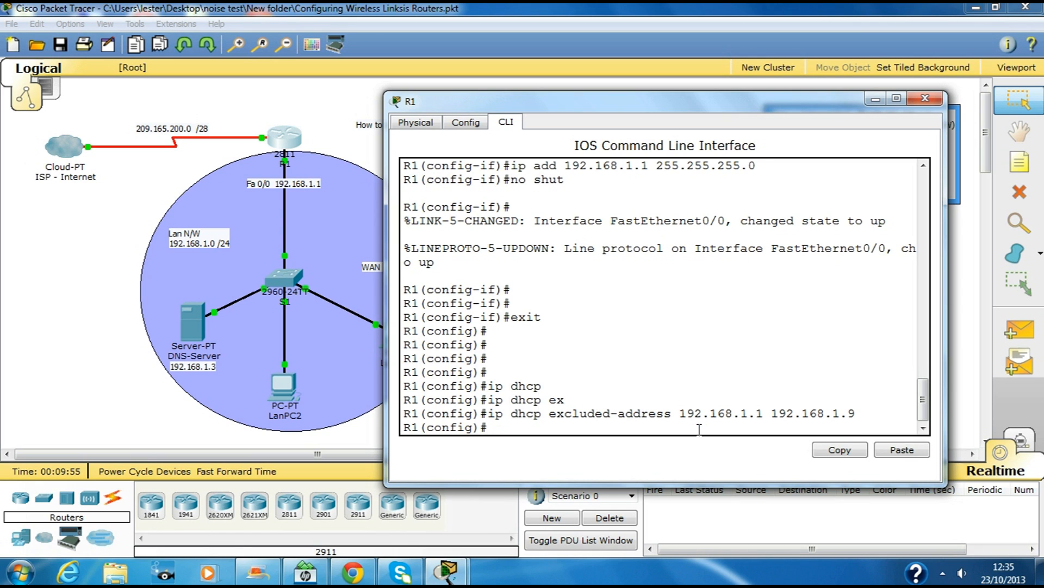
Step: Create a DHCP pool named deploy
{"action": "type", "text": "ip dh"}
{"action": "key", "text": "Tab"}
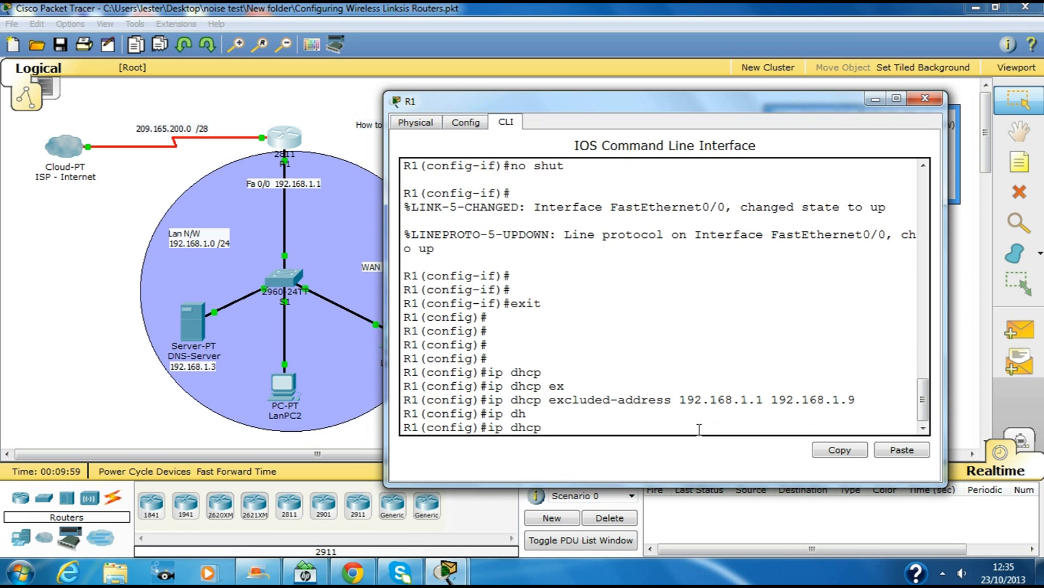
{"action": "type", "text": "po"}
{"action": "key", "text": "Tab"}
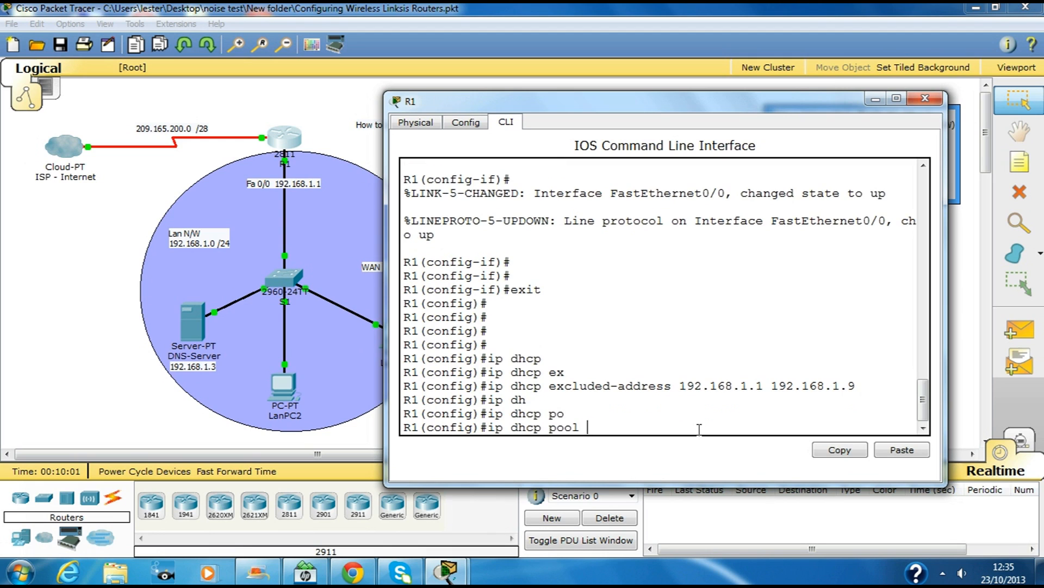
{"action": "type", "text": "deploy"}
{"action": "key", "text": "Return"}
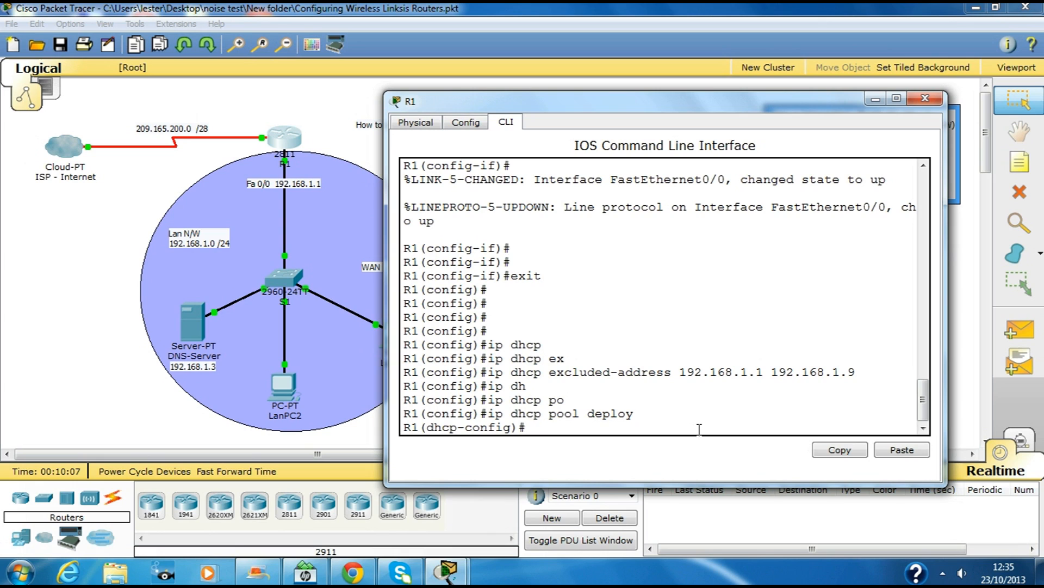
Step: Set the deploy pool's network to 192.168.1.0/24 and its default router to 192.168.1.1
{"action": "type", "text": "net"}
{"action": "key", "text": "Tab"}
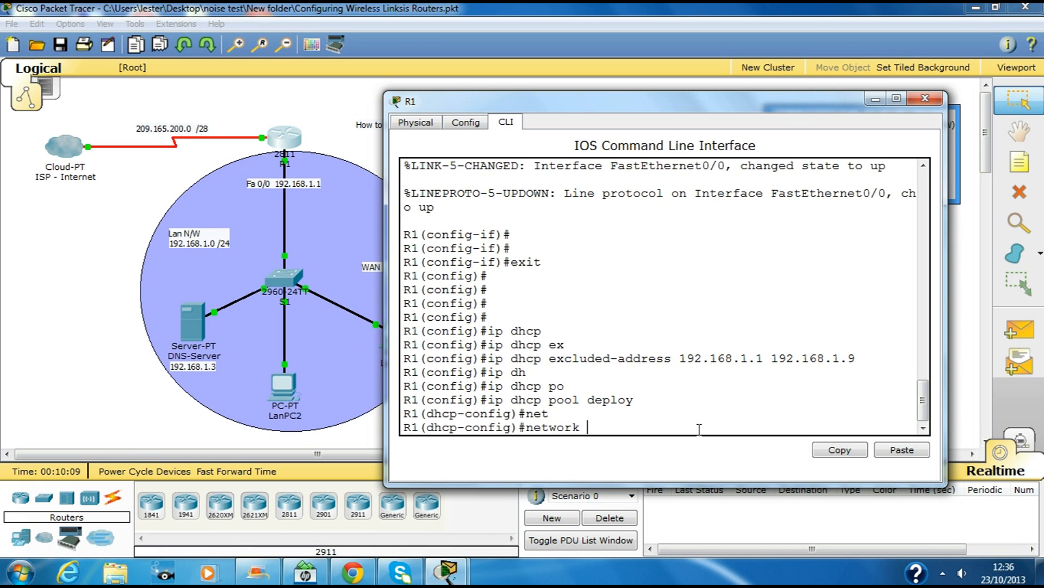
{"action": "type", "text": "192.168.1.0 255.255.255.0"}
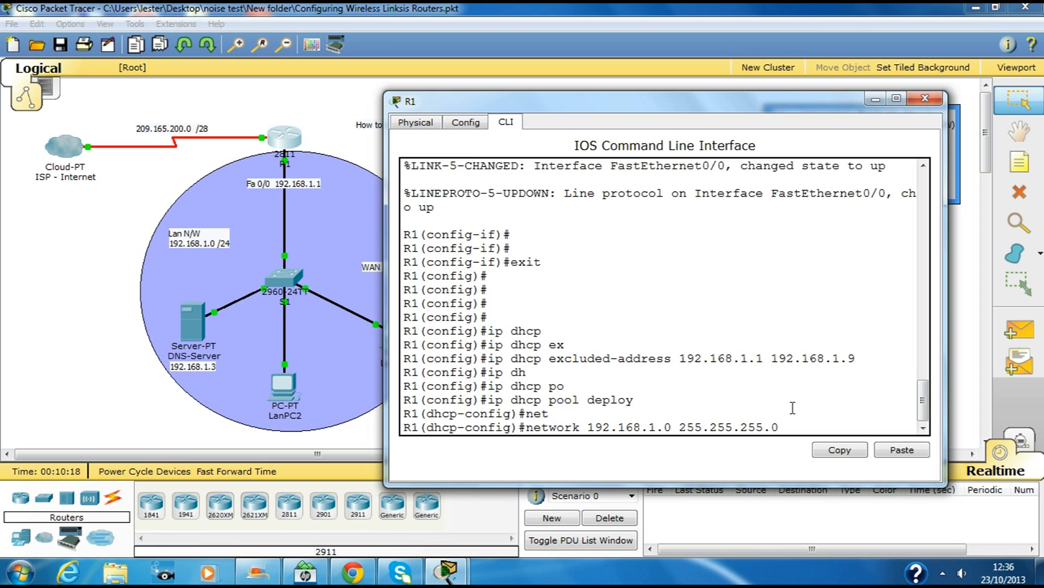
{"action": "key", "text": "Return"}
{"action": "type", "text": "def"}
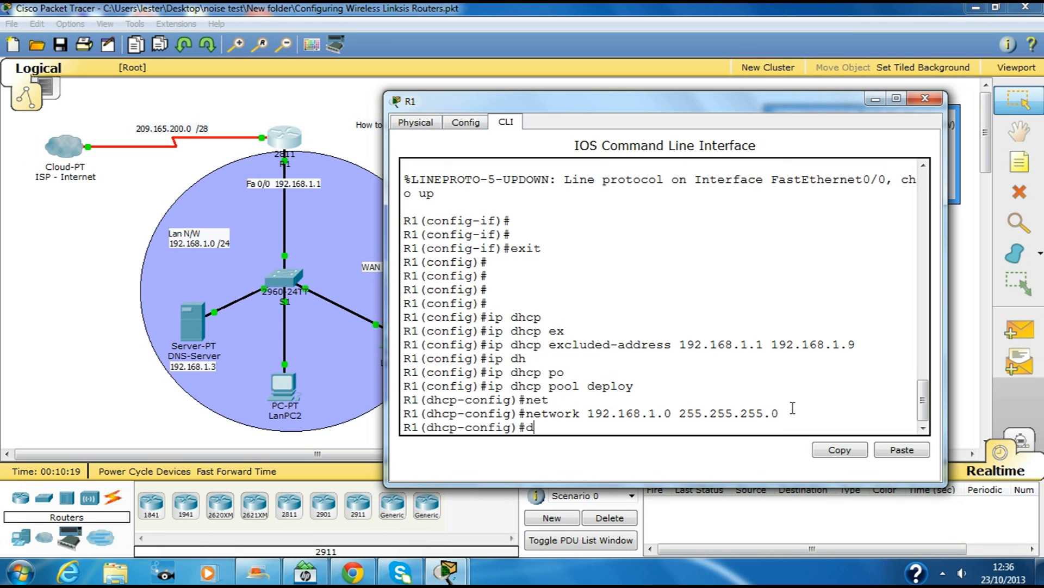
{"action": "key", "text": "Tab"}
{"action": "type", "text": "192.168.1.1"}
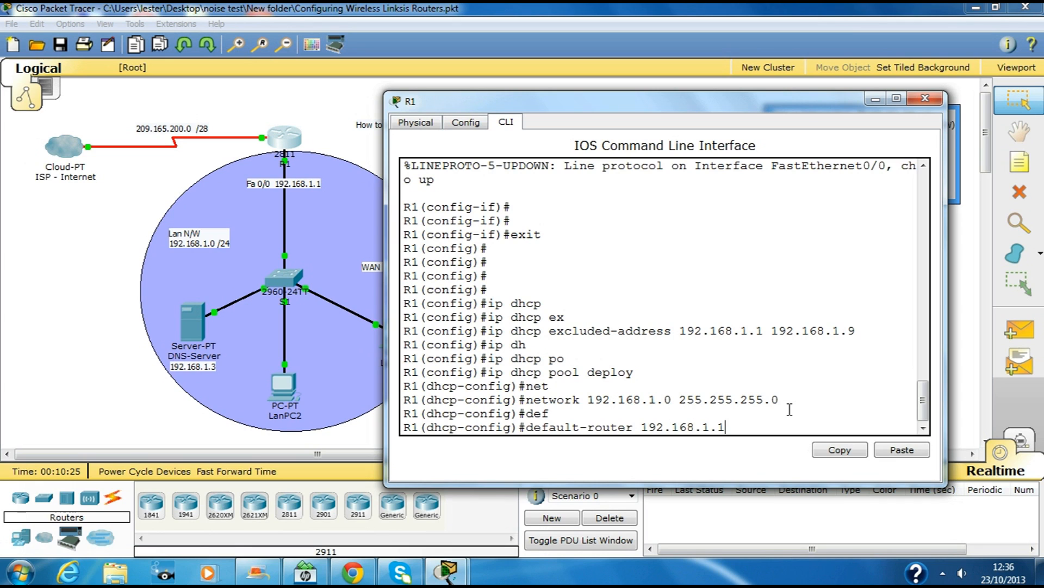
{"action": "key", "text": "Return"}
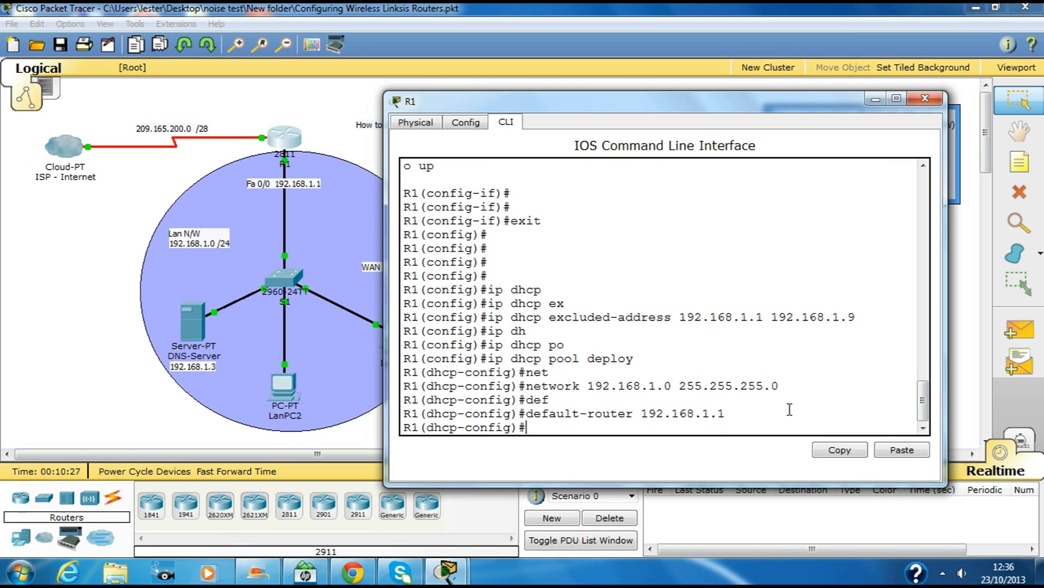
Step: Set the pool's DNS server to 192.168.1.3 and leave pool configuration
{"action": "type", "text": "dn"}
{"action": "key", "text": "Tab"}
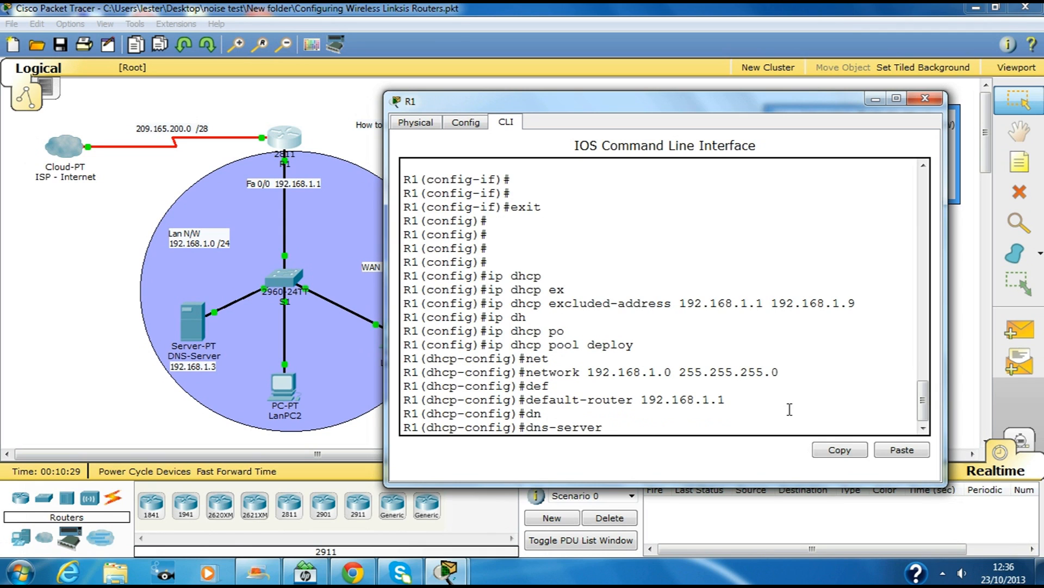
{"action": "type", "text": "192.168.1.3"}
{"action": "key", "text": "Return"}
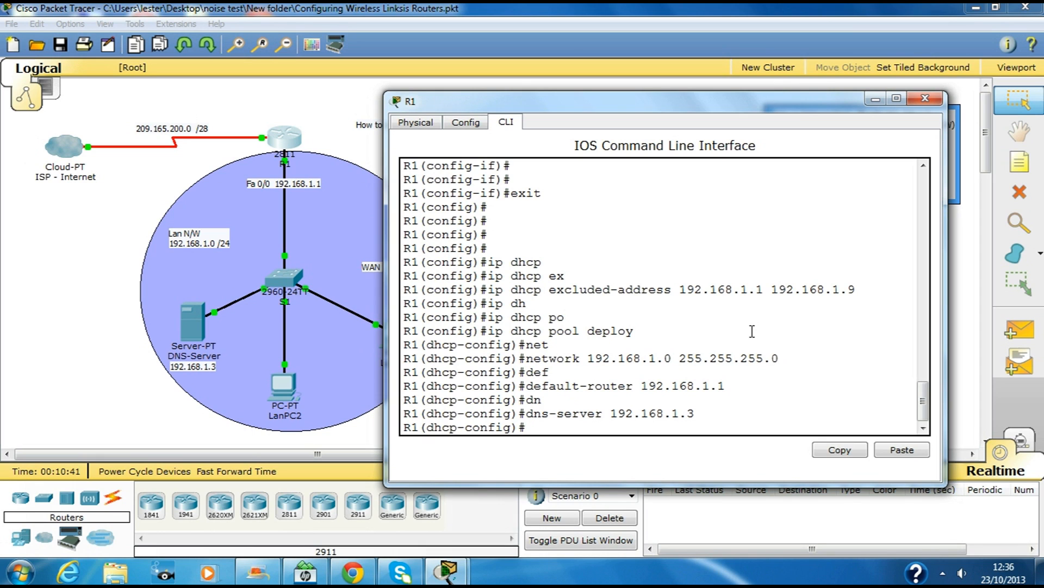
{"action": "type", "text": "exit"}
{"action": "key", "text": "Return"}
{"action": "key", "text": "Return"}
{"action": "key", "text": "Return"}
{"action": "key", "text": "Return"}
{"action": "key", "text": "Return"}
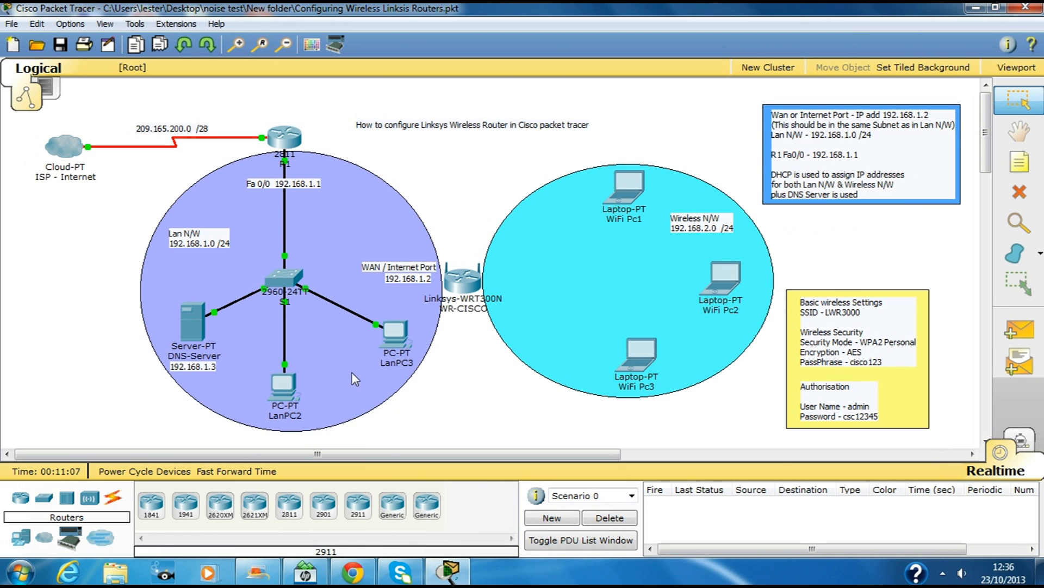
Step: Switch LanPC2's IP configuration to DHCP so it leases 192.168.1.10
{"action": "left_click", "coordinate": [285, 388]}
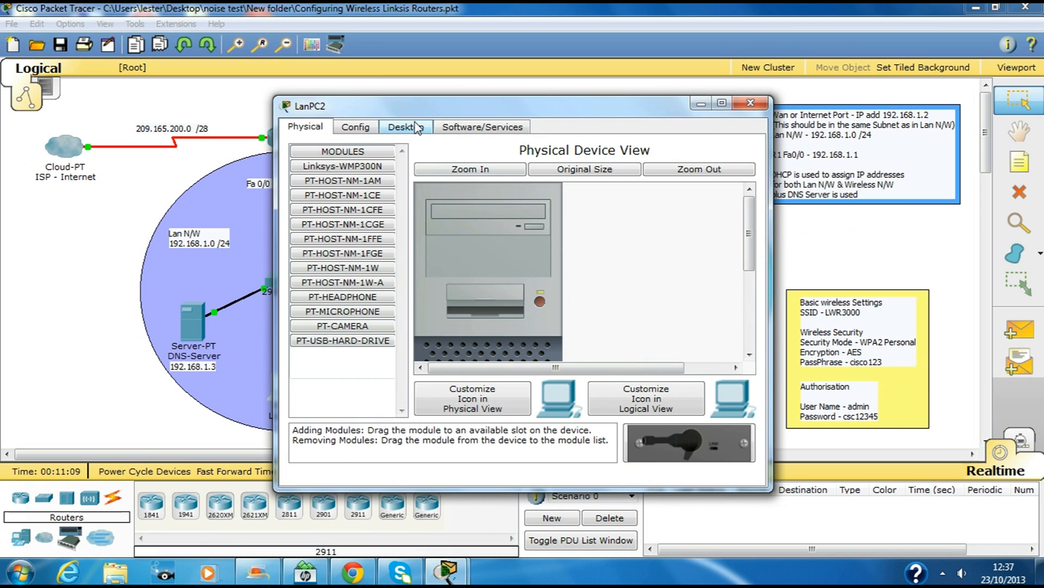
{"action": "left_click", "coordinate": [415, 129]}
{"action": "left_click", "coordinate": [346, 179]}
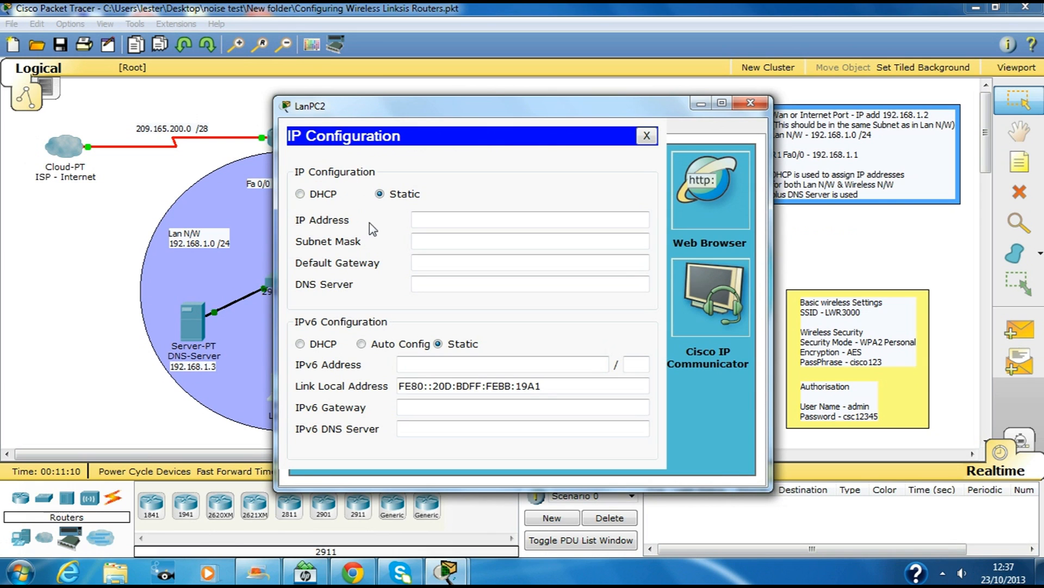
{"action": "left_click", "coordinate": [325, 197]}
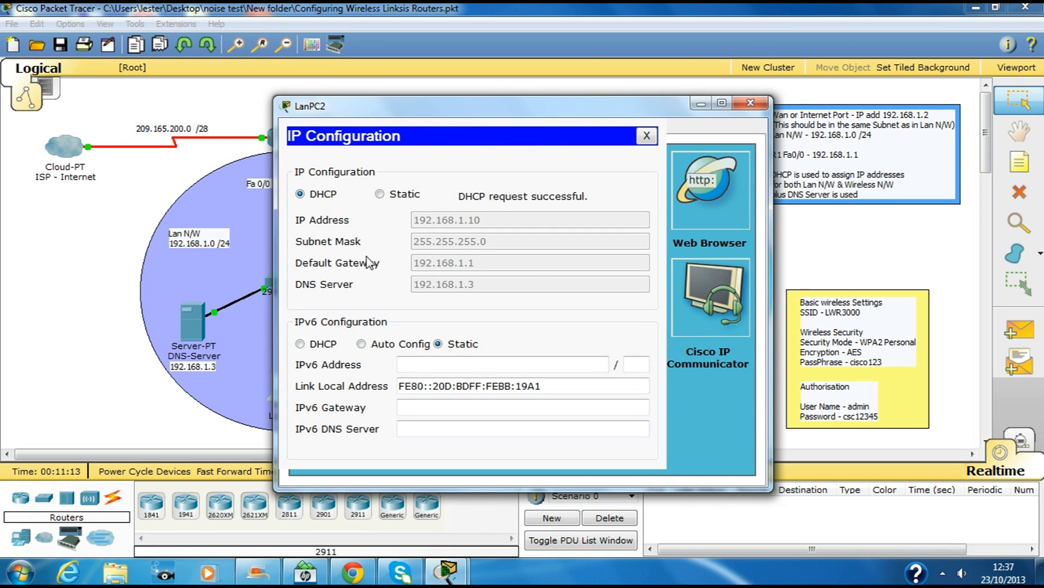
{"action": "left_click", "coordinate": [750, 102]}
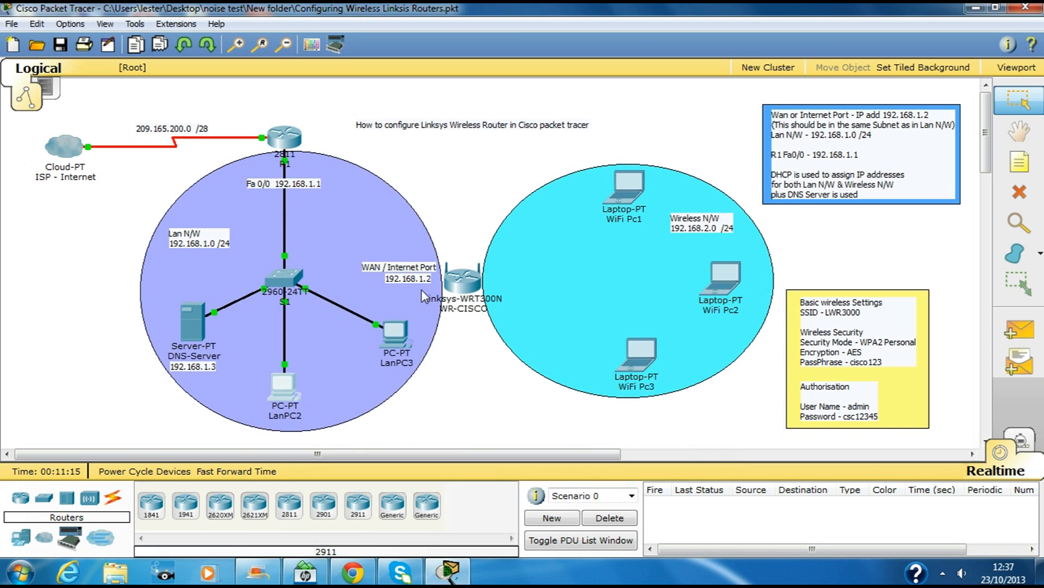
Step: Switch LanPC3's IP configuration to DHCP, then bring up the DNS-Server's window
{"action": "left_click", "coordinate": [399, 343]}
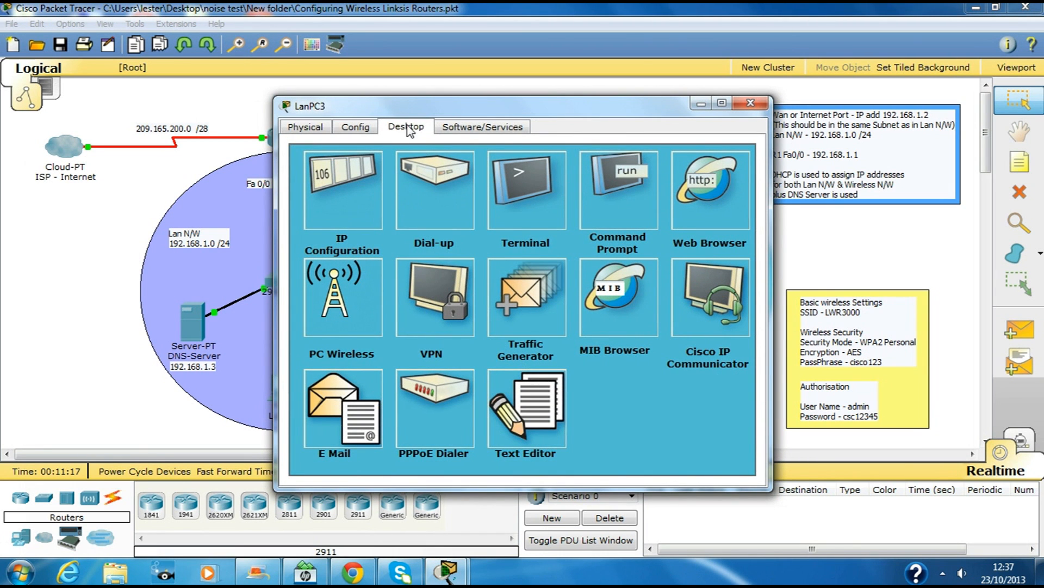
{"action": "left_click", "coordinate": [356, 182]}
{"action": "left_click", "coordinate": [316, 195]}
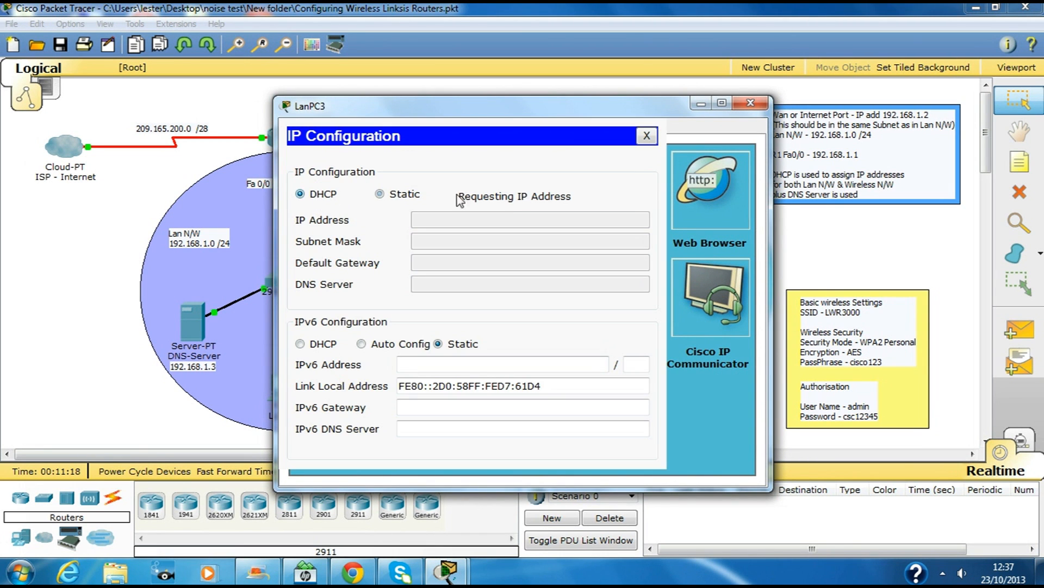
{"action": "left_click", "coordinate": [746, 108]}
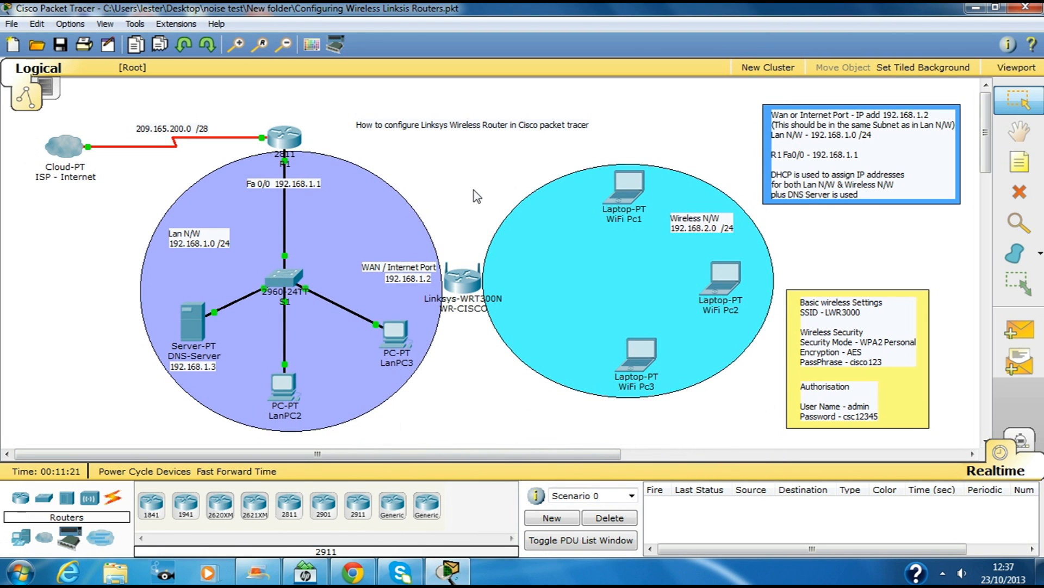
{"action": "left_click", "coordinate": [192, 316]}
{"action": "left_click_drag", "start_coordinate": [459, 102], "coordinate": [664, 66]}
Step: Give the DNS-Server static IP 192.168.1.3, default mask, gateway 192.168.1.1 and DNS 192.168.1.3
{"action": "left_click", "coordinate": [612, 88]}
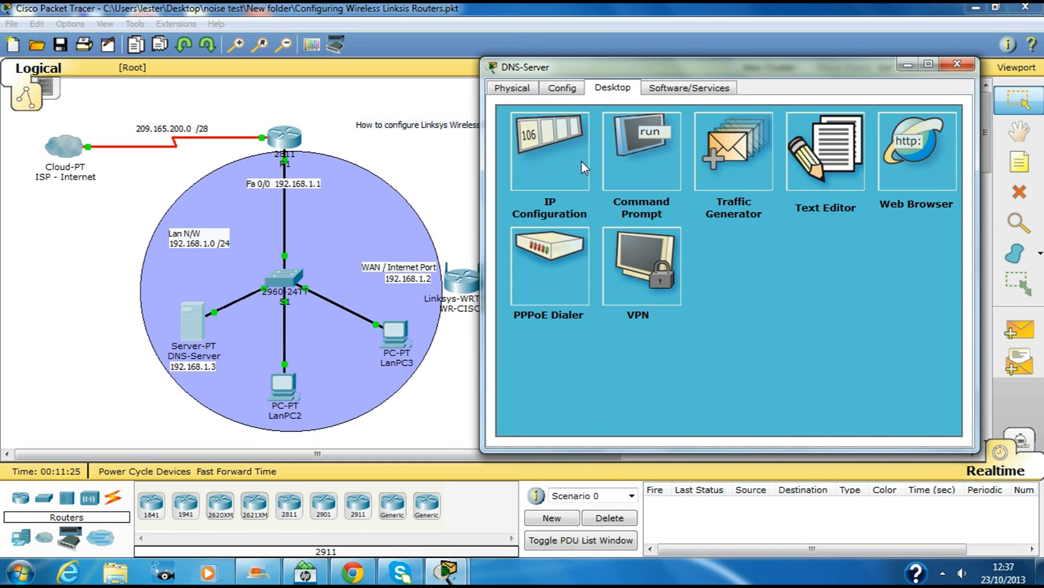
{"action": "left_click", "coordinate": [586, 187]}
{"action": "left_click", "coordinate": [654, 224]}
{"action": "type", "text": "192.168.1.3"}
{"action": "left_click_drag", "start_coordinate": [719, 228], "coordinate": [590, 226]}
{"action": "key", "text": "ctrl+c"}
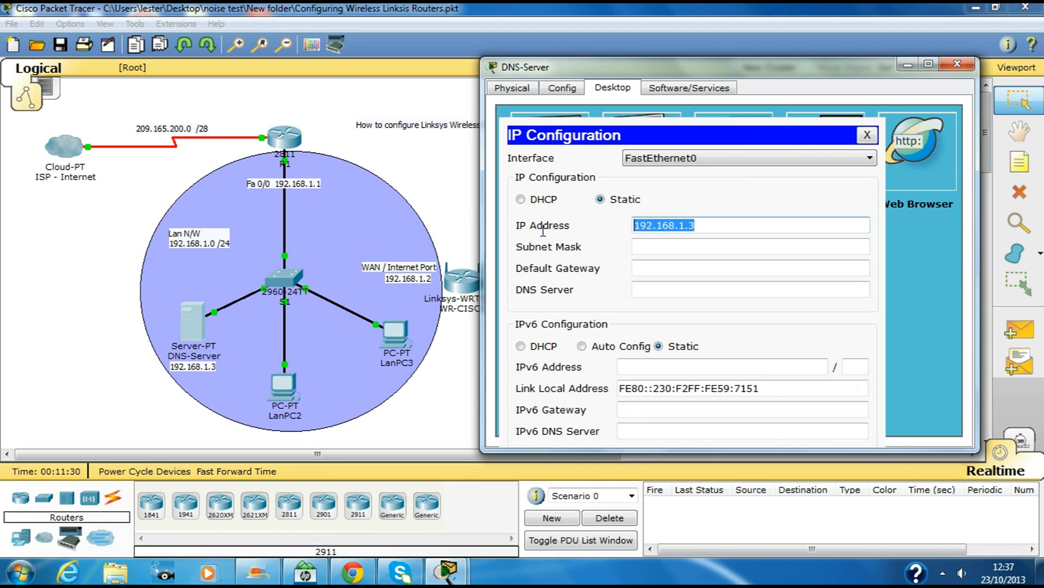
{"action": "left_click", "coordinate": [644, 246]}
{"action": "left_click", "coordinate": [679, 272]}
{"action": "key", "text": "ctrl+v"}
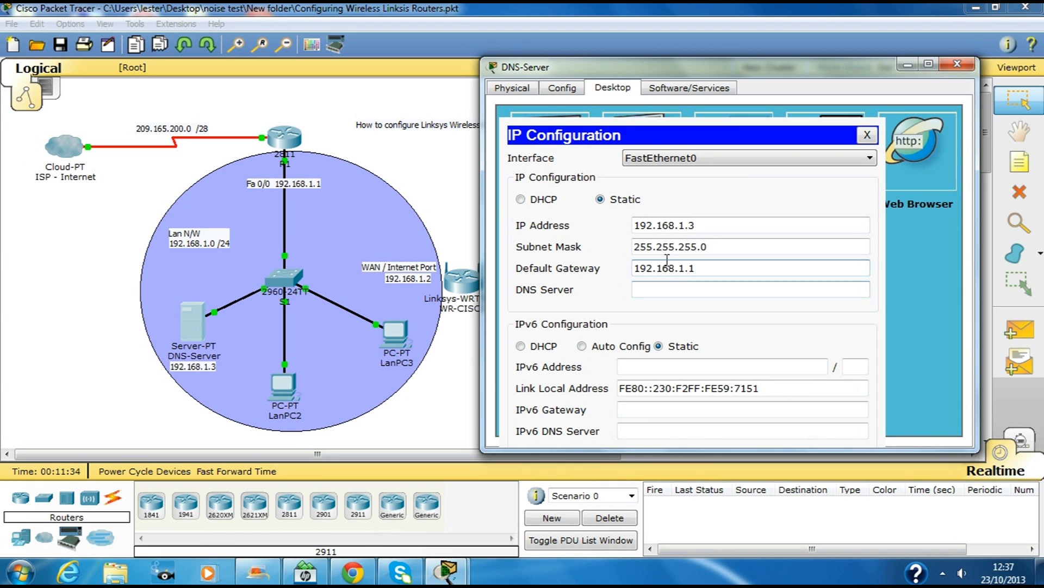
{"action": "left_click", "coordinate": [651, 290]}
{"action": "key", "text": "ctrl+v"}
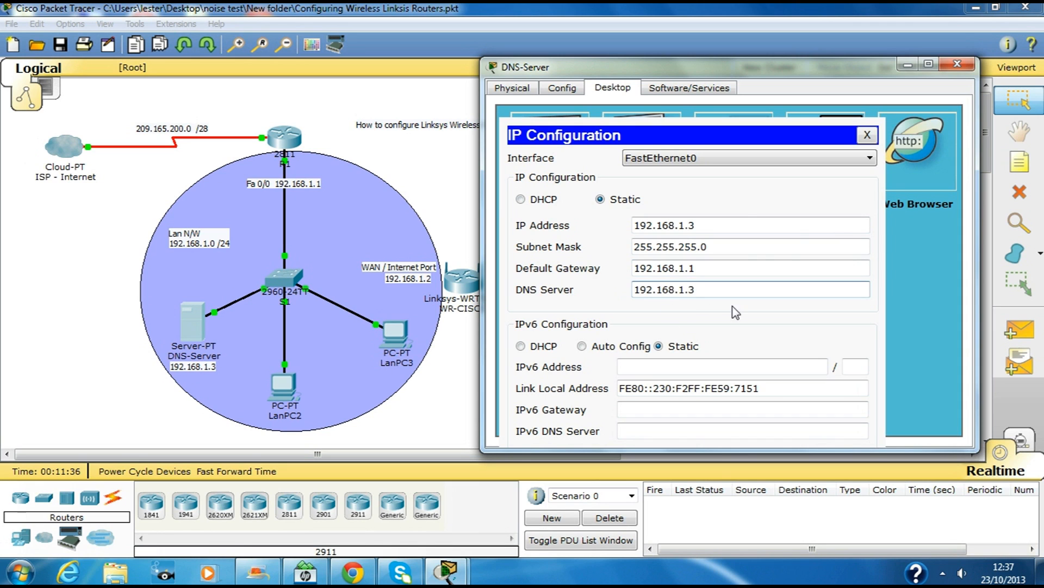
{"action": "left_click", "coordinate": [867, 135]}
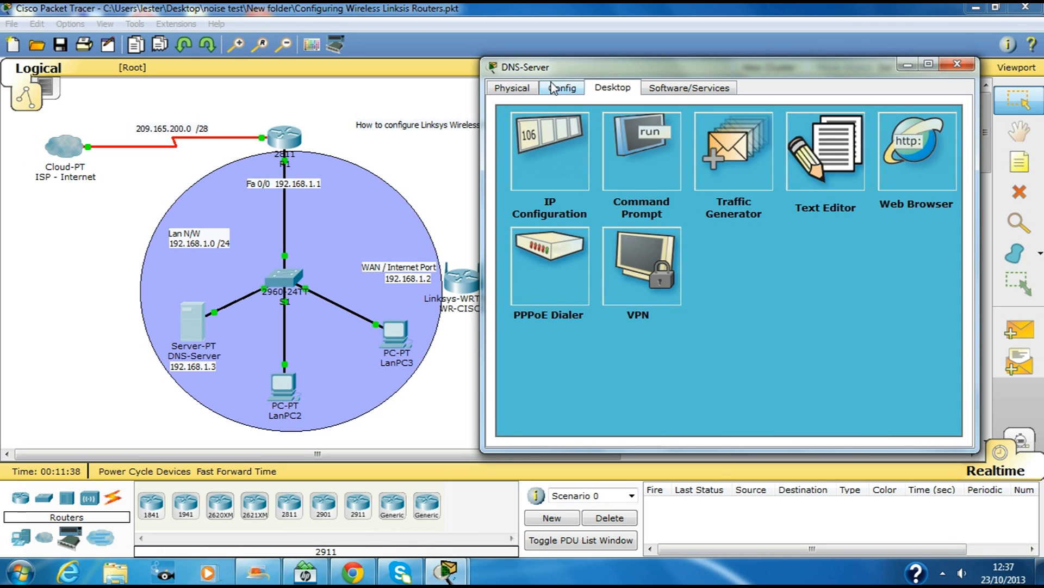
{"action": "left_click", "coordinate": [560, 88]}
{"action": "left_click", "coordinate": [540, 216]}
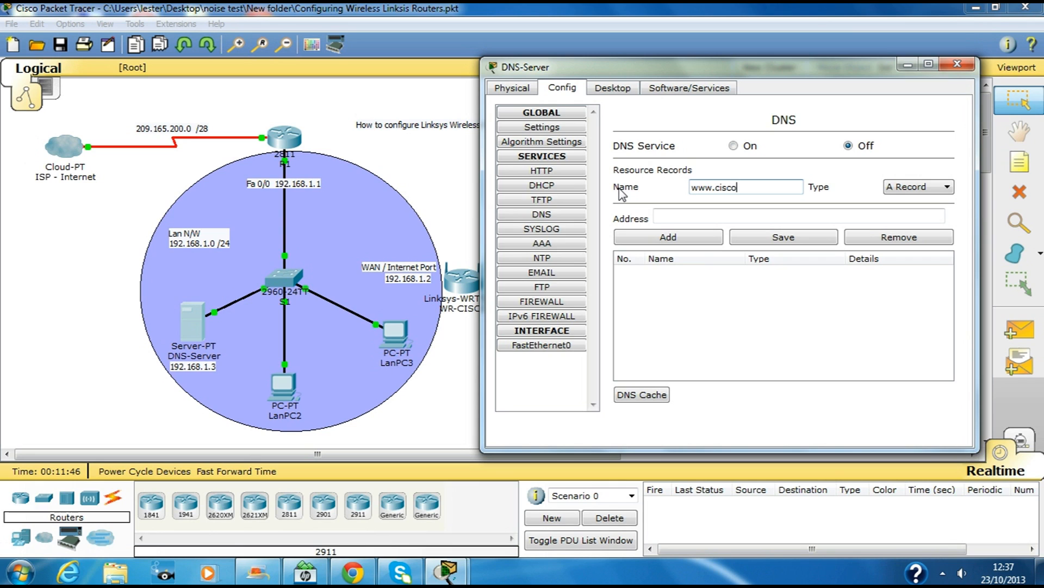
{"action": "type", "text": "com"}
{"action": "key", "text": "Tab"}
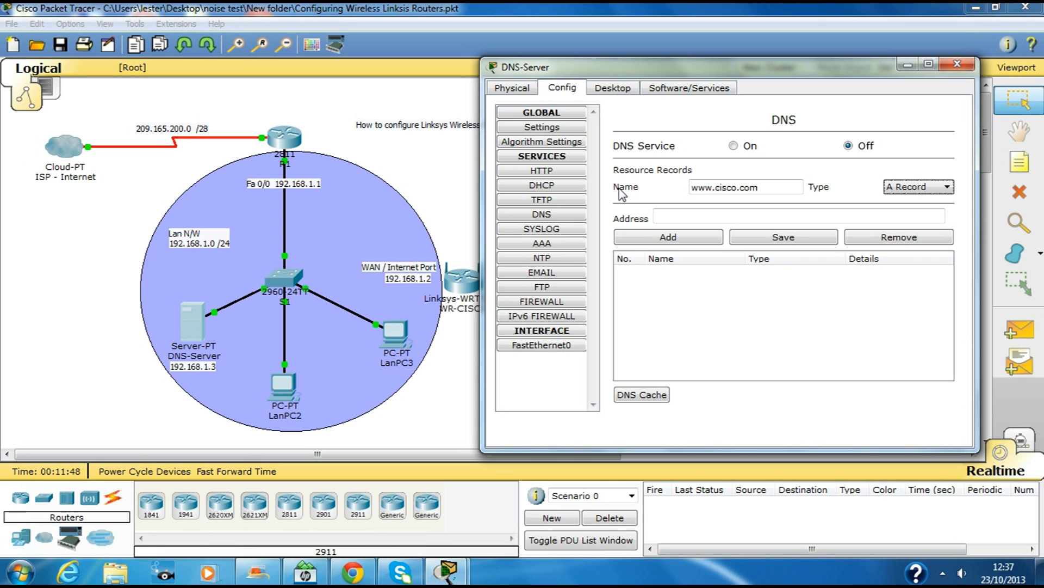
{"action": "key", "text": "Tab"}
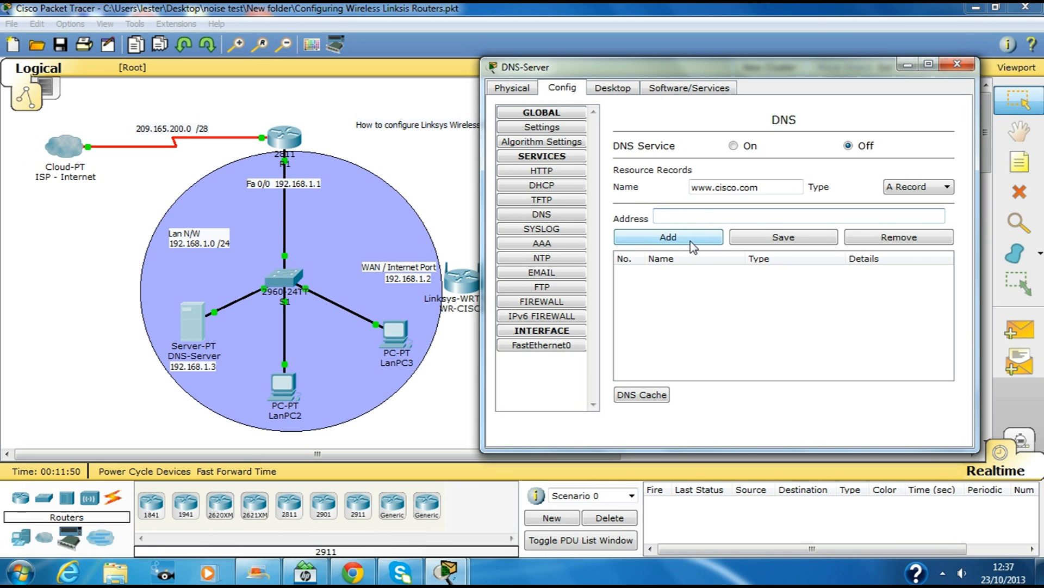
{"action": "type", "text": "192.168.1.3"}
{"action": "left_click", "coordinate": [682, 237]}
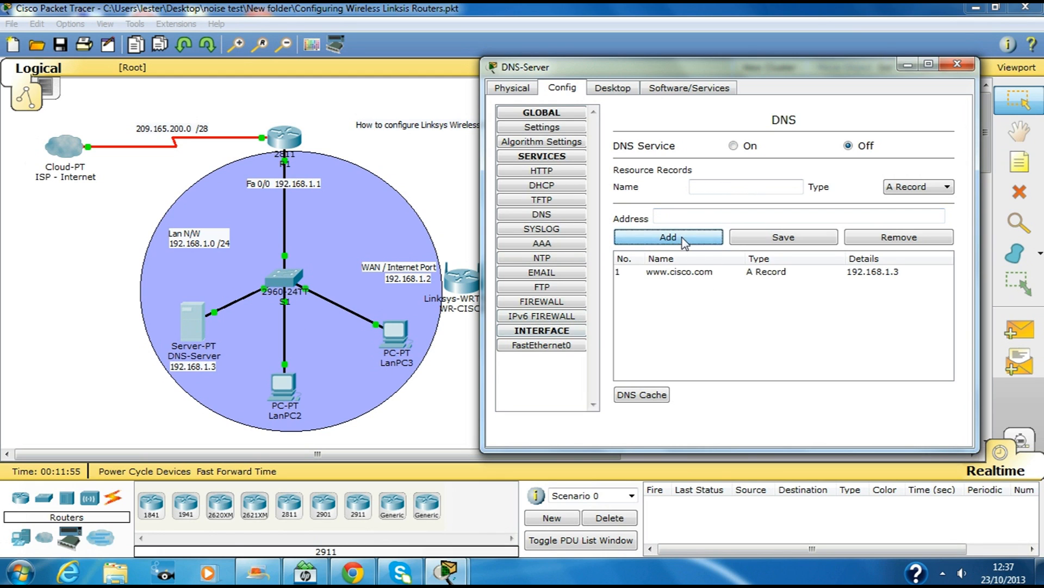
{"action": "left_click", "coordinate": [734, 145]}
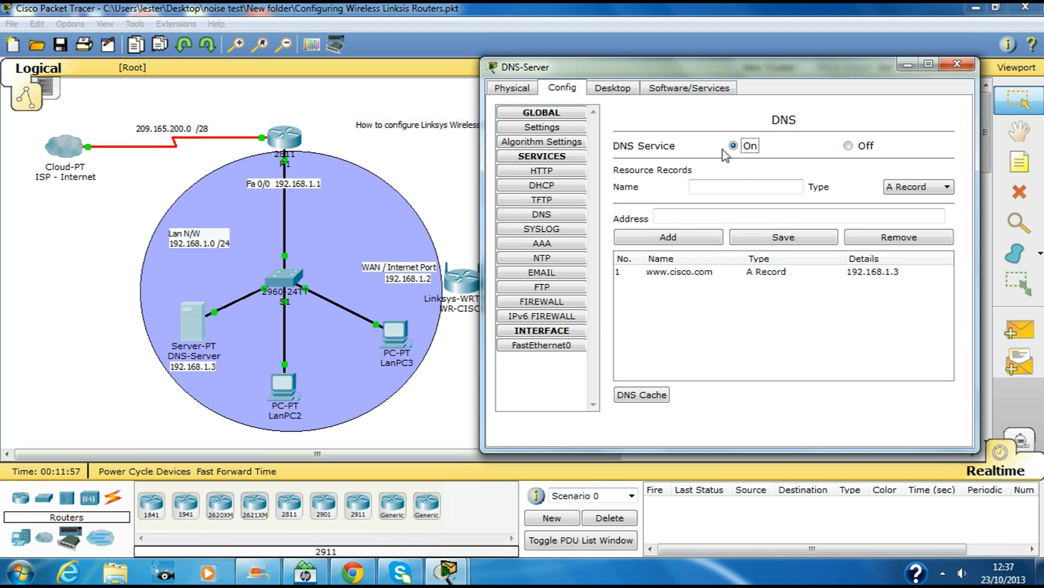
Step: Check the server's HTTP/HTTPS settings, leaving HTTPS on, and close the DNS-Server window
{"action": "left_click", "coordinate": [542, 172]}
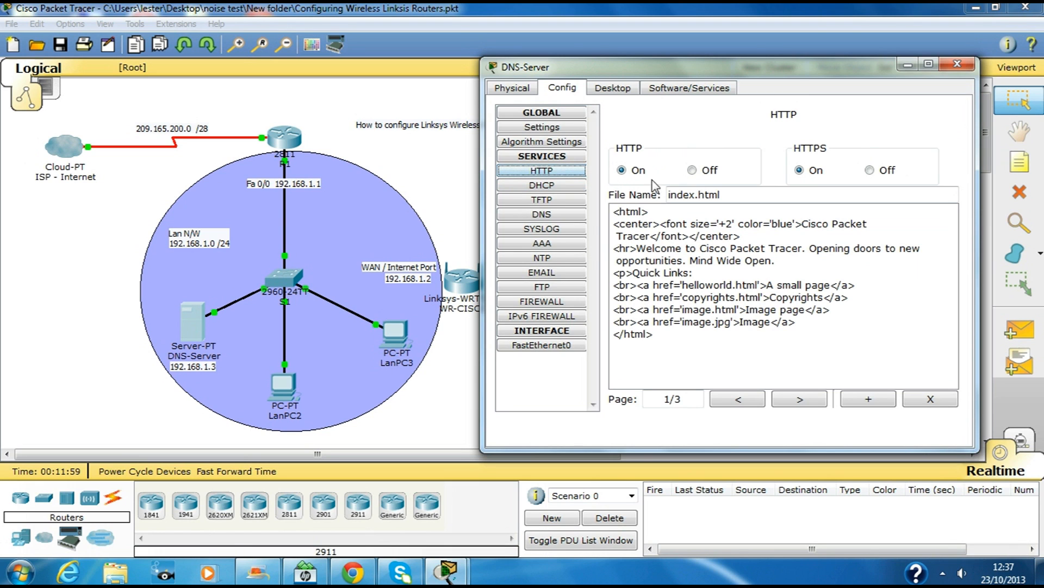
{"action": "left_click", "coordinate": [872, 170]}
{"action": "left_click", "coordinate": [817, 177]}
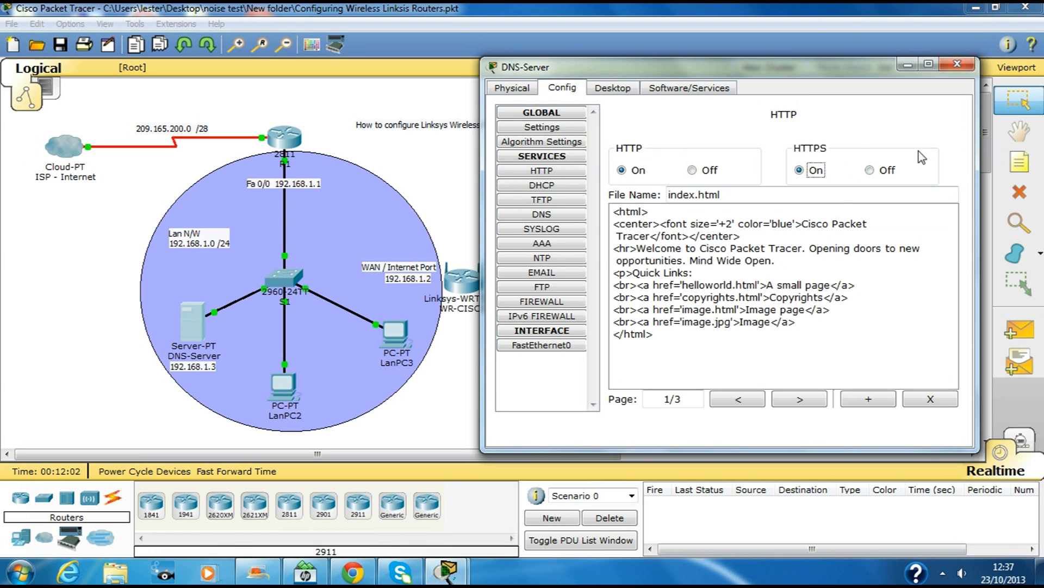
{"action": "left_click", "coordinate": [959, 63]}
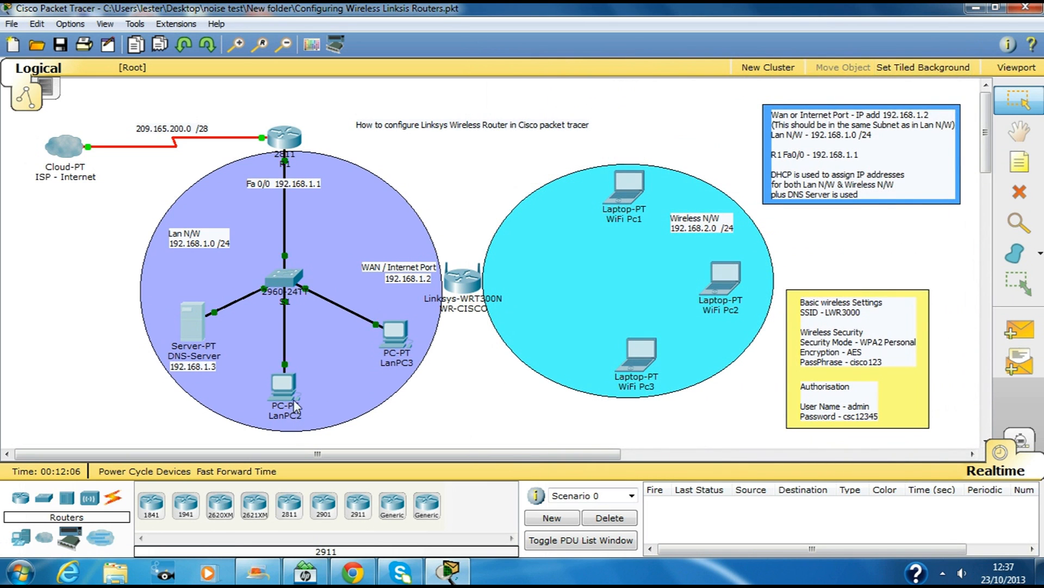
{"action": "left_click", "coordinate": [393, 337]}
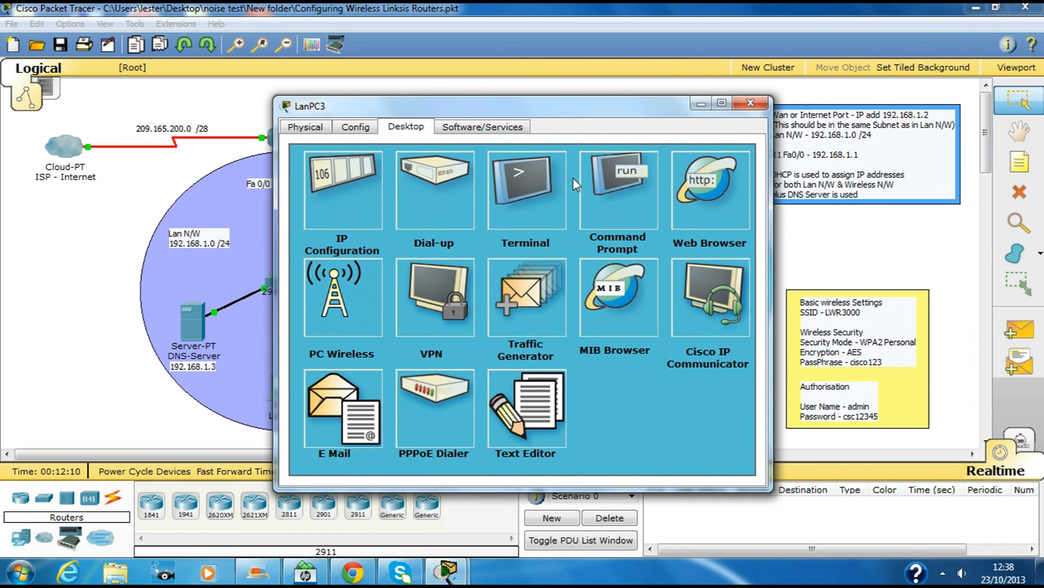
{"action": "left_click", "coordinate": [715, 186]}
{"action": "left_click", "coordinate": [443, 185]}
{"action": "type", "text": "www.ci"}
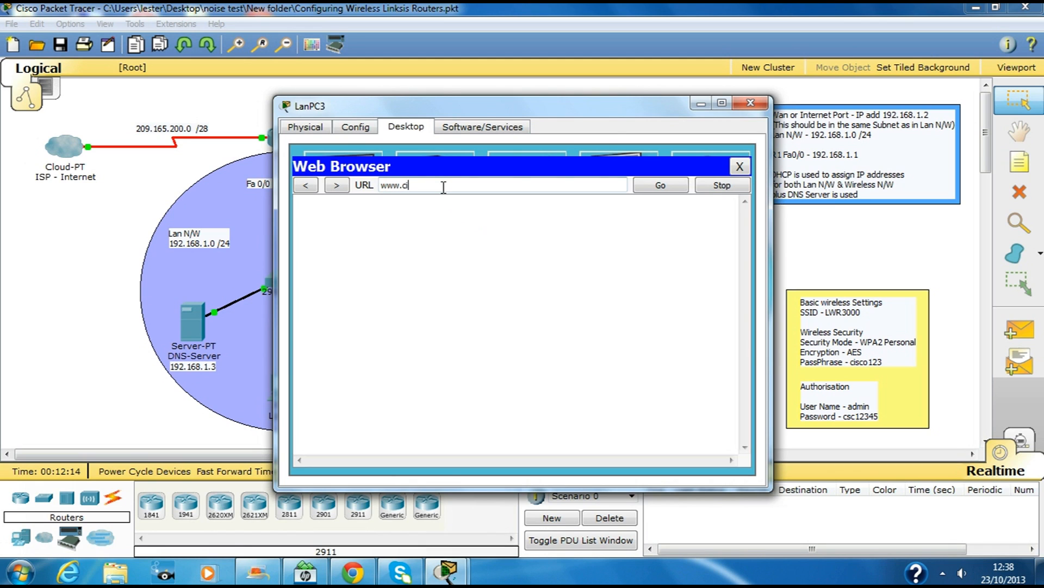
{"action": "type", "text": "sco.com"}
{"action": "key", "text": "Return"}
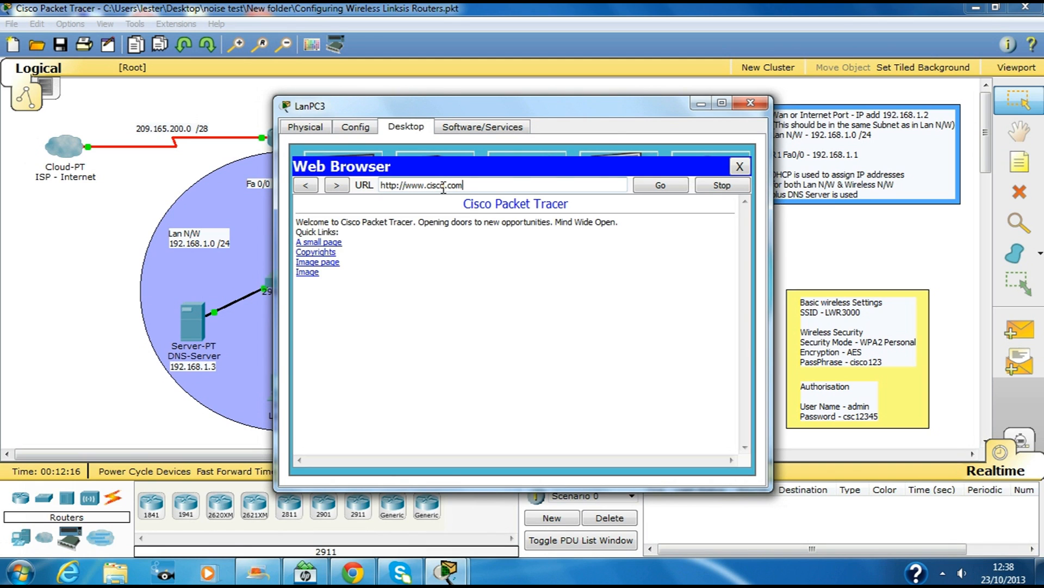
{"action": "left_click", "coordinate": [750, 103]}
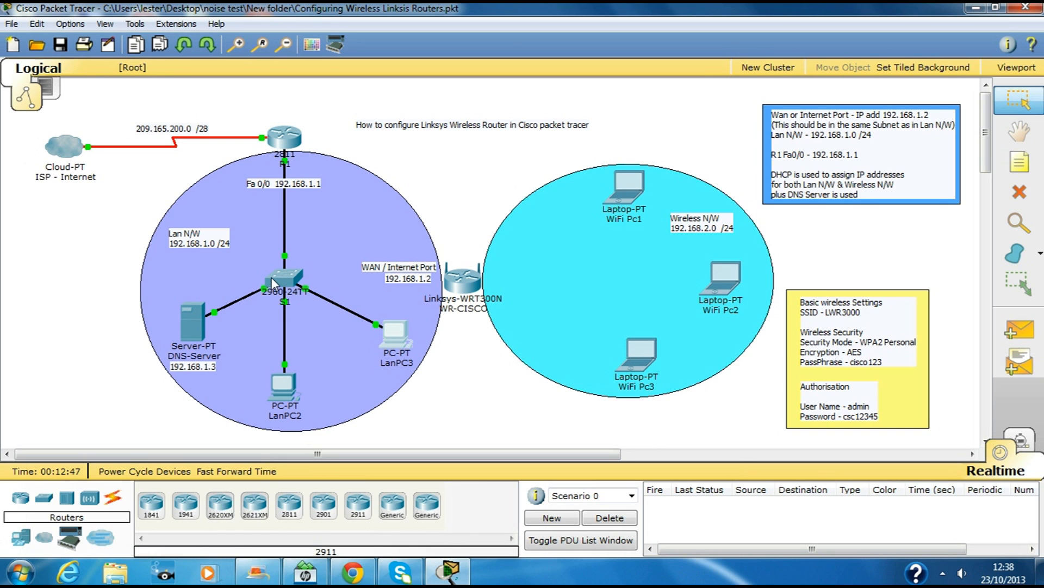
Step: Run a copper straight-through cable from a switch S1 FastEthernet port to the Linksys router's Internet port
{"action": "left_click", "coordinate": [115, 497]}
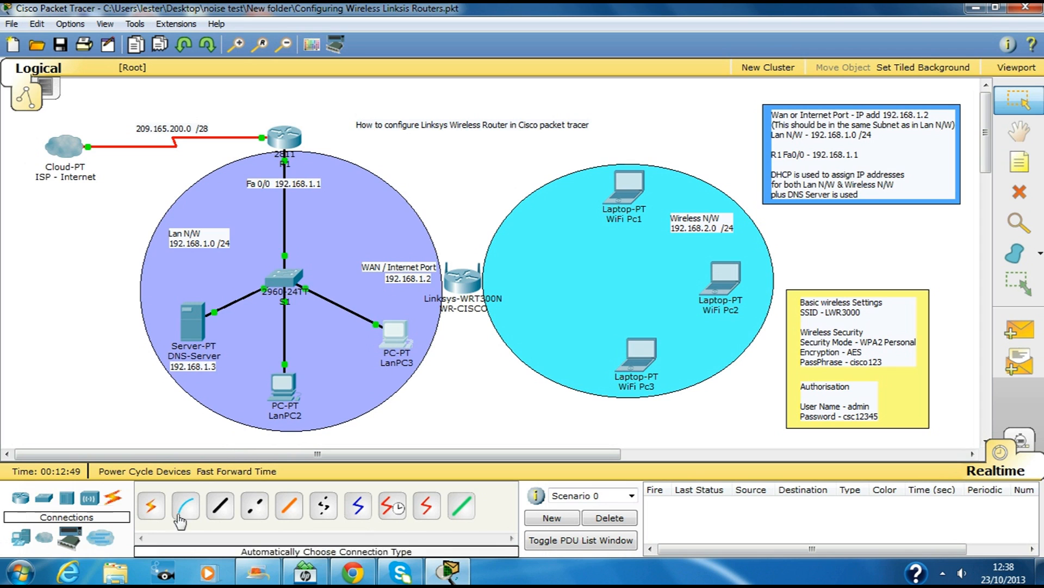
{"action": "left_click", "coordinate": [220, 505]}
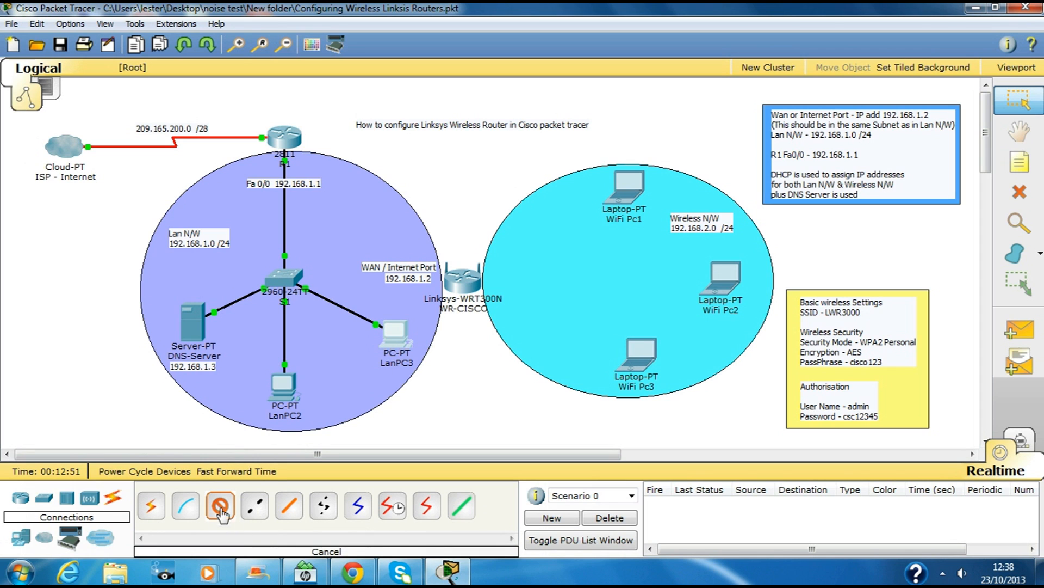
{"action": "left_click", "coordinate": [283, 279]}
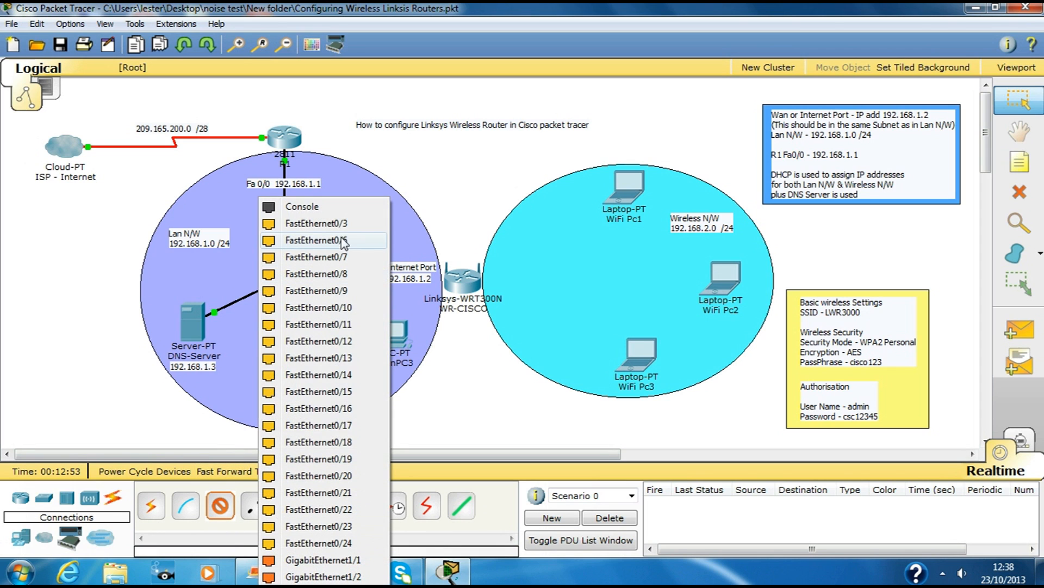
{"action": "left_click", "coordinate": [327, 223]}
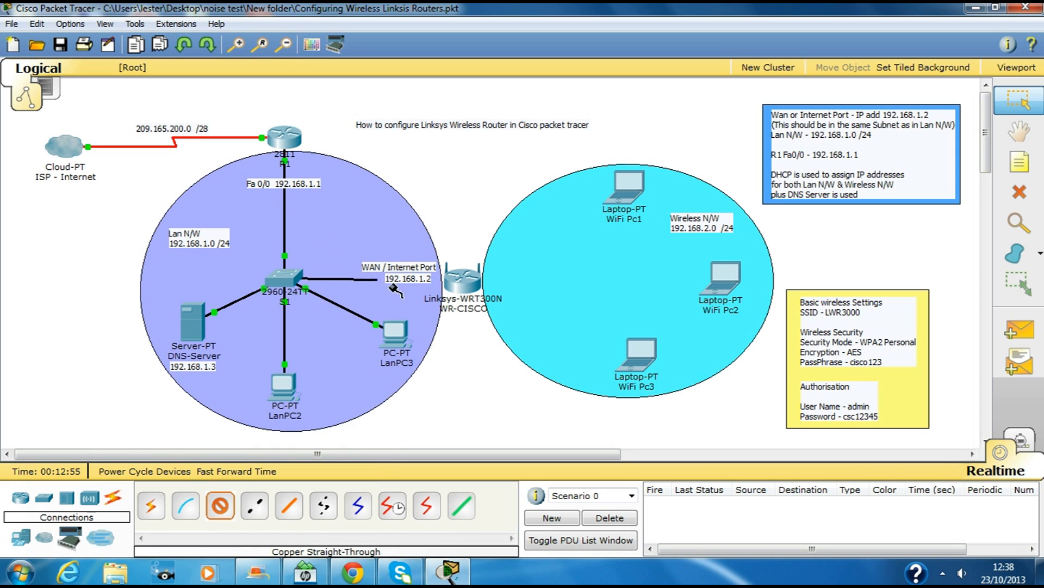
{"action": "mouse_move", "coordinate": [457, 283]}
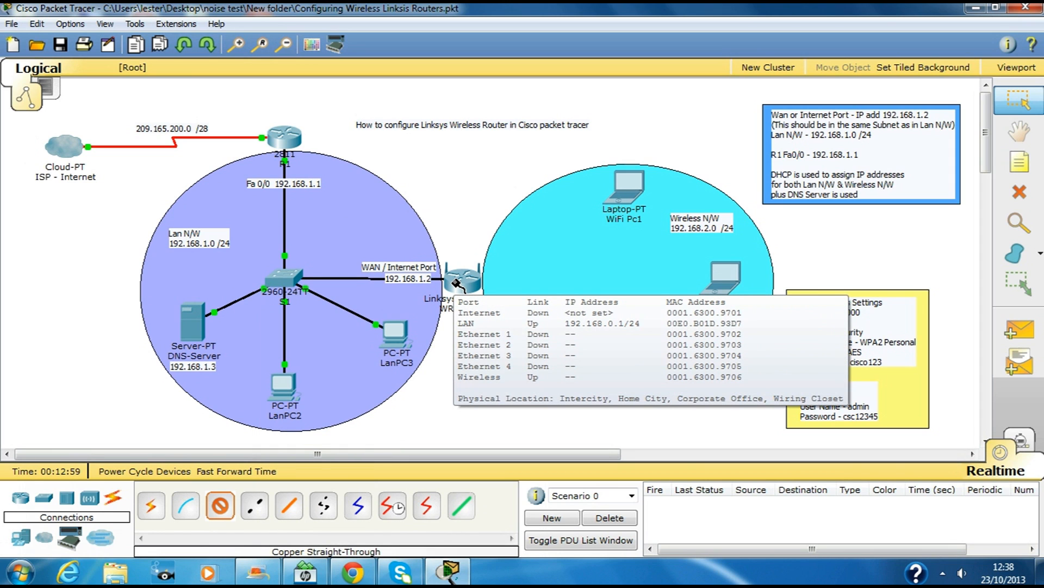
{"action": "left_click", "coordinate": [457, 282]}
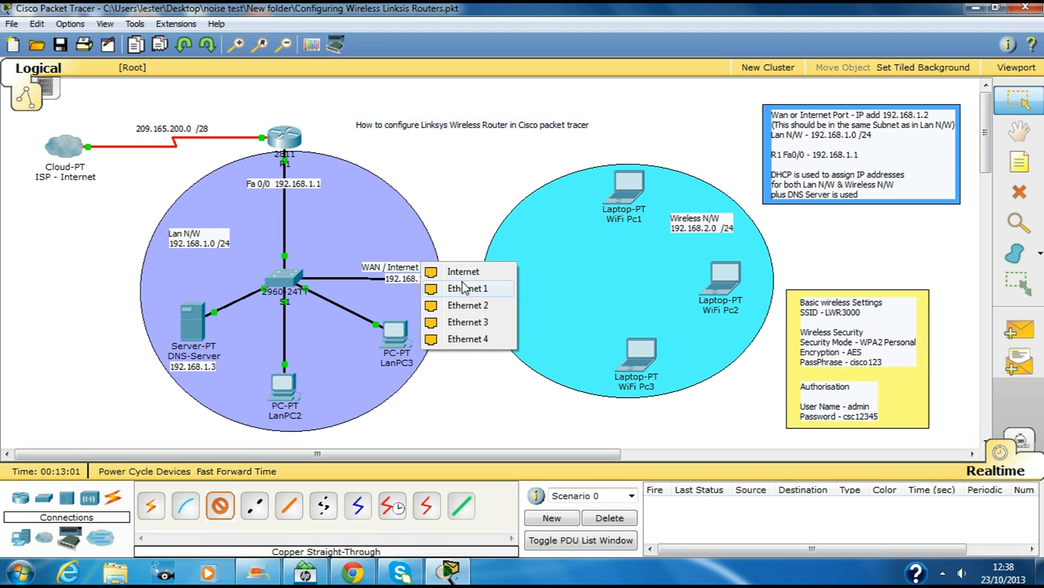
{"action": "left_click", "coordinate": [463, 272]}
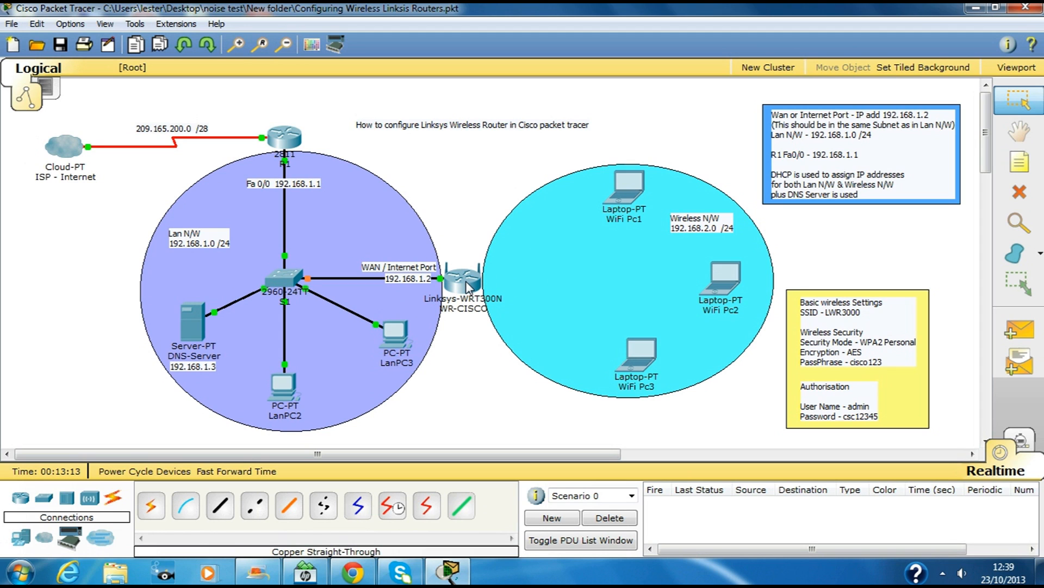
{"action": "mouse_move", "coordinate": [467, 287]}
{"action": "left_click", "coordinate": [631, 184]}
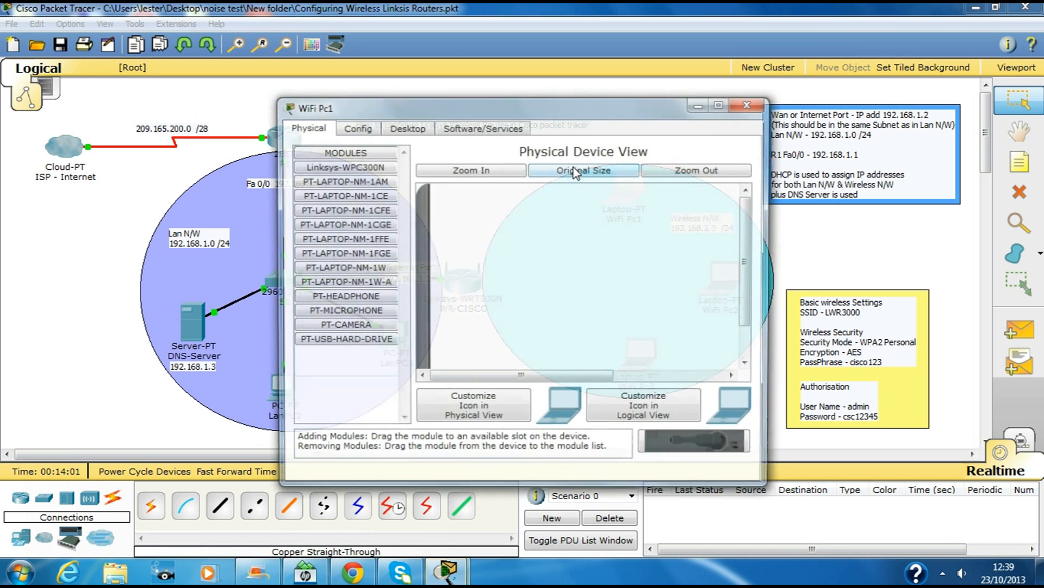
{"action": "left_click_drag", "start_coordinate": [660, 112], "coordinate": [882, 93]}
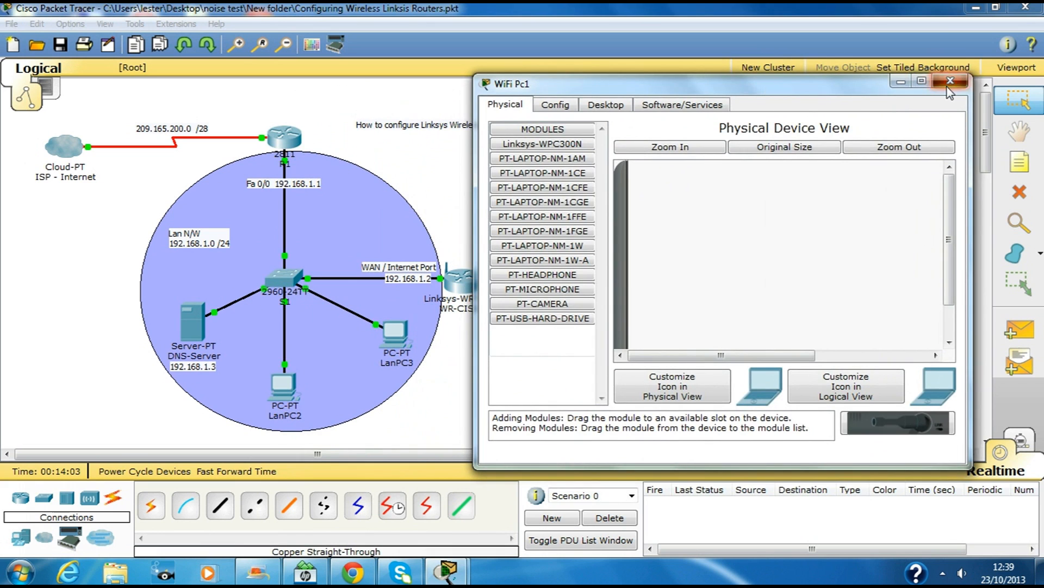
{"action": "left_click", "coordinate": [950, 80]}
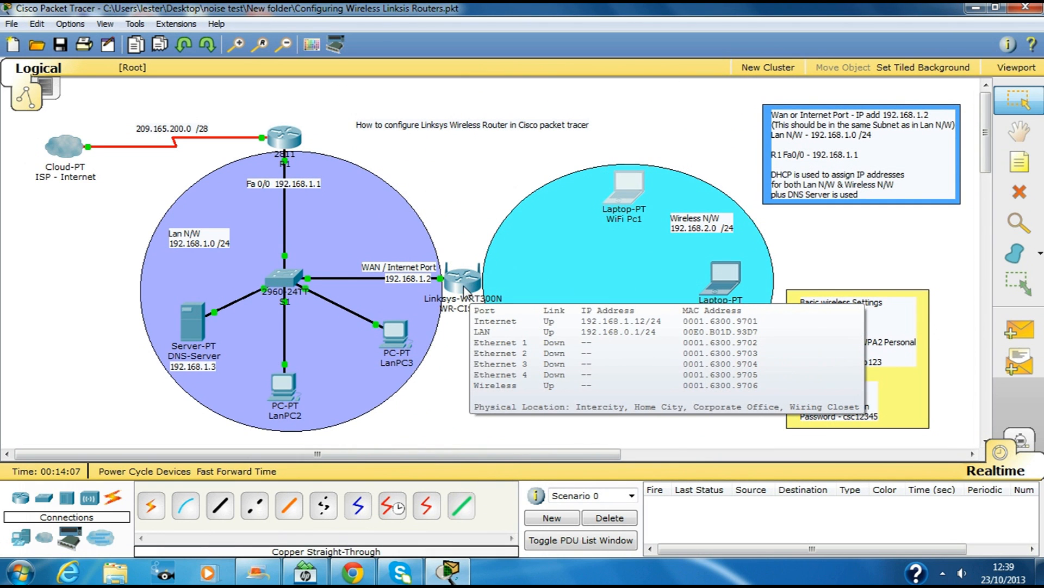
{"action": "left_click", "coordinate": [469, 292]}
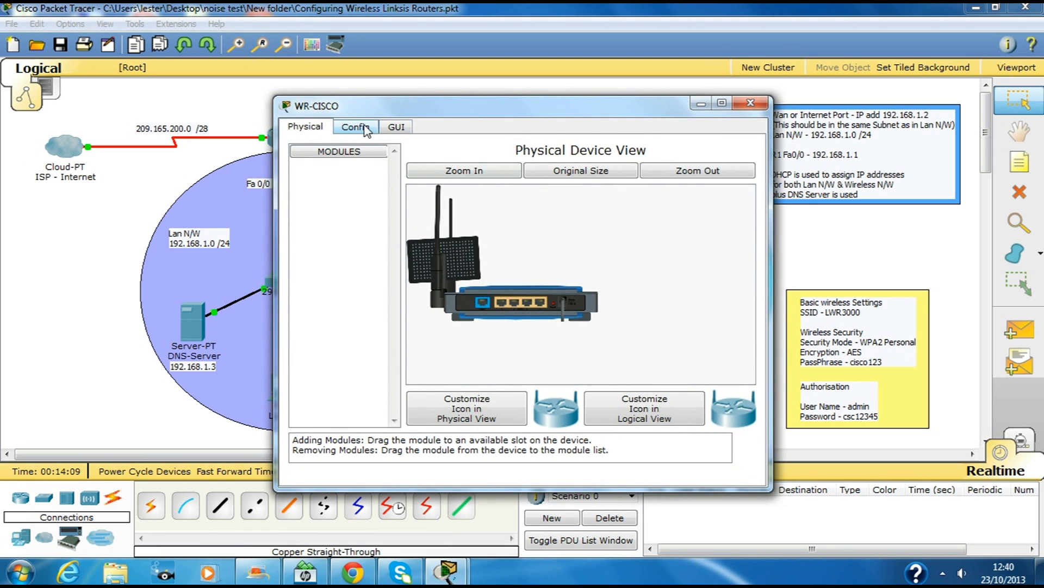
{"action": "left_click", "coordinate": [356, 127]}
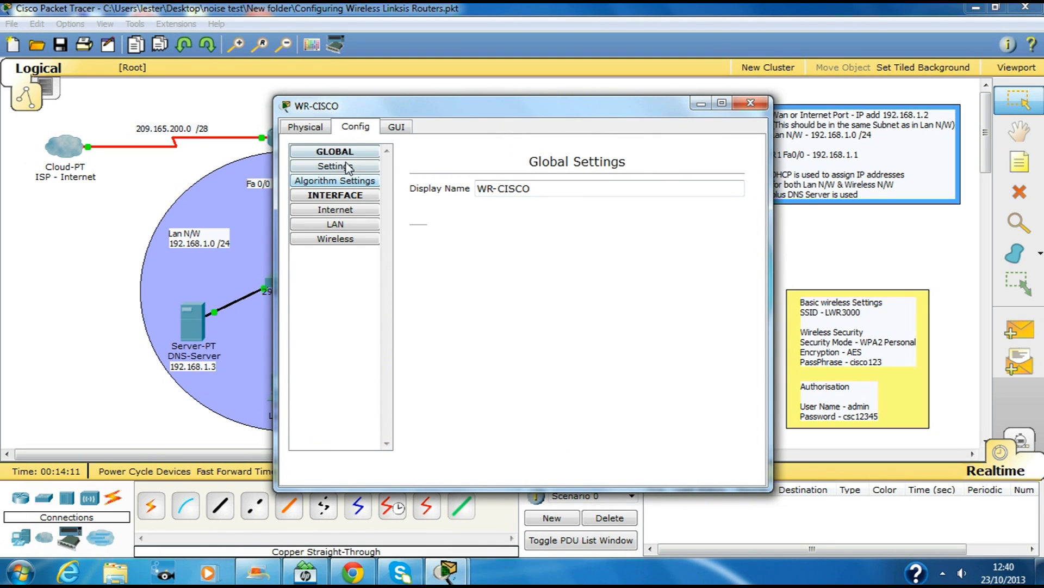
{"action": "left_click", "coordinate": [396, 127]}
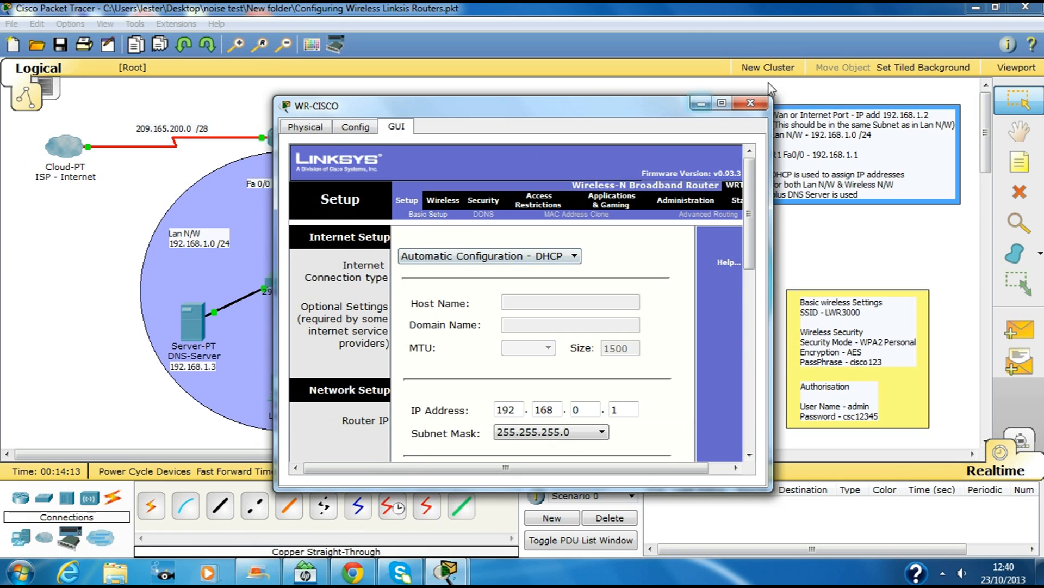
{"action": "left_click", "coordinate": [750, 103]}
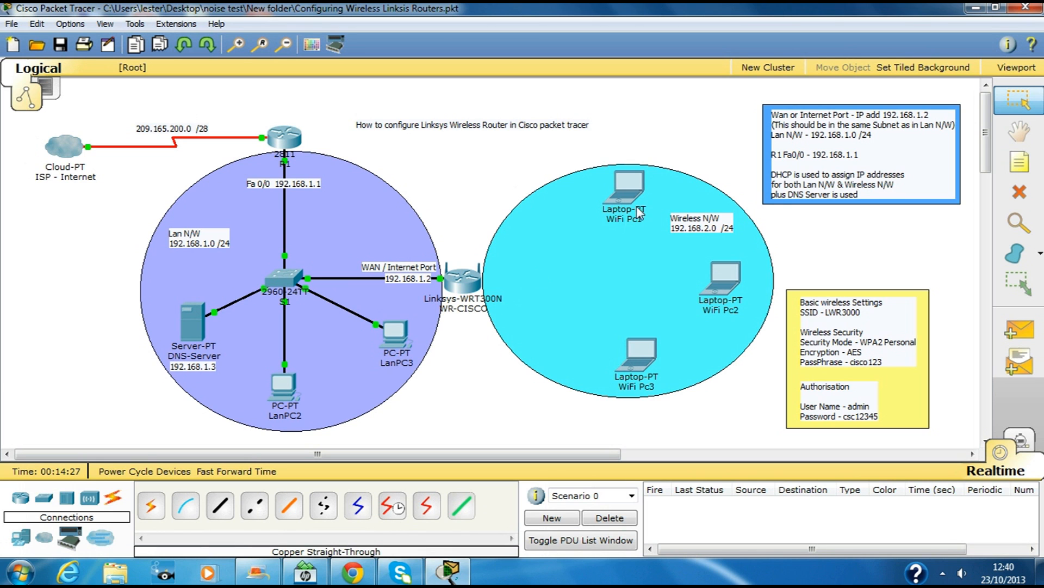
Step: Open WiFi Pc1 and try its wireless client, which reports no wireless interface
{"action": "left_click", "coordinate": [636, 190]}
{"action": "left_click_drag", "start_coordinate": [589, 100], "coordinate": [786, 86]}
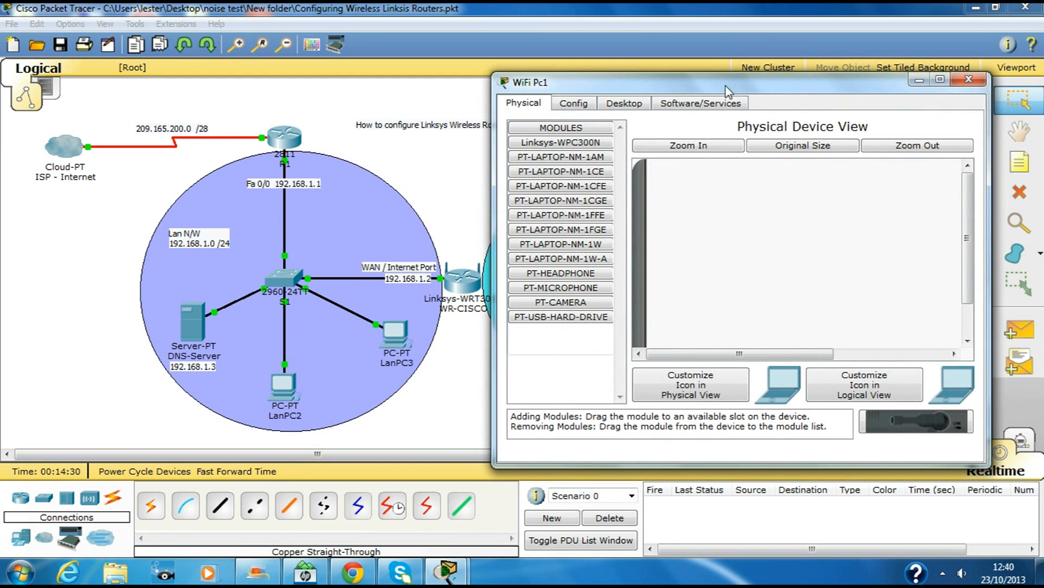
{"action": "left_click", "coordinate": [635, 107]}
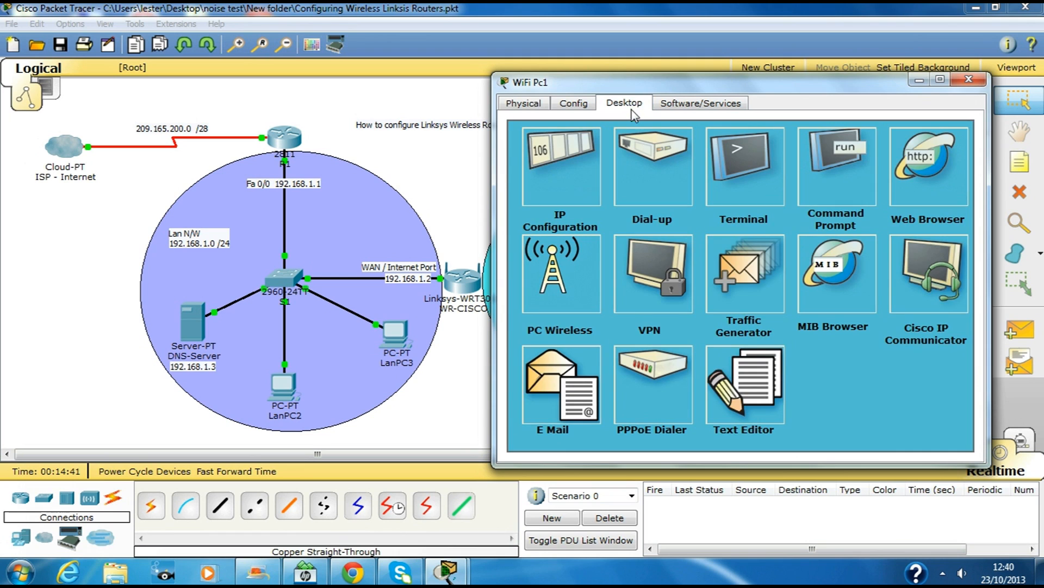
{"action": "left_click", "coordinate": [558, 280]}
{"action": "left_click", "coordinate": [601, 297]}
Step: Remove WiFi Pc1's existing module and install a Linksys-WPC300N in the empty slot
{"action": "left_click", "coordinate": [523, 103]}
{"action": "left_click_drag", "start_coordinate": [961, 217], "coordinate": [959, 318]}
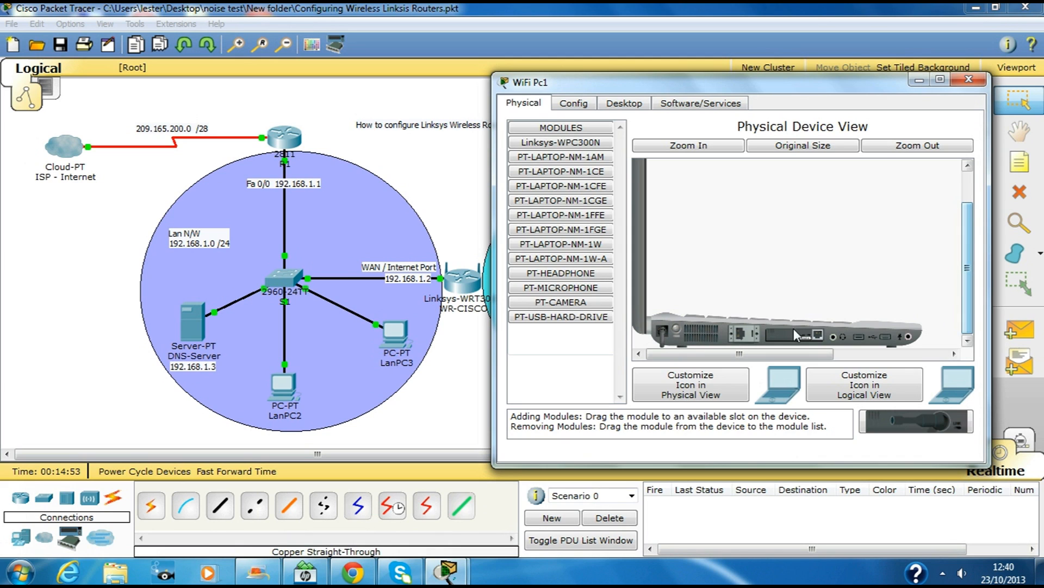
{"action": "left_click_drag", "start_coordinate": [816, 341], "coordinate": [563, 326]}
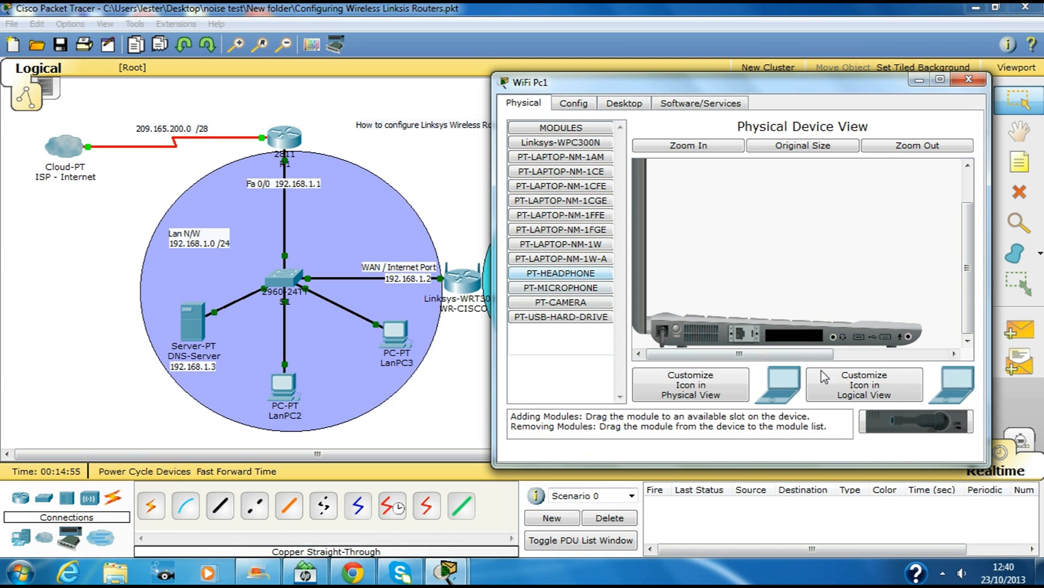
{"action": "left_click", "coordinate": [575, 143]}
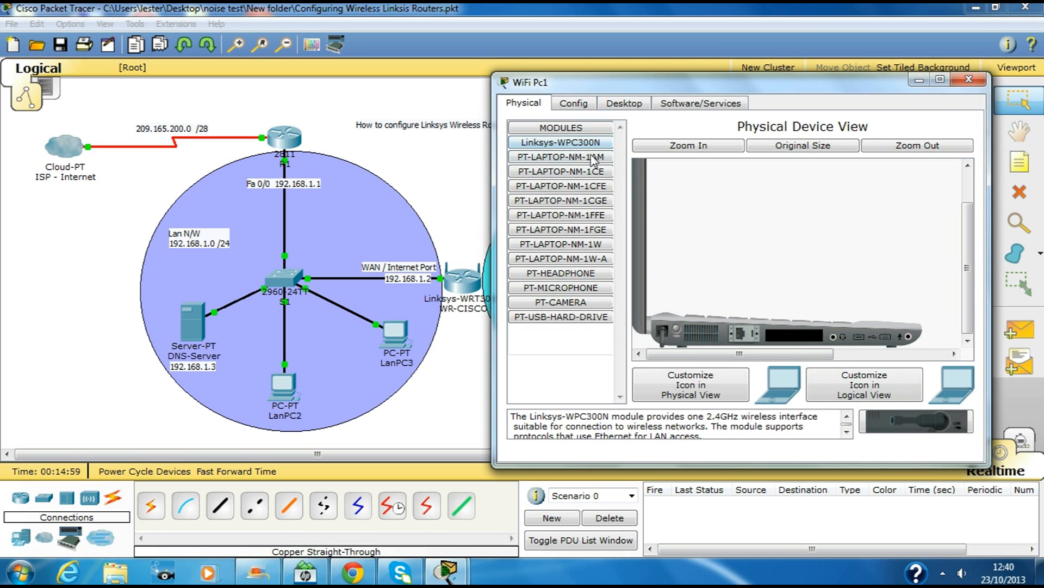
{"action": "left_click_drag", "start_coordinate": [587, 142], "coordinate": [735, 272]}
{"action": "left_click_drag", "start_coordinate": [795, 342], "coordinate": [795, 343]}
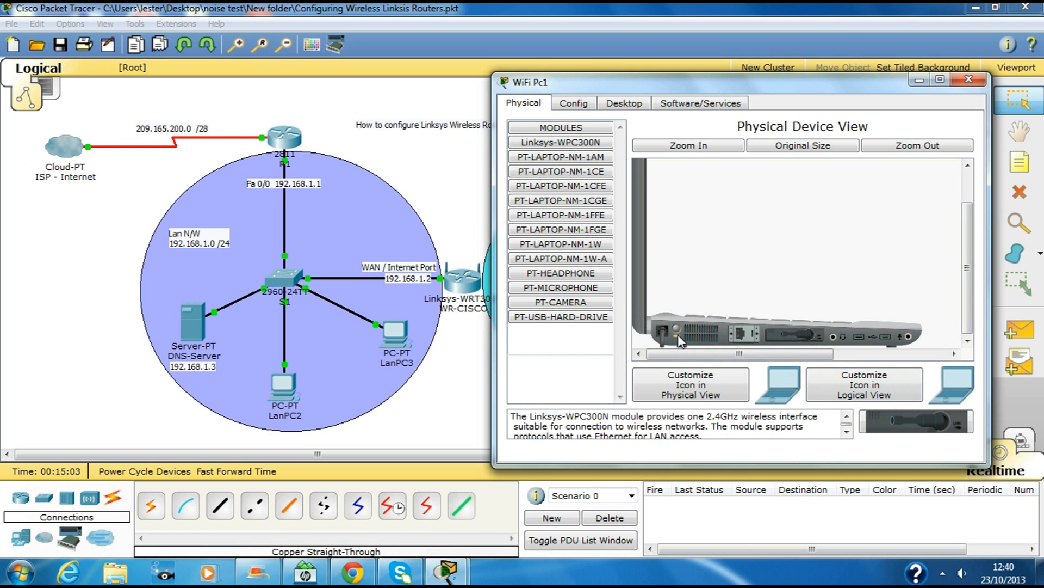
{"action": "left_click", "coordinate": [969, 79]}
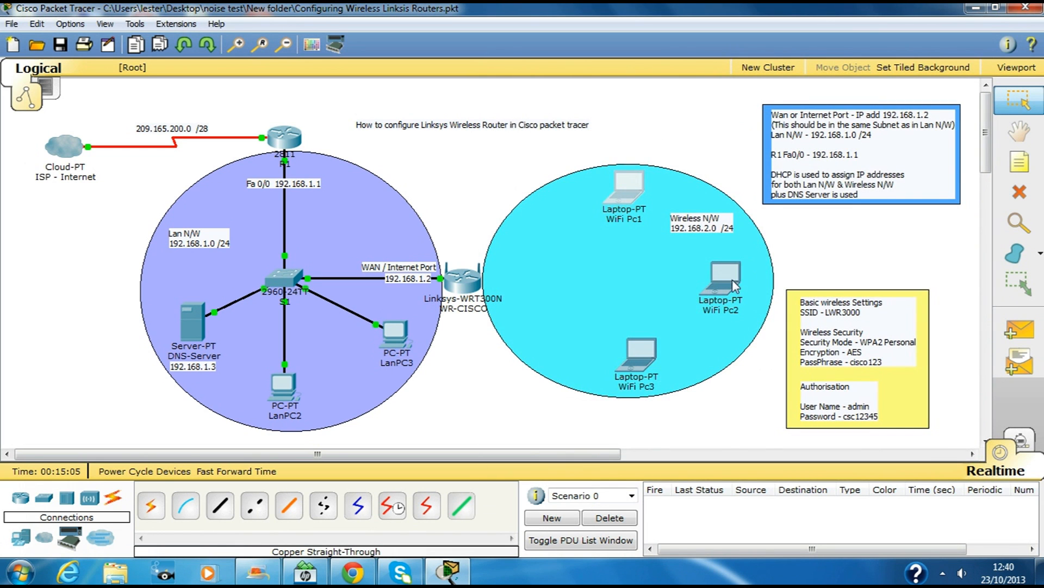
Step: Inspect the wireless modules in WiFi Pc2 and WiFi Pc3
{"action": "left_click", "coordinate": [727, 275]}
{"action": "mouse_move", "coordinate": [750, 245]}
{"action": "left_mouse_down"}
{"action": "mouse_move", "coordinate": [750, 331]}
{"action": "mouse_move", "coordinate": [756, 261]}
{"action": "left_mouse_up"}
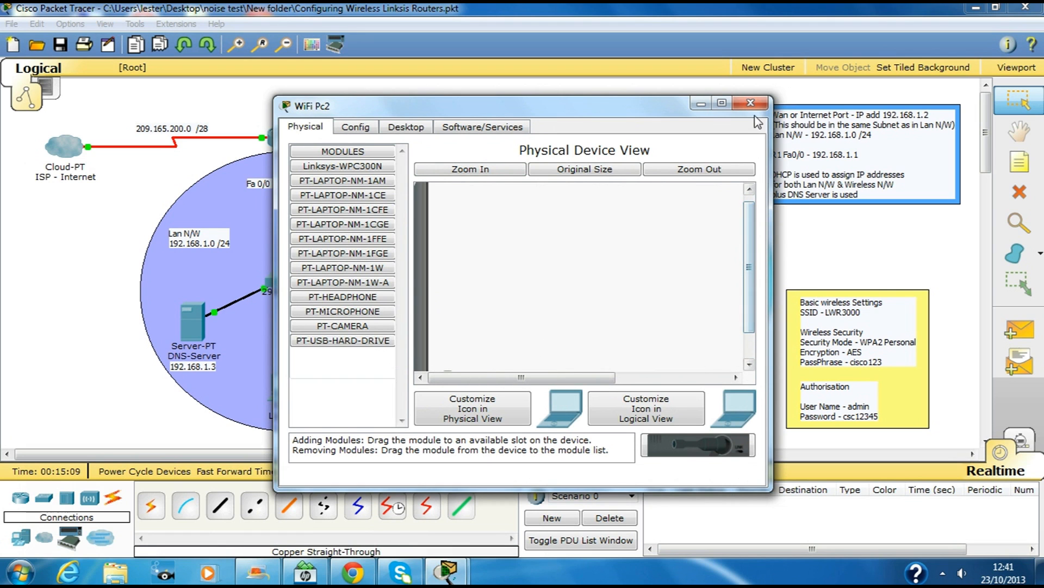
{"action": "left_click", "coordinate": [751, 102]}
{"action": "left_click", "coordinate": [659, 345]}
{"action": "left_click_drag", "start_coordinate": [749, 267], "coordinate": [751, 372]}
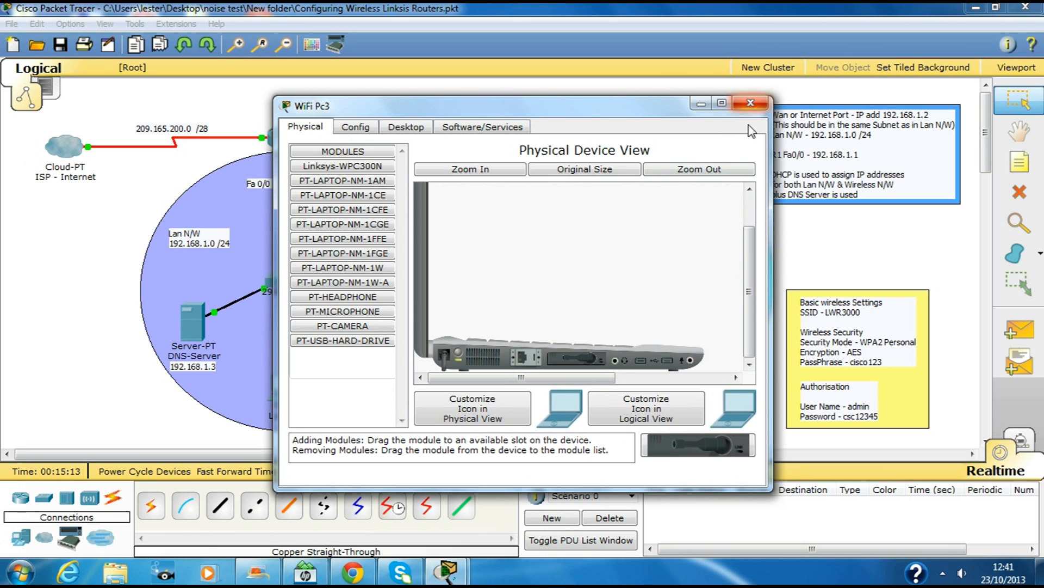
{"action": "left_click_drag", "start_coordinate": [576, 359], "coordinate": [698, 453]}
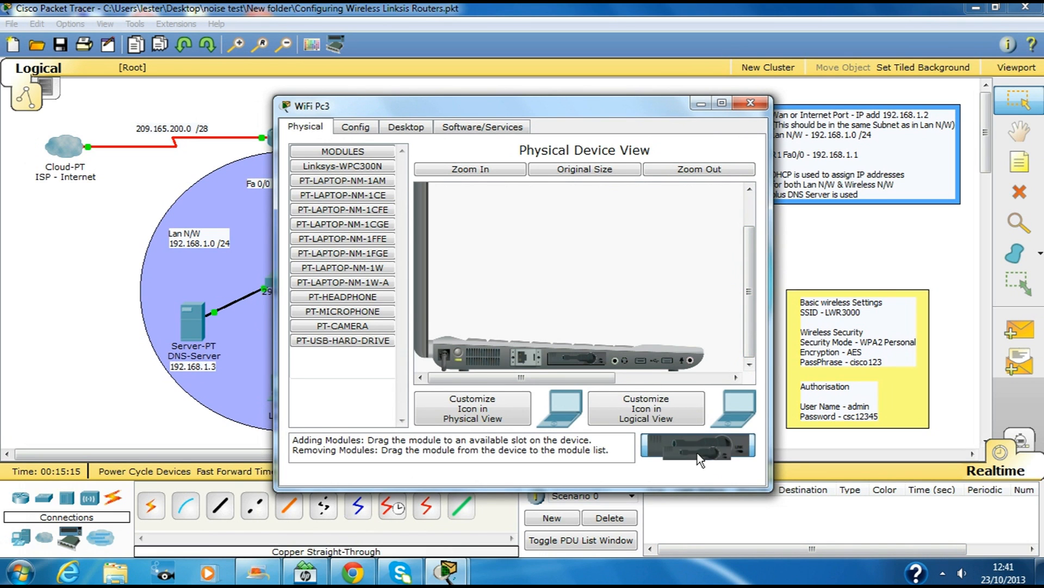
{"action": "left_click", "coordinate": [752, 107]}
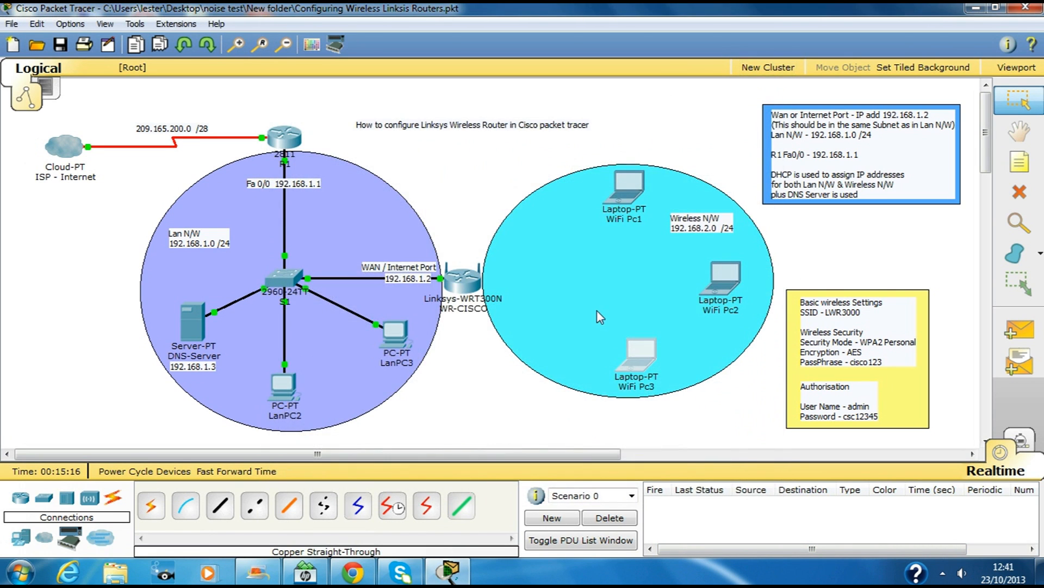
{"action": "left_click", "coordinate": [628, 182]}
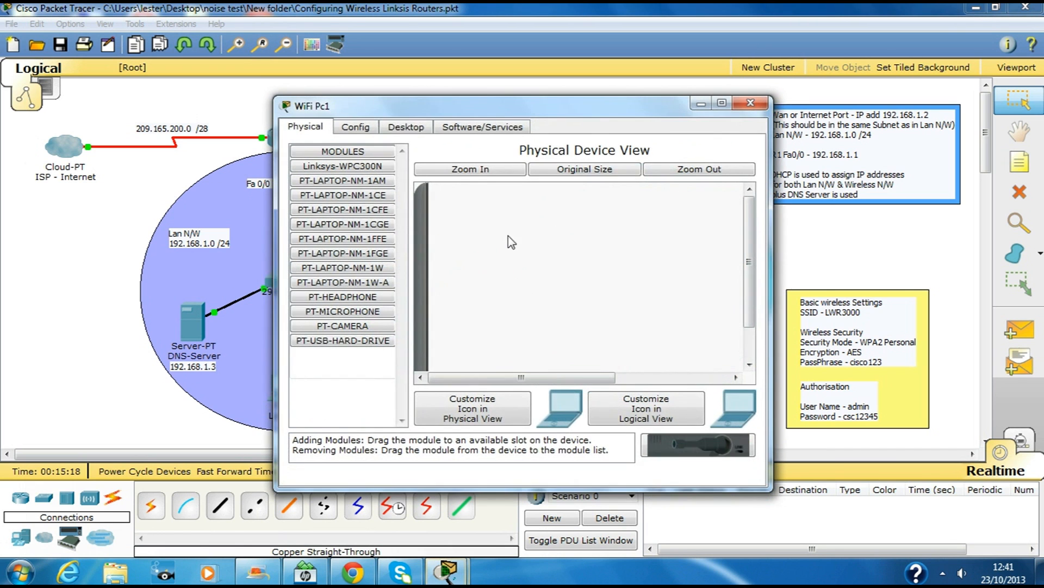
Step: Refresh WiFi Pc1's wireless client network list and connect to the Default network
{"action": "left_click", "coordinate": [405, 126]}
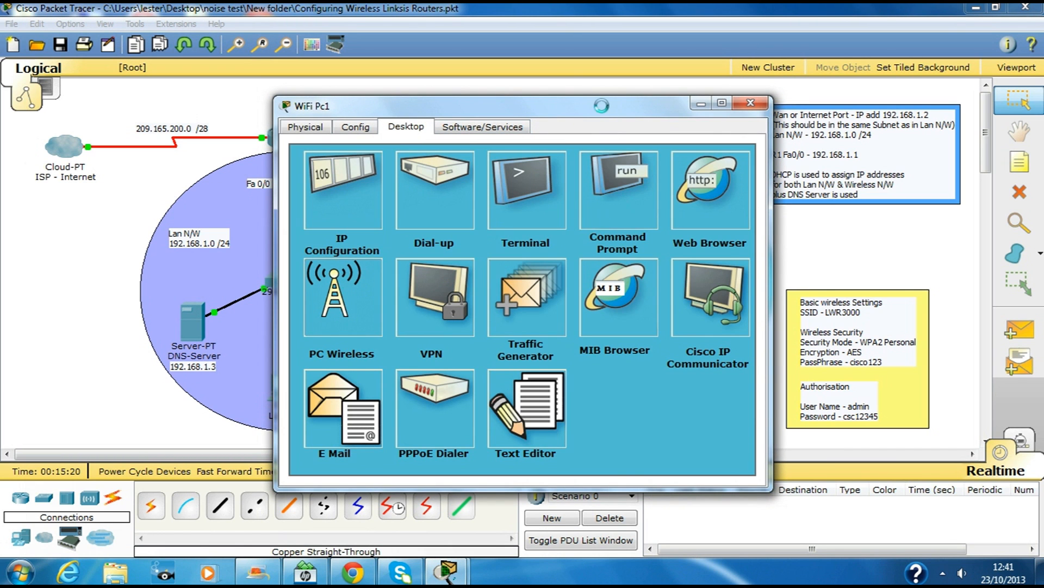
{"action": "left_click_drag", "start_coordinate": [584, 109], "coordinate": [735, 96]}
{"action": "left_click", "coordinate": [580, 223]}
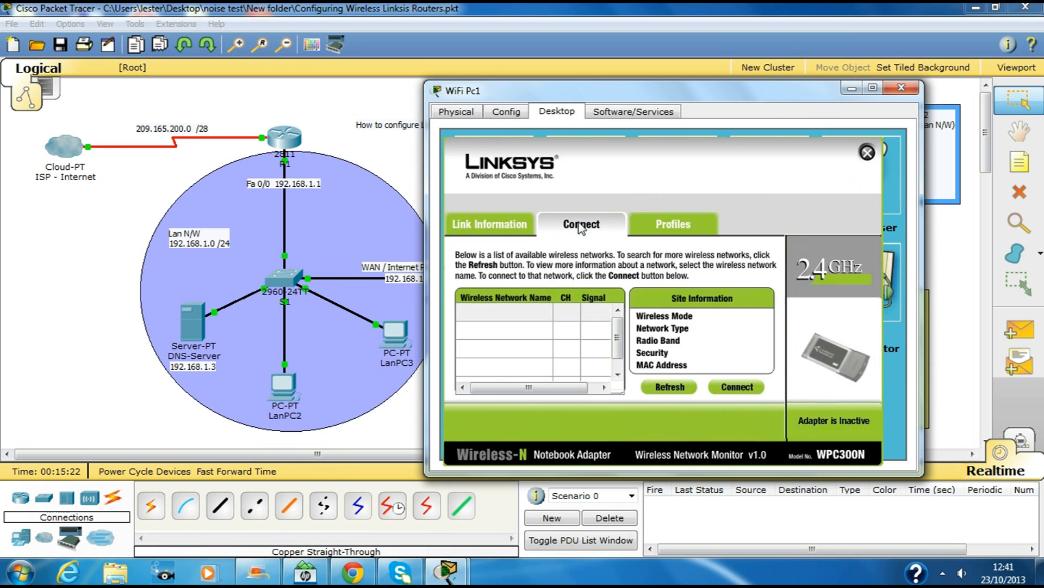
{"action": "left_click", "coordinate": [670, 387]}
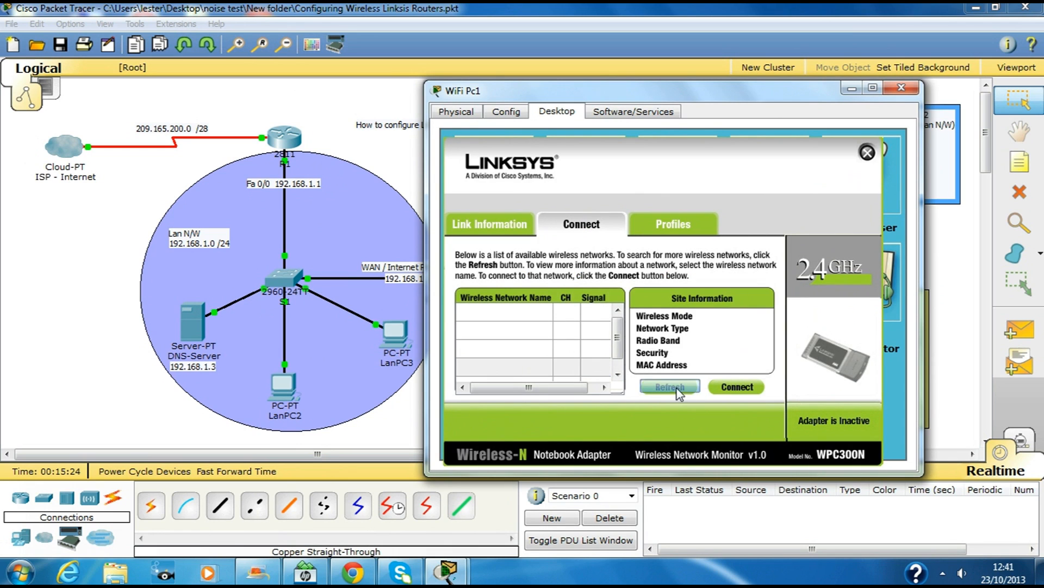
{"action": "left_click", "coordinate": [531, 330]}
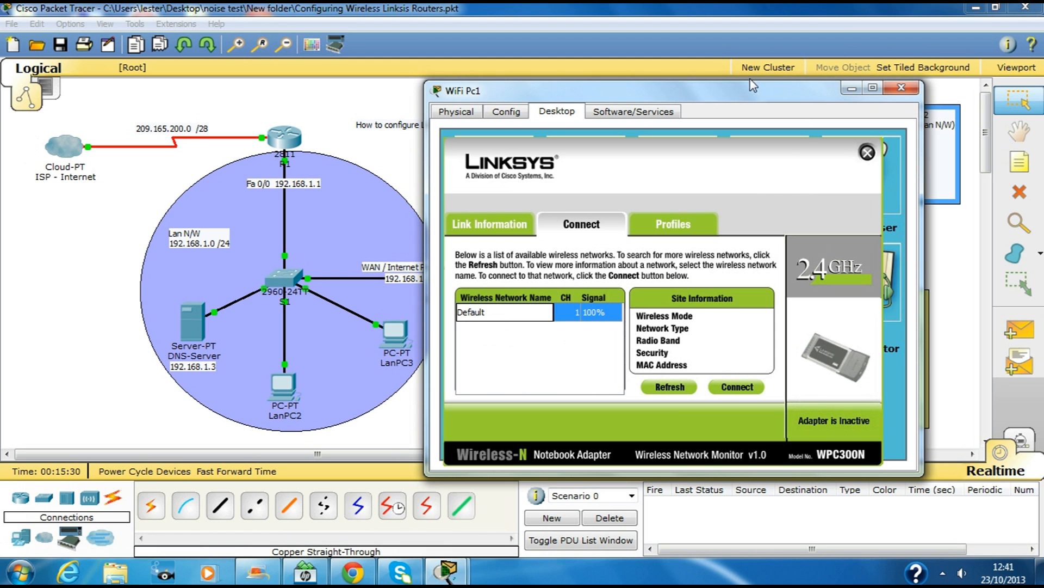
{"action": "left_click_drag", "start_coordinate": [738, 105], "coordinate": [765, 127]}
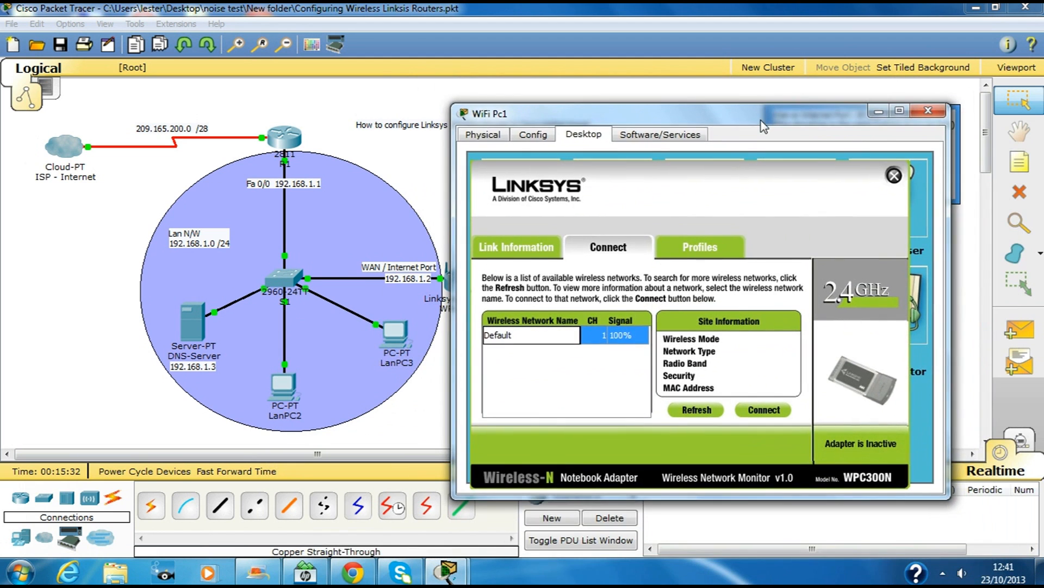
{"action": "left_click", "coordinate": [764, 410]}
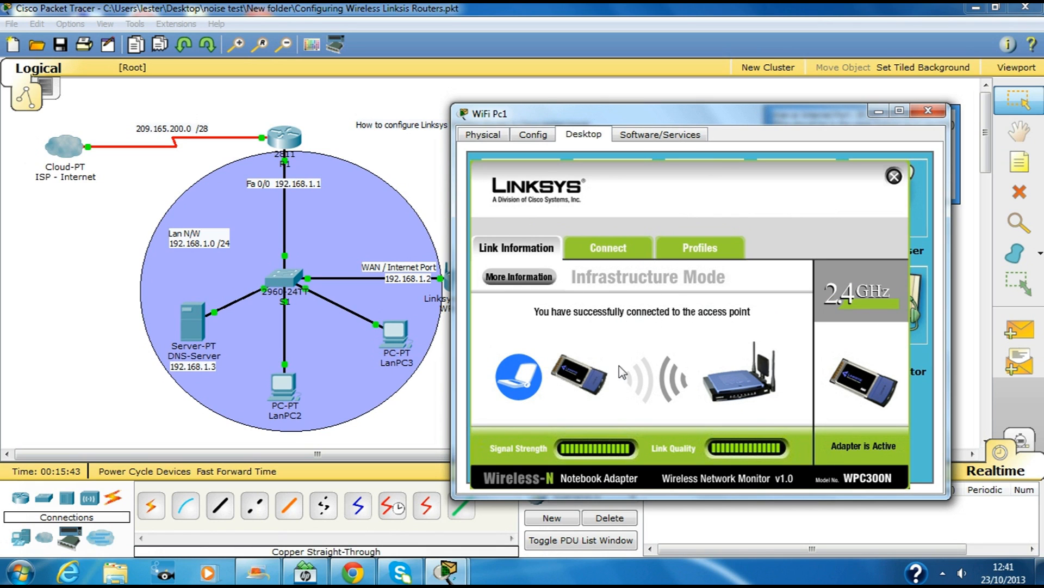
Step: Recheck WiFi Pc1's available wireless networks, then close its window to view the topology
{"action": "left_click", "coordinate": [620, 251]}
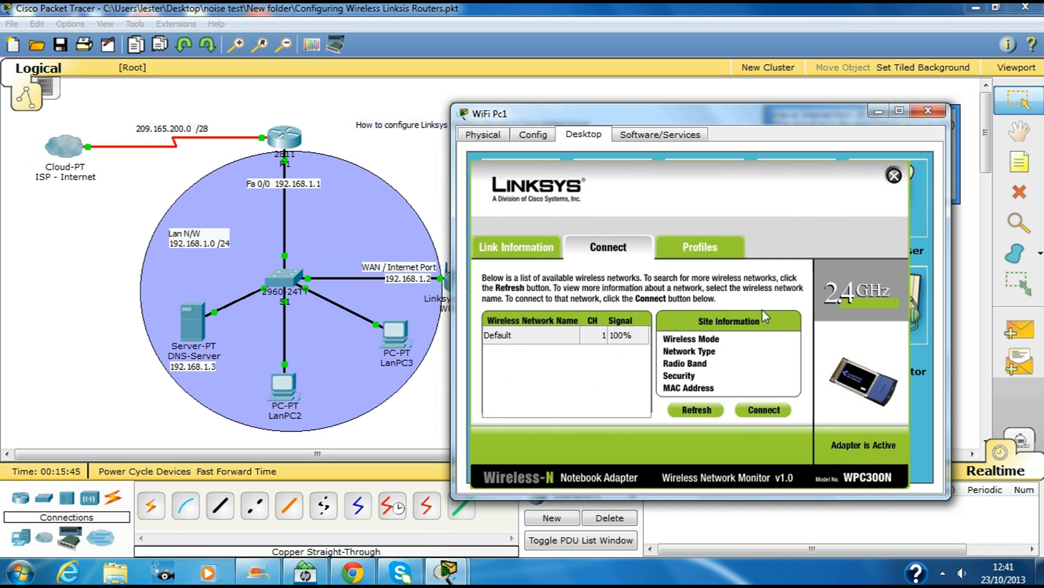
{"action": "left_click", "coordinate": [894, 175]}
{"action": "left_click", "coordinate": [895, 199]}
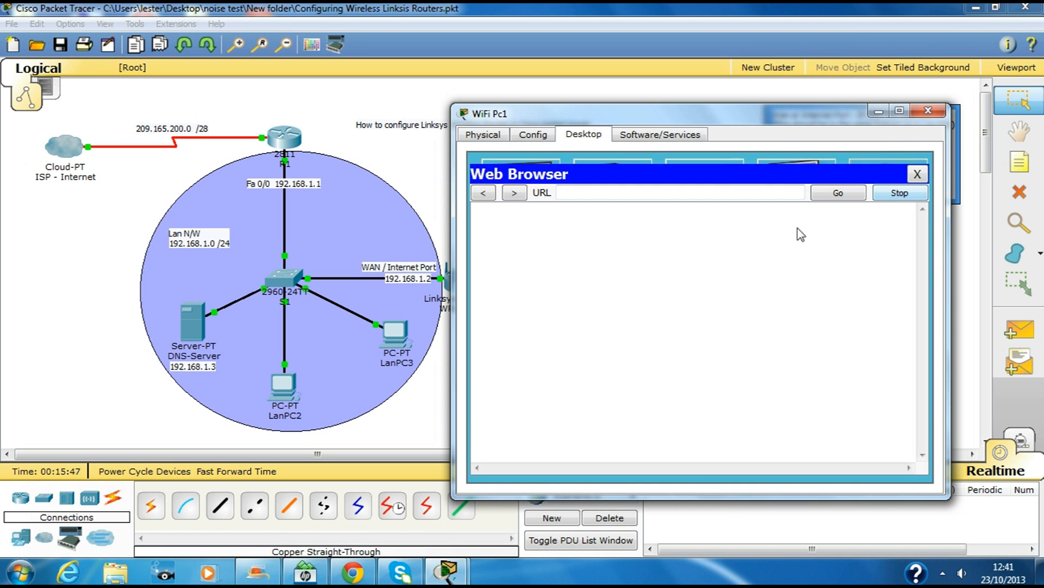
{"action": "left_click_drag", "start_coordinate": [668, 119], "coordinate": [671, 168]}
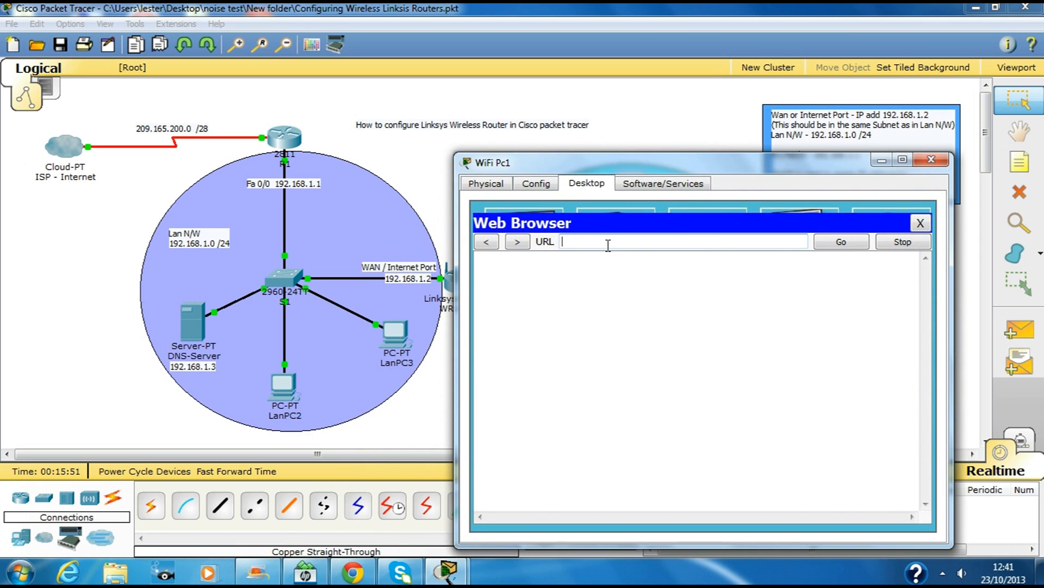
{"action": "left_click", "coordinate": [920, 223]}
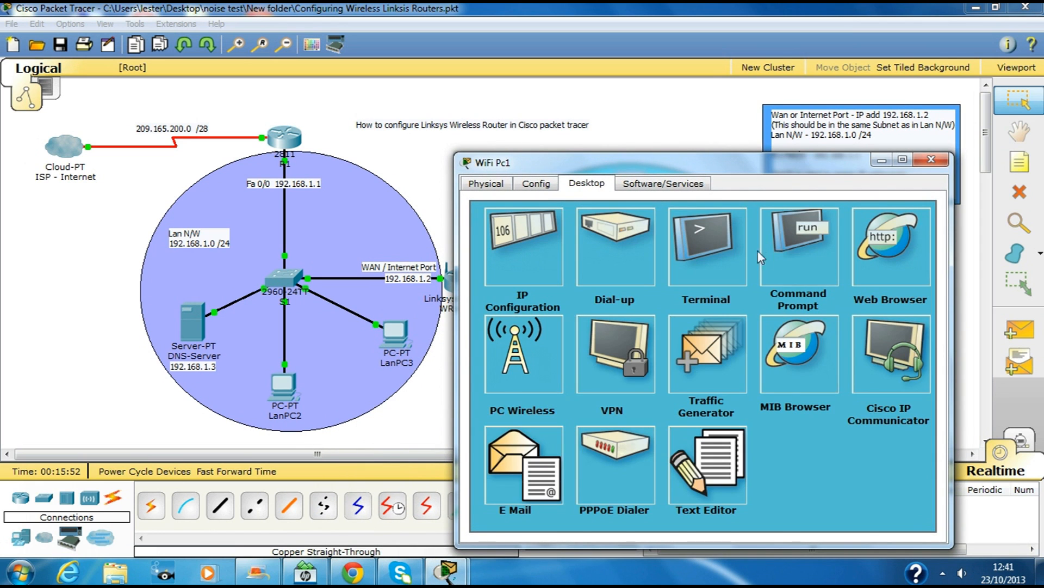
{"action": "left_click", "coordinate": [511, 357]}
{"action": "left_click", "coordinate": [643, 303]}
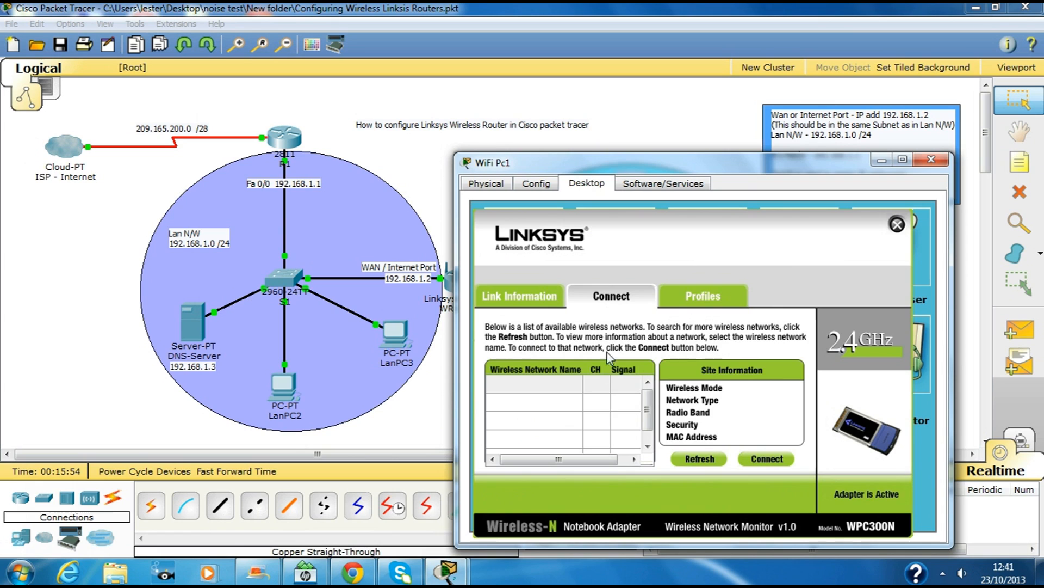
{"action": "left_click", "coordinate": [553, 423]}
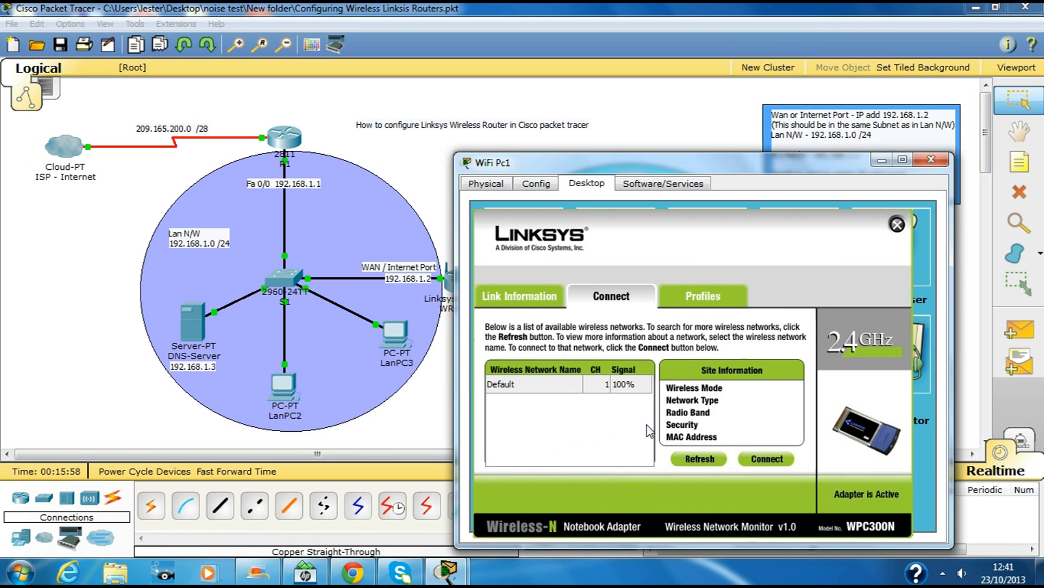
{"action": "left_click", "coordinate": [931, 160]}
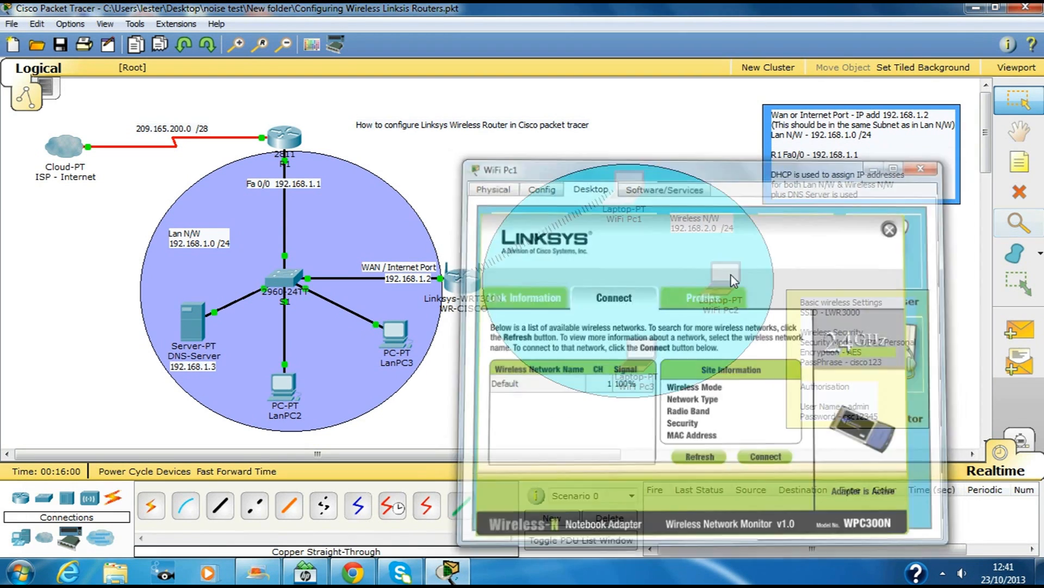
{"action": "mouse_move", "coordinate": [635, 199]}
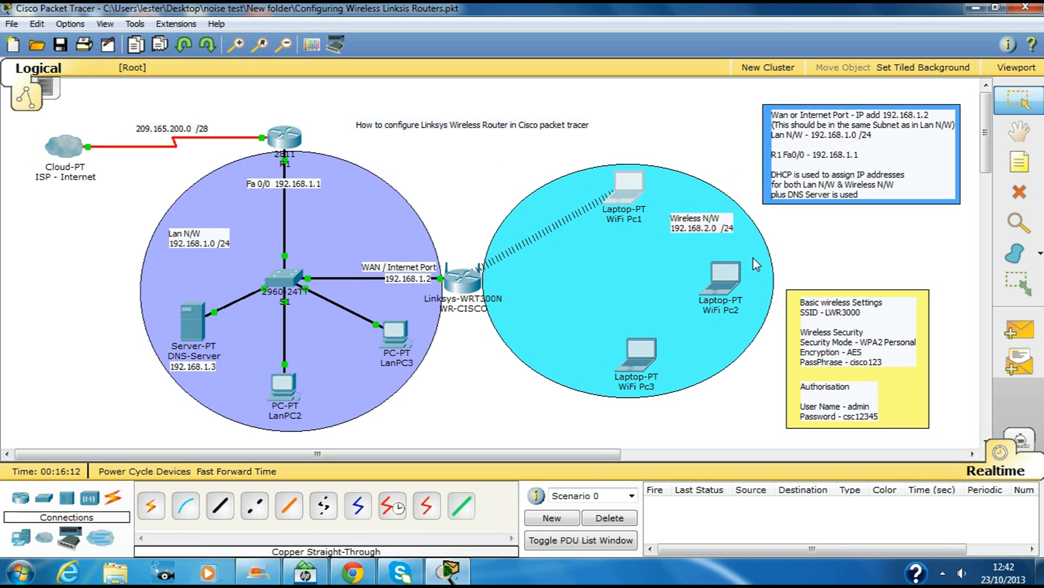
Step: Browse WiFi Pc1 to 192.168.0.1 and log in with the router's admin username and password
{"action": "left_click", "coordinate": [628, 192]}
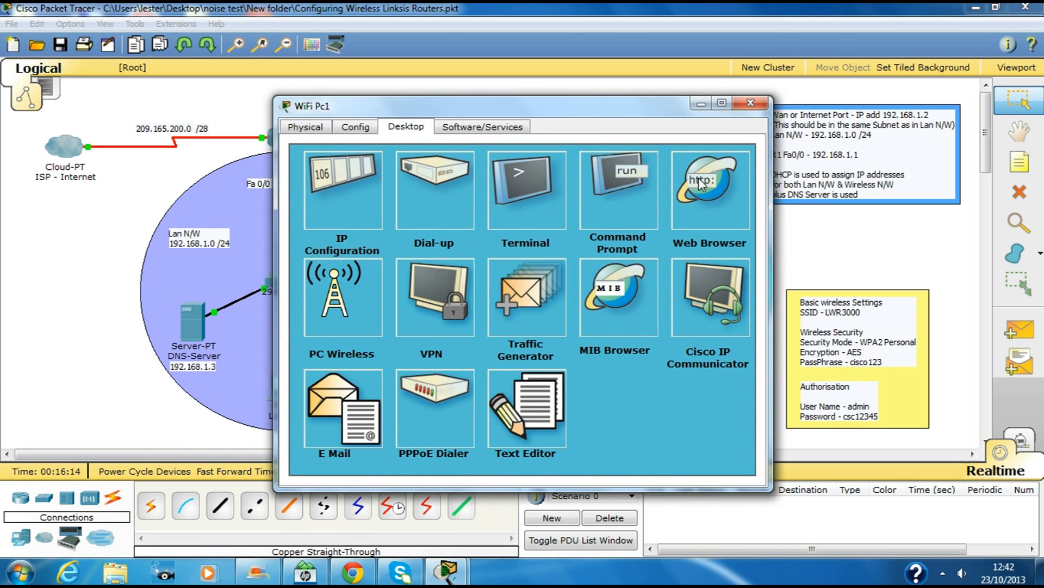
{"action": "left_click", "coordinate": [706, 186]}
{"action": "left_click", "coordinate": [527, 184]}
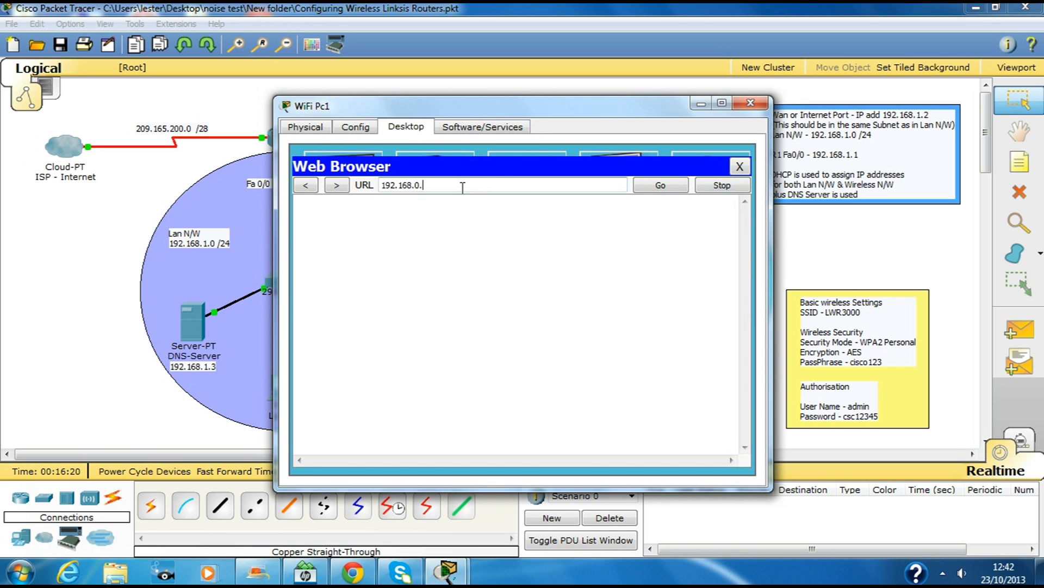
{"action": "key", "text": "Return"}
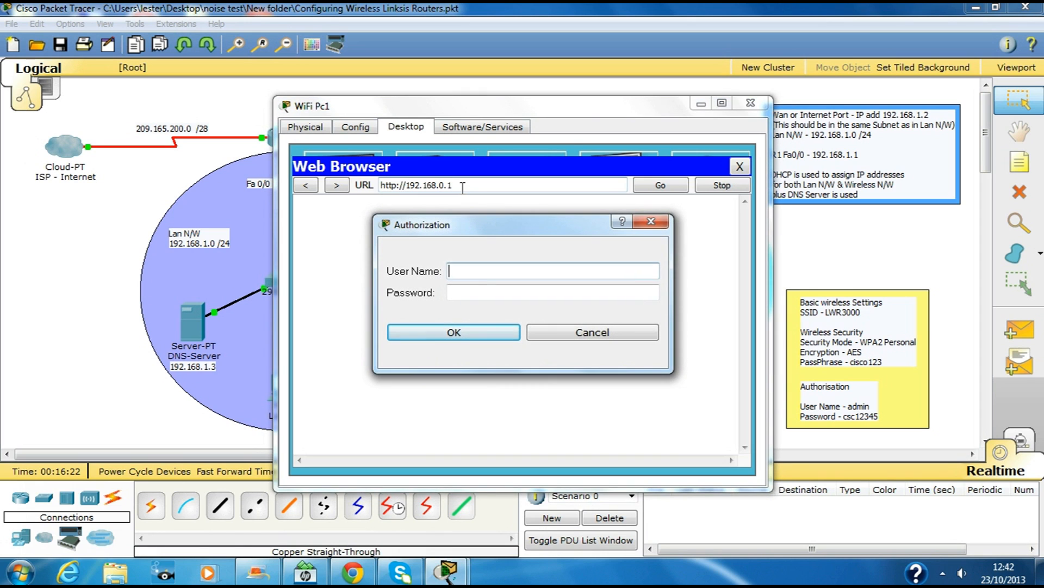
{"action": "type", "text": "admin"}
{"action": "key", "text": "Tab"}
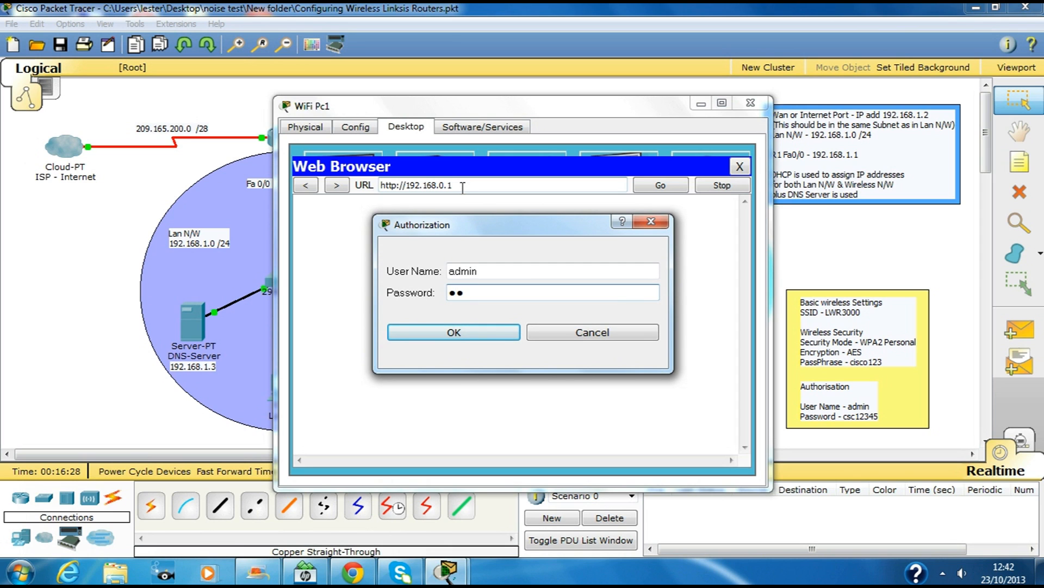
{"action": "type", "text": "csc12345"}
{"action": "key", "text": "Return"}
{"action": "left_click", "coordinate": [721, 105]}
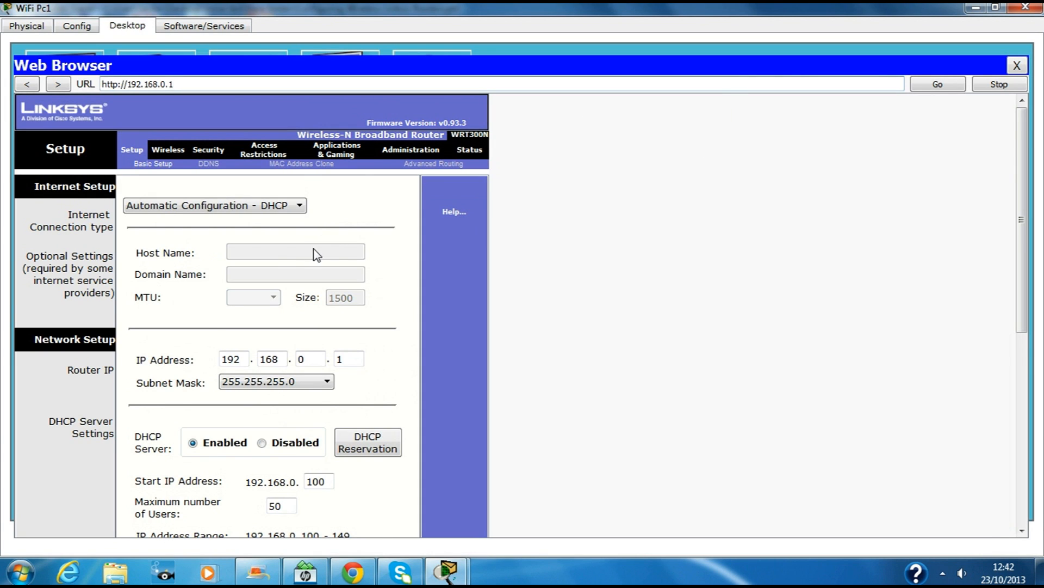
Step: Select Static IP in the Linksys Setup page's Internet Connection Type dropdown
{"action": "scroll", "coordinate": [317, 239], "scroll_direction": "down", "scroll_amount": 1}
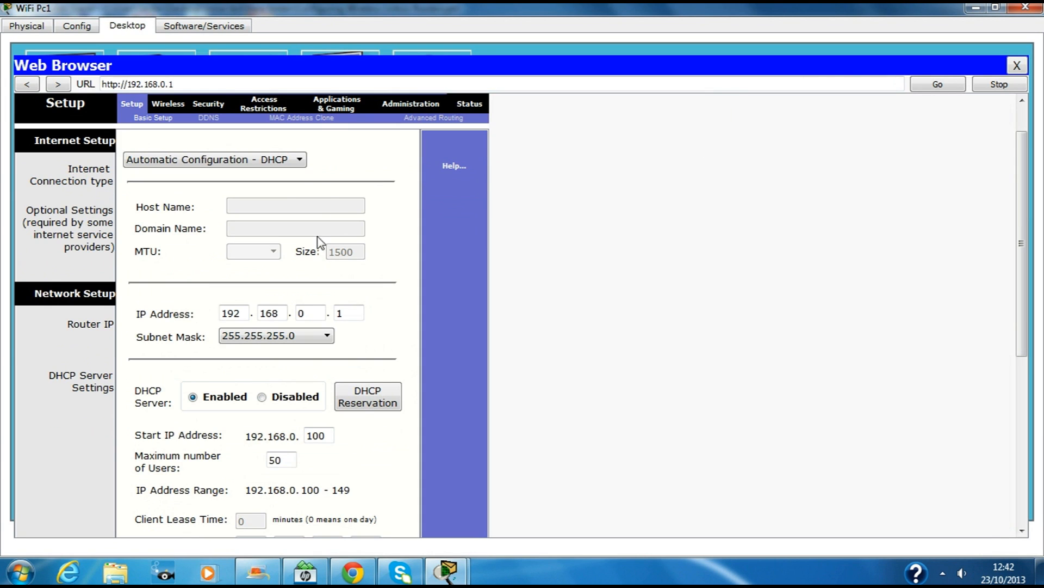
{"action": "left_click", "coordinate": [300, 160]}
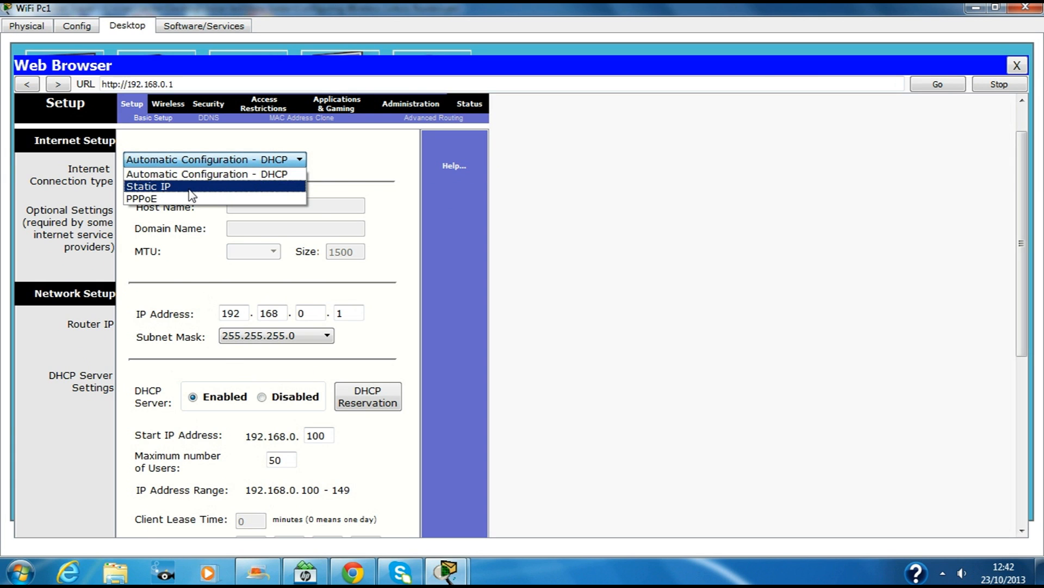
{"action": "left_click", "coordinate": [191, 187]}
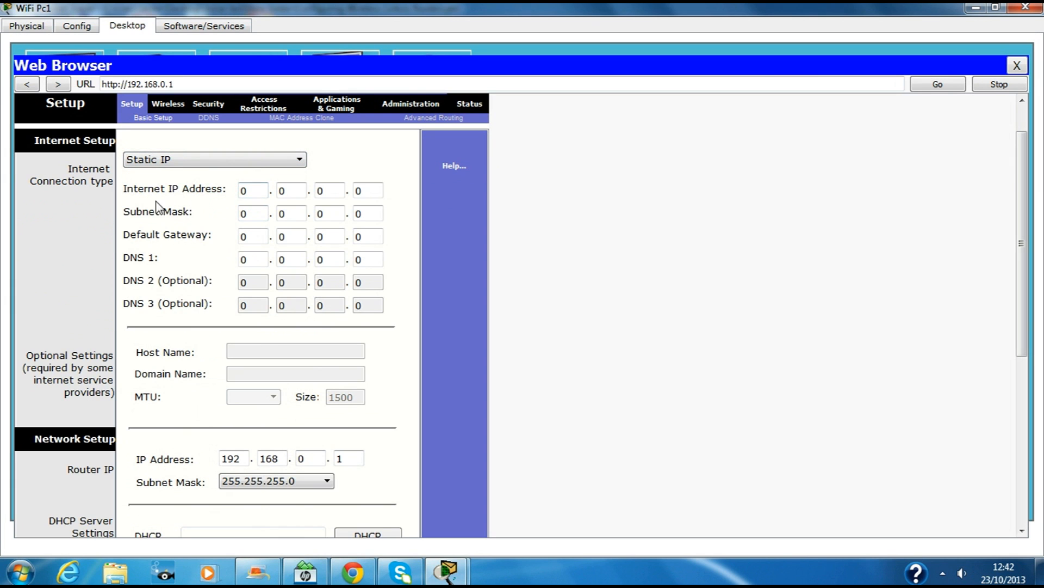
{"action": "left_click", "coordinate": [996, 7]}
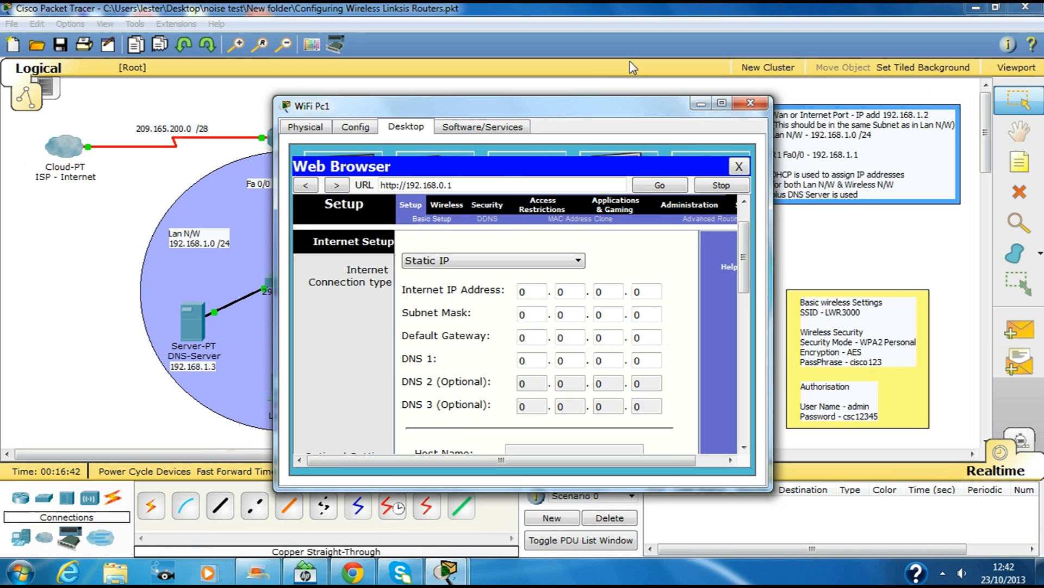
{"action": "left_click_drag", "start_coordinate": [569, 103], "coordinate": [852, 116]}
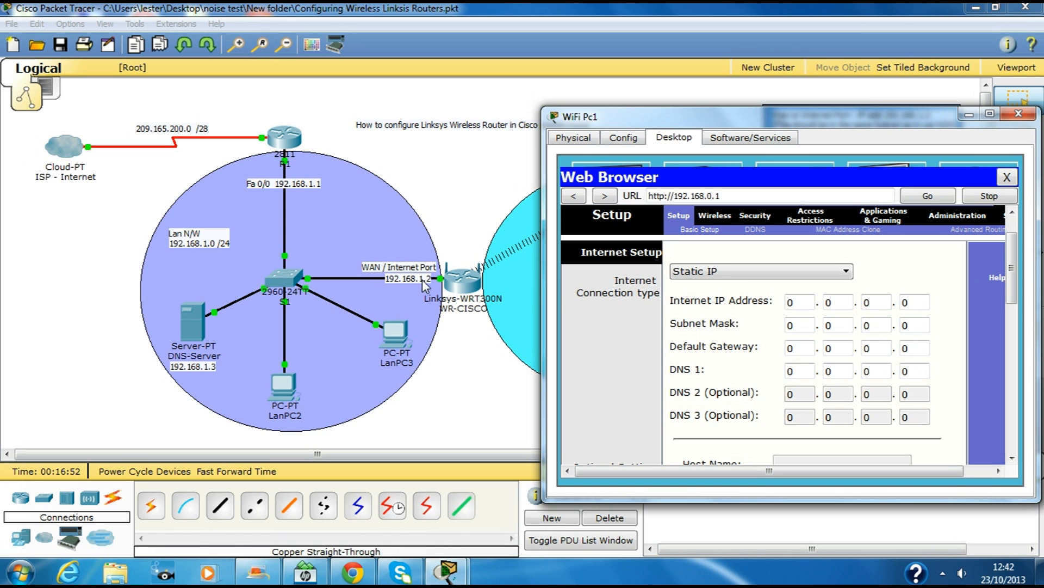
{"action": "left_click_drag", "start_coordinate": [818, 126], "coordinate": [603, 116]}
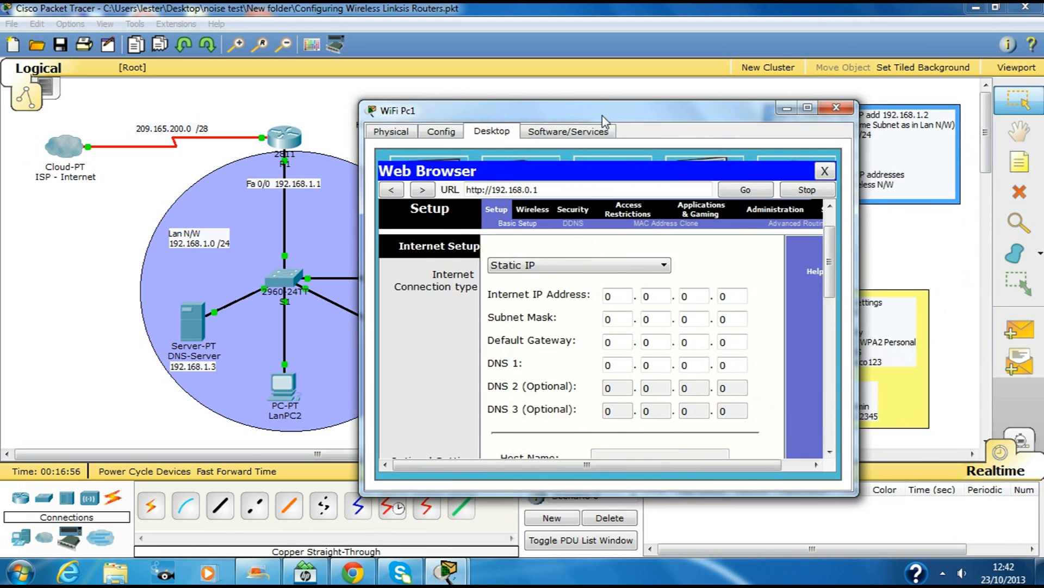
{"action": "left_click", "coordinate": [808, 109]}
Step: Enter the Internet static IP address 192.168.1.2 with subnet mask 255.255.255.0
{"action": "left_click", "coordinate": [260, 190]}
{"action": "type", "text": "192"}
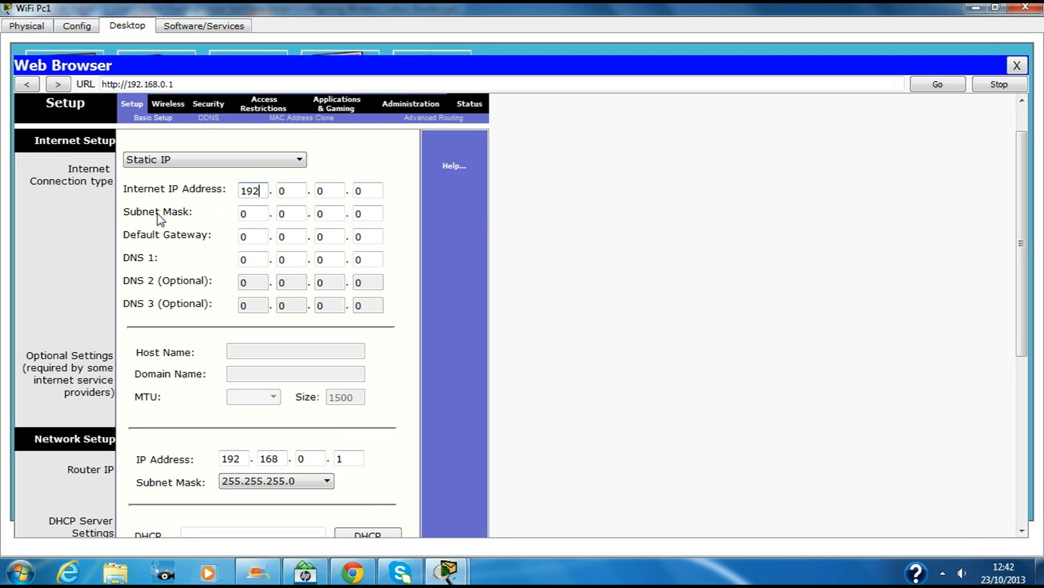
{"action": "key", "text": "Tab"}
{"action": "type", "text": "168"}
{"action": "key", "text": "Tab"}
{"action": "type", "text": "1"}
{"action": "key", "text": "Tab"}
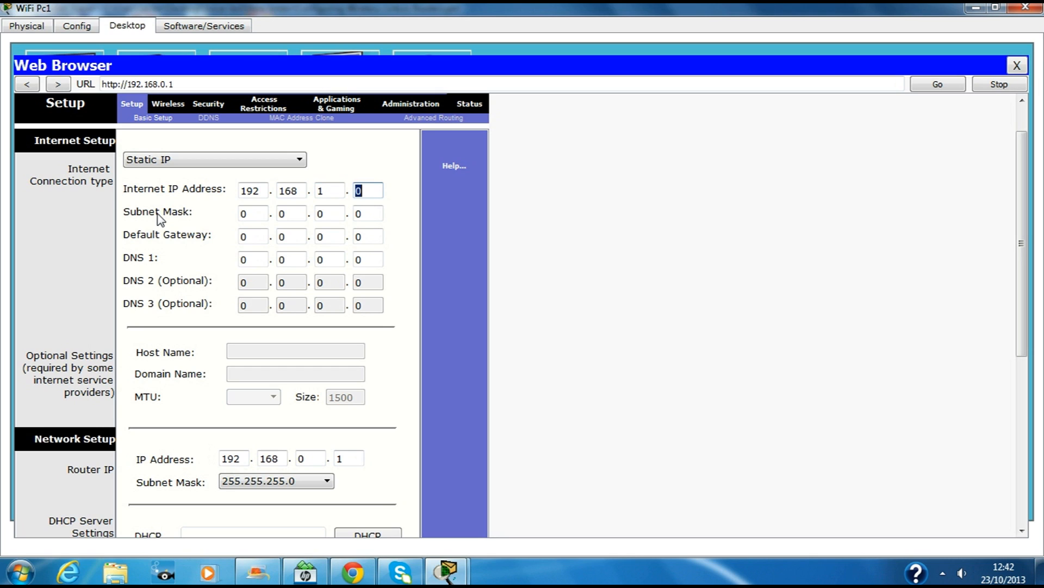
{"action": "type", "text": "2"}
{"action": "key", "text": "Tab"}
{"action": "type", "text": "255"}
{"action": "key", "text": "Tab"}
{"action": "type", "text": "255"}
{"action": "key", "text": "Tab"}
{"action": "type", "text": "255"}
Step: Set the default gateway to 192.168.1.1 and DNS 1 to 192.168.1.3
{"action": "key", "text": "Tab"}
{"action": "key", "text": "Tab"}
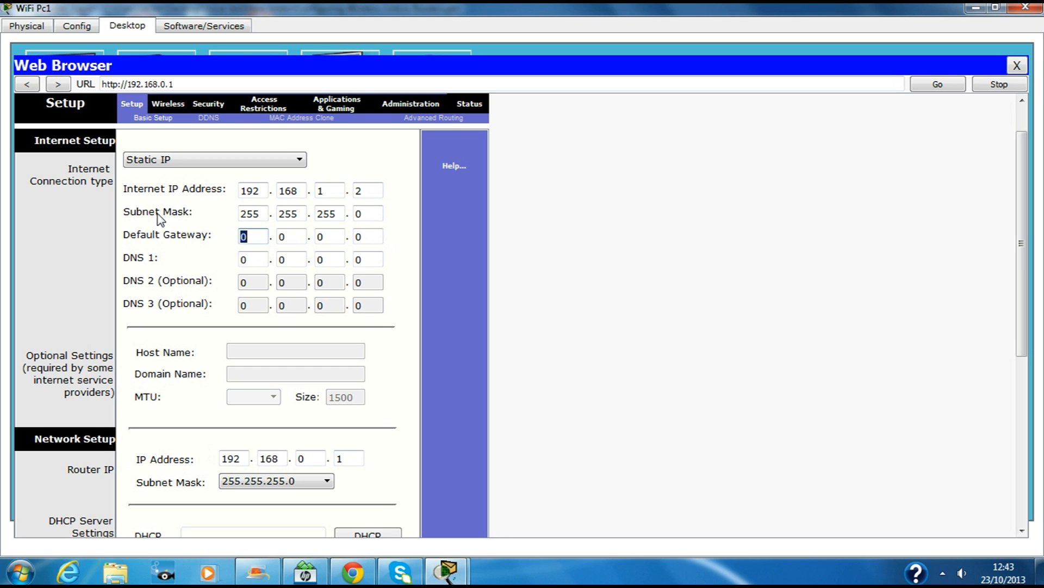
{"action": "type", "text": "192"}
{"action": "key", "text": "Tab"}
{"action": "type", "text": "168"}
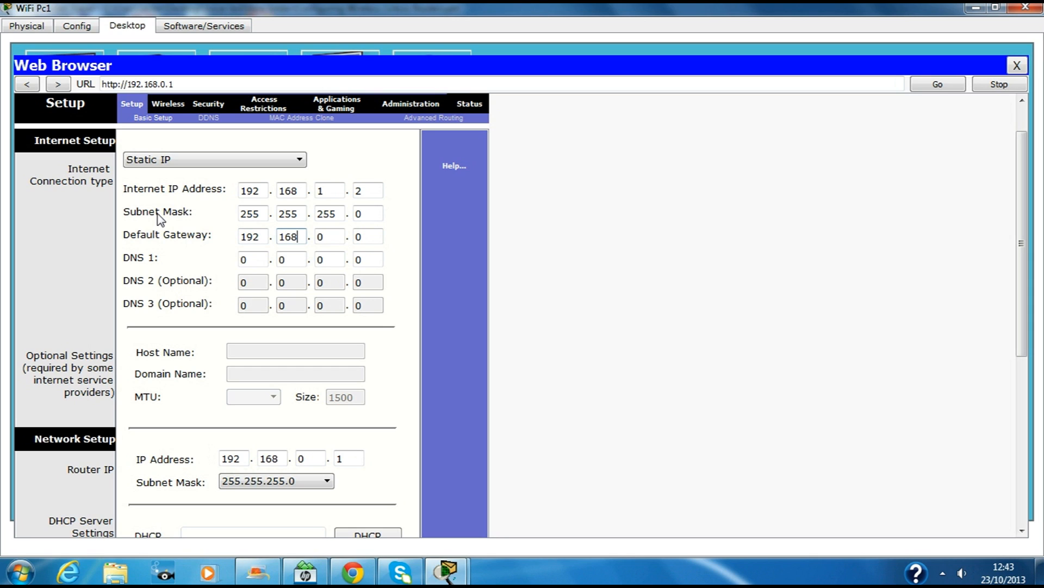
{"action": "key", "text": "Tab"}
{"action": "type", "text": "1"}
{"action": "key", "text": "Tab"}
{"action": "type", "text": "1"}
{"action": "key", "text": "Tab"}
{"action": "type", "text": "192"}
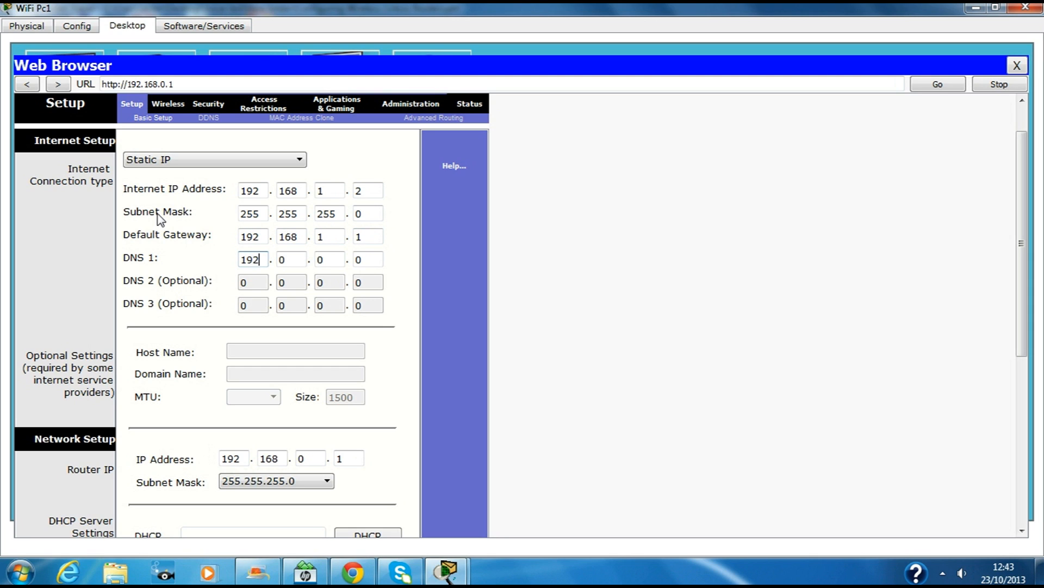
{"action": "key", "text": "Tab"}
{"action": "type", "text": "168"}
{"action": "key", "text": "Tab"}
{"action": "type", "text": "1"}
{"action": "key", "text": "Tab"}
{"action": "type", "text": "3"}
{"action": "left_click_drag", "start_coordinate": [1024, 207], "coordinate": [1026, 278]}
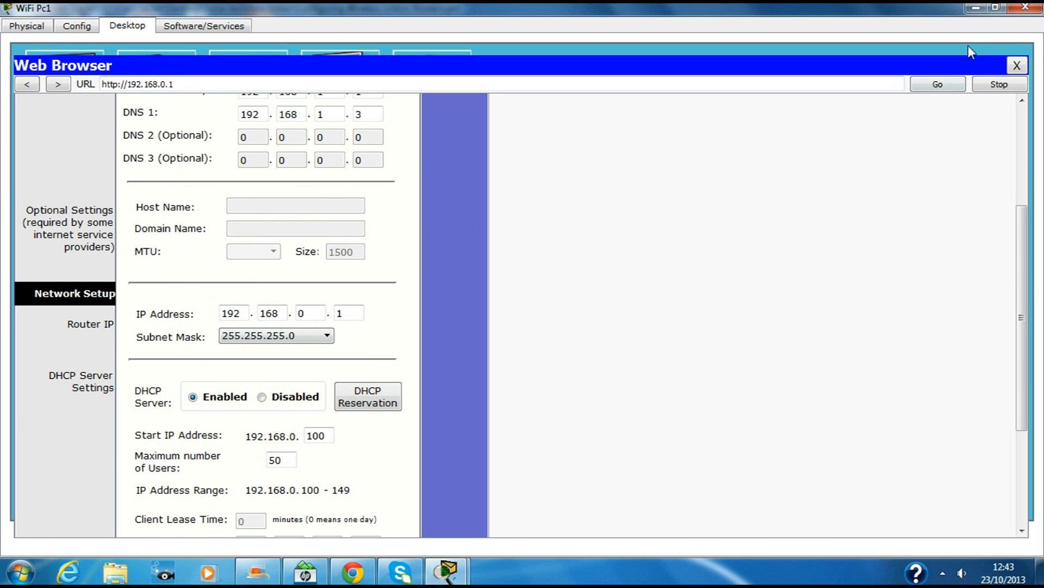
{"action": "left_click", "coordinate": [996, 8]}
Step: Change the router's LAN IP third octet to make it 192.168.2.1, save, and retry the timed-out page
{"action": "left_click_drag", "start_coordinate": [724, 115], "coordinate": [703, 118]}
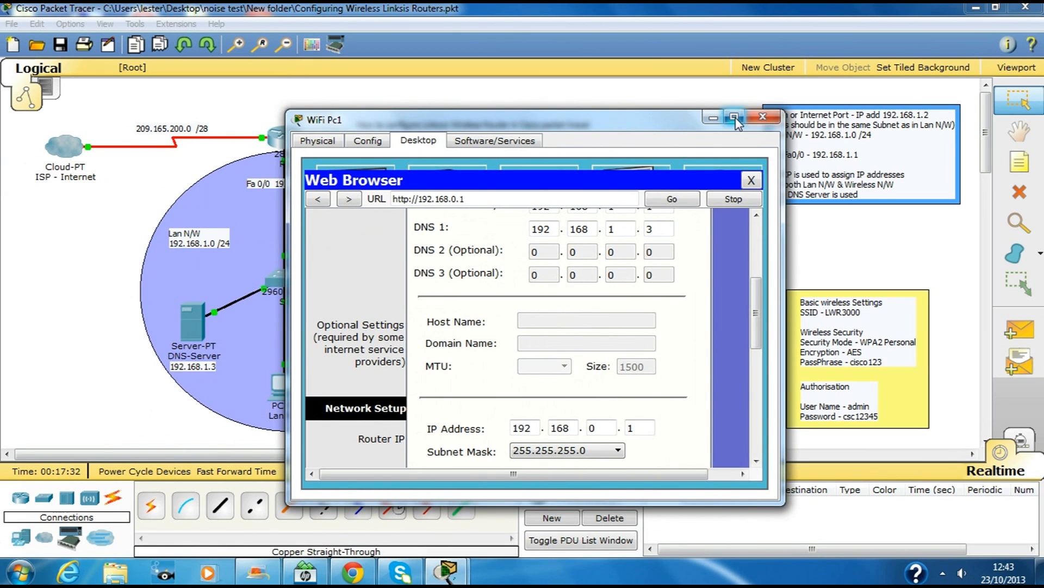
{"action": "left_click", "coordinate": [737, 117]}
{"action": "left_click", "coordinate": [302, 312]}
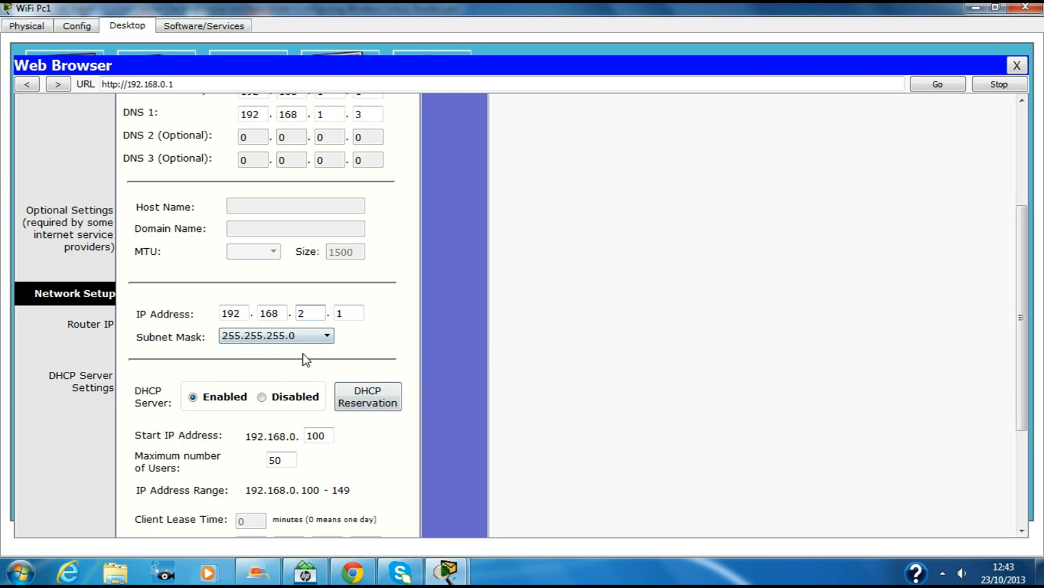
{"action": "left_click_drag", "start_coordinate": [1024, 252], "coordinate": [1023, 384]}
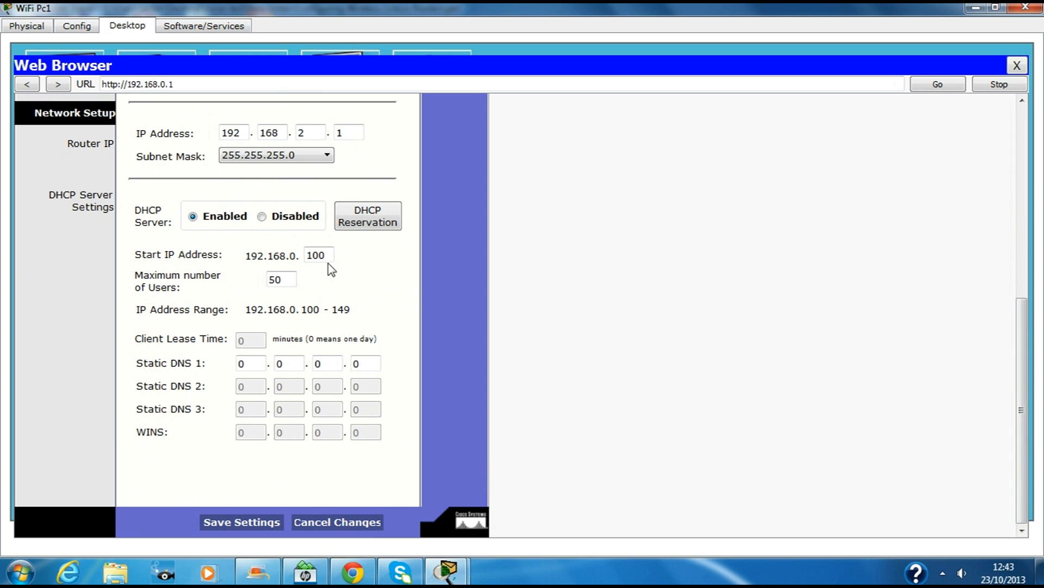
{"action": "left_click", "coordinate": [239, 521]}
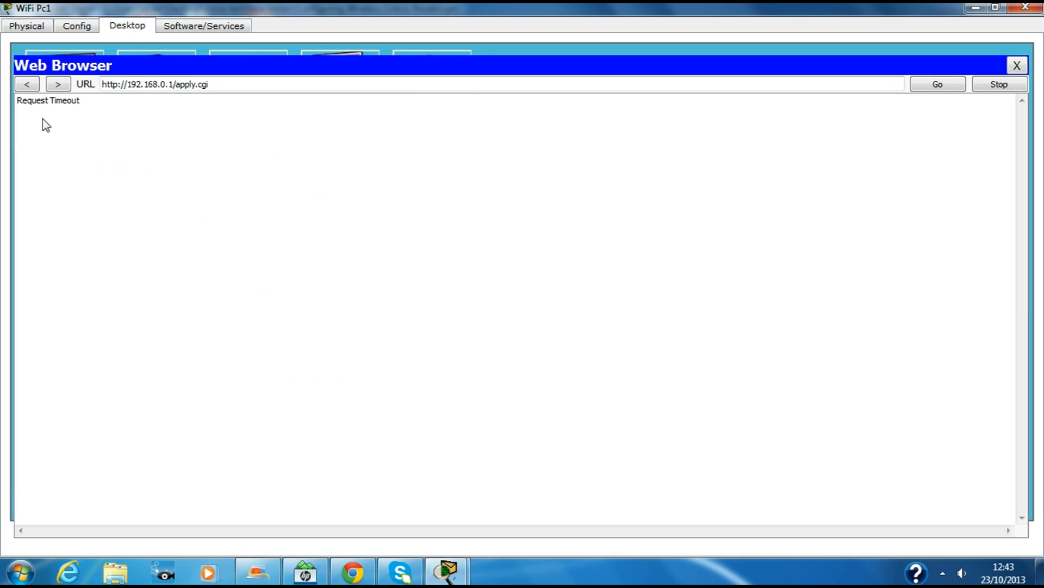
{"action": "left_click", "coordinate": [935, 87]}
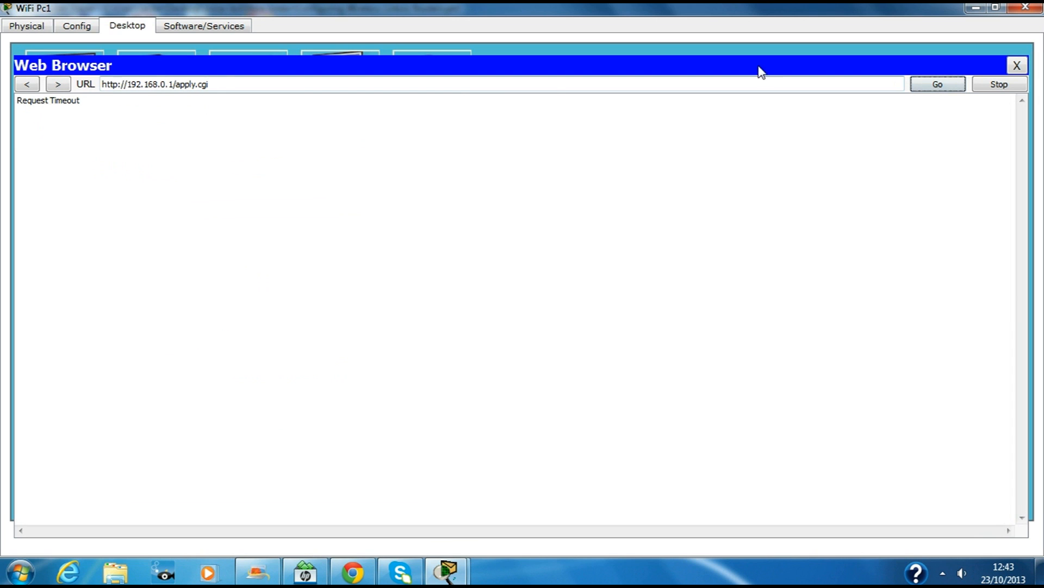
Step: Close the timed-out browser, then refresh PC Wireless's network list twice and find no networks
{"action": "left_click", "coordinate": [1015, 66]}
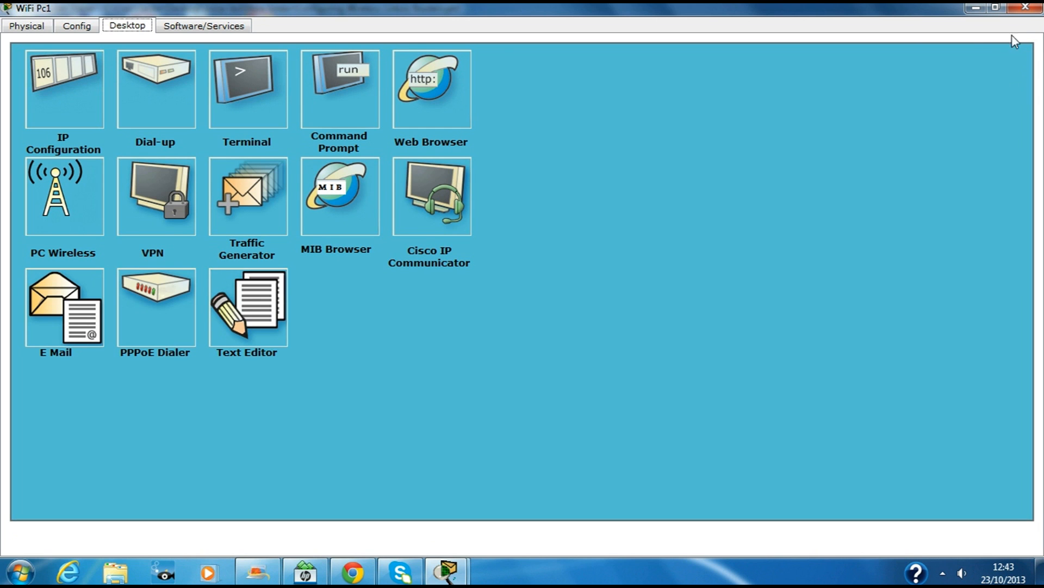
{"action": "left_click", "coordinate": [1026, 8]}
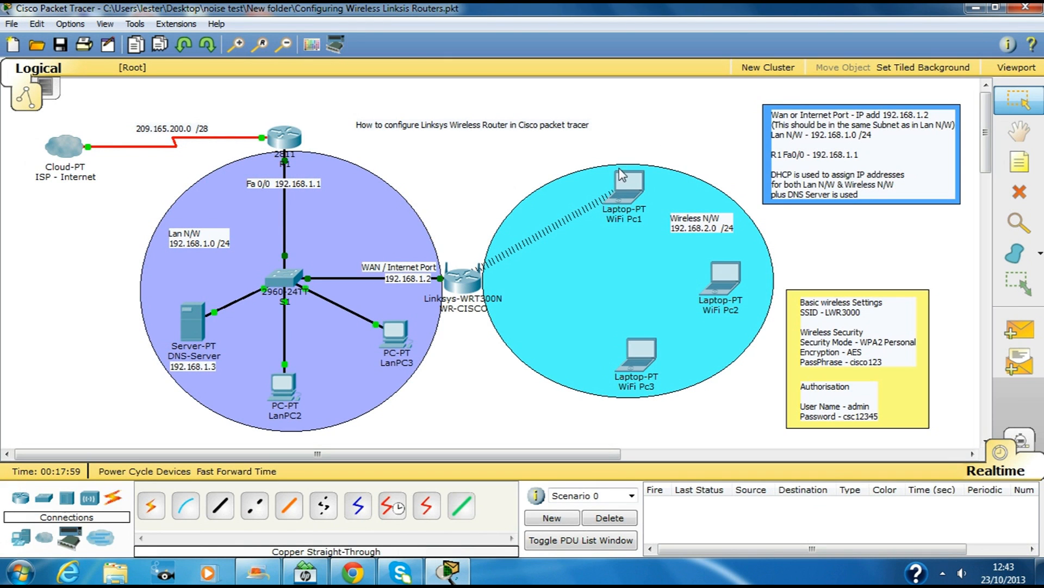
{"action": "left_click", "coordinate": [623, 183]}
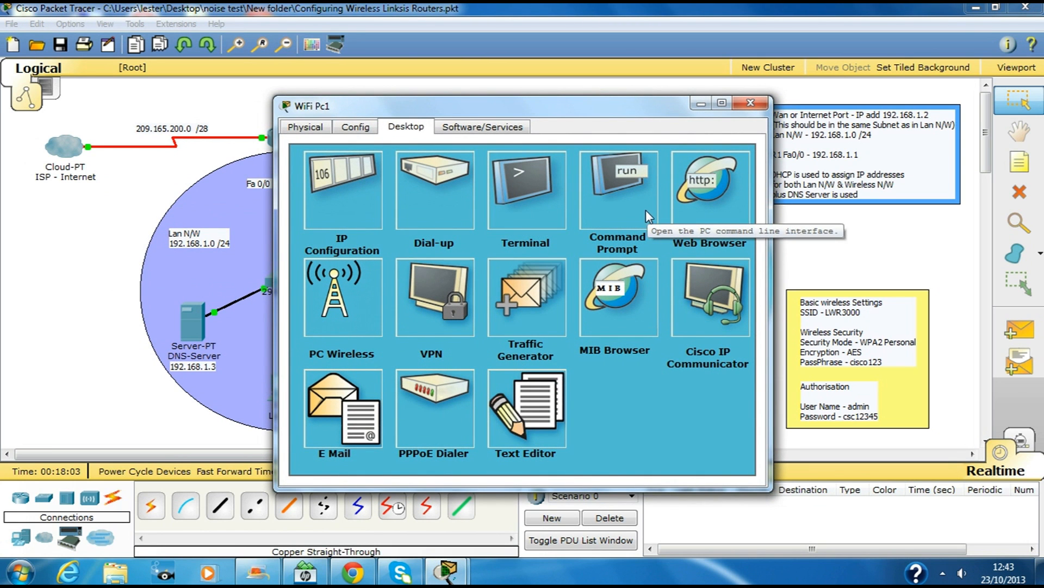
{"action": "left_click", "coordinate": [341, 296]}
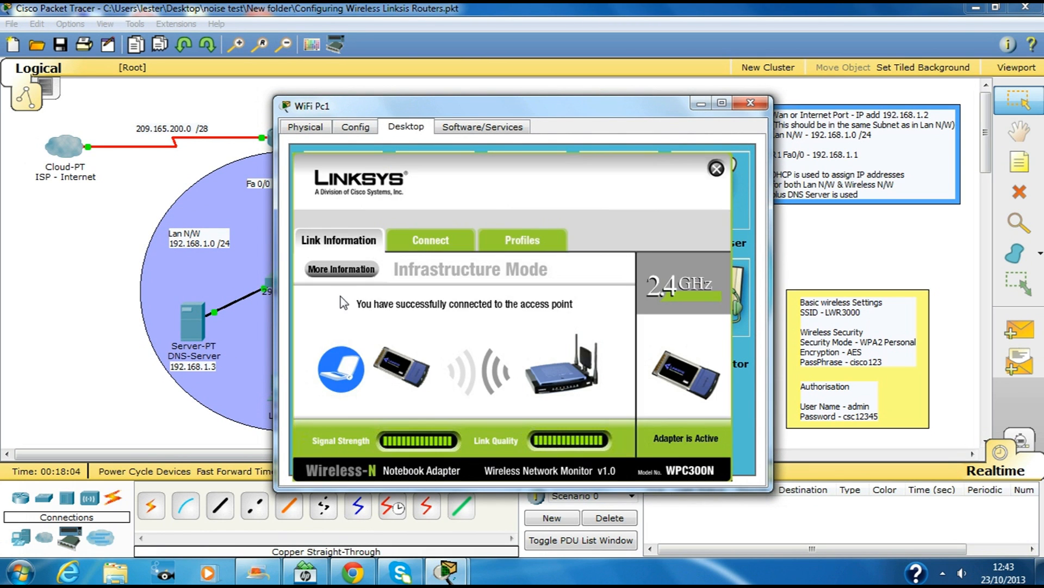
{"action": "left_click", "coordinate": [417, 246]}
{"action": "left_click", "coordinate": [367, 351]}
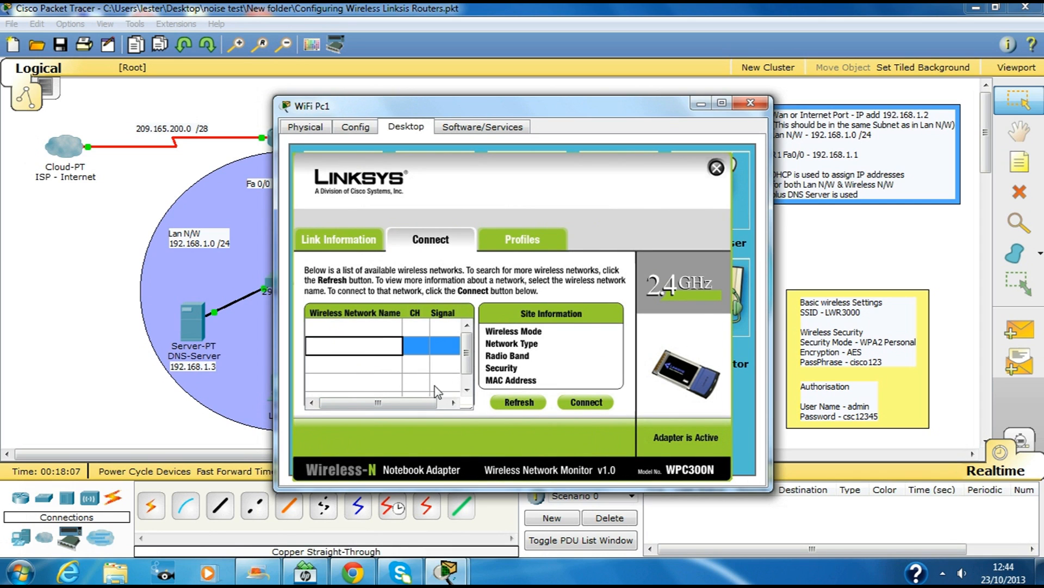
{"action": "left_click", "coordinate": [510, 400]}
{"action": "left_click", "coordinate": [371, 364]}
{"action": "left_click", "coordinate": [506, 401]}
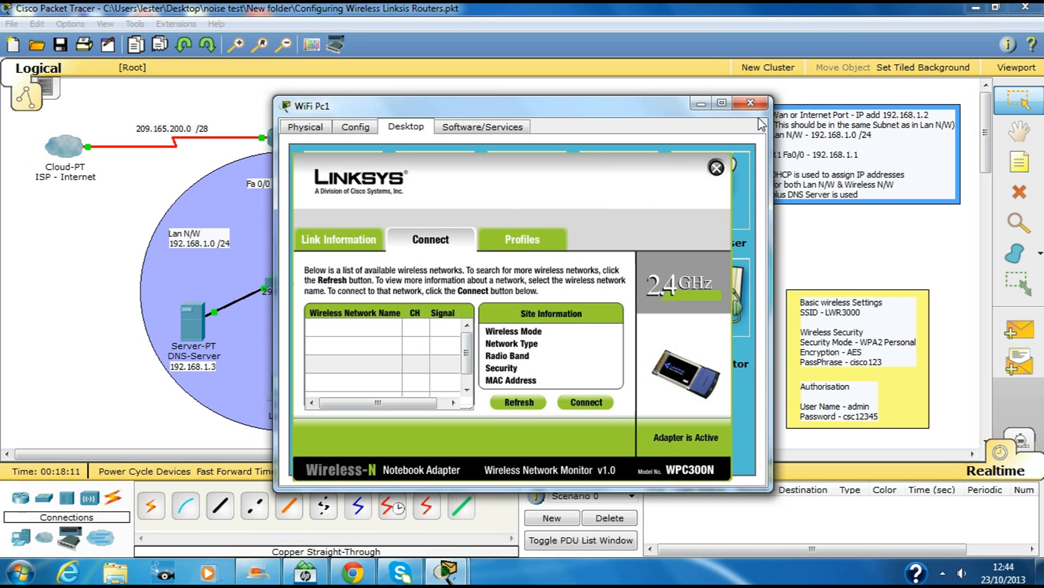
{"action": "left_click", "coordinate": [716, 168]}
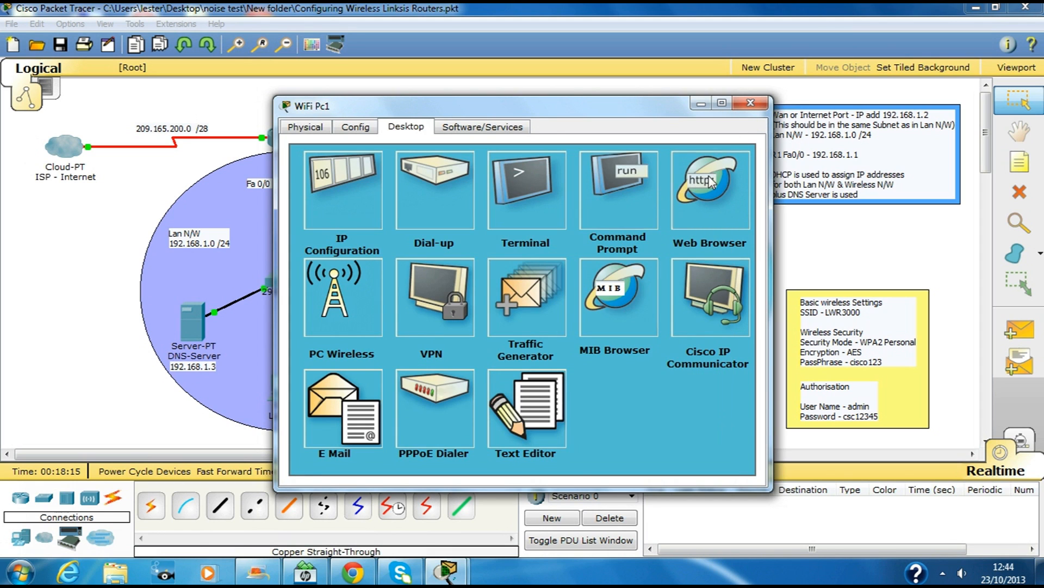
Step: Load the router page at 192.168.2.1 in the web browser, removing a stray backslash
{"action": "left_click", "coordinate": [691, 184]}
{"action": "left_click", "coordinate": [429, 190]}
{"action": "type", "text": "192.168."}
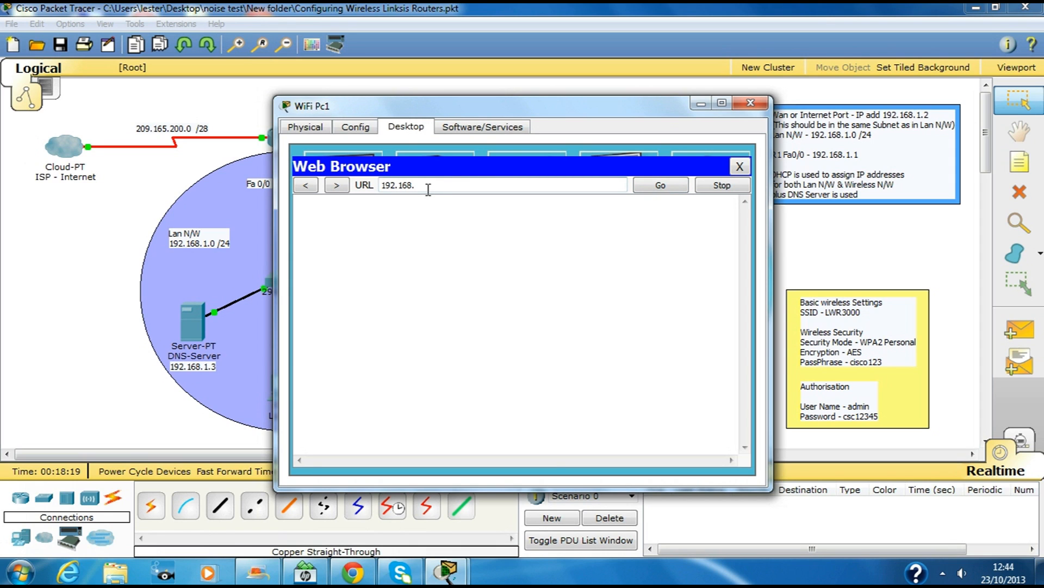
{"action": "key", "text": "Return"}
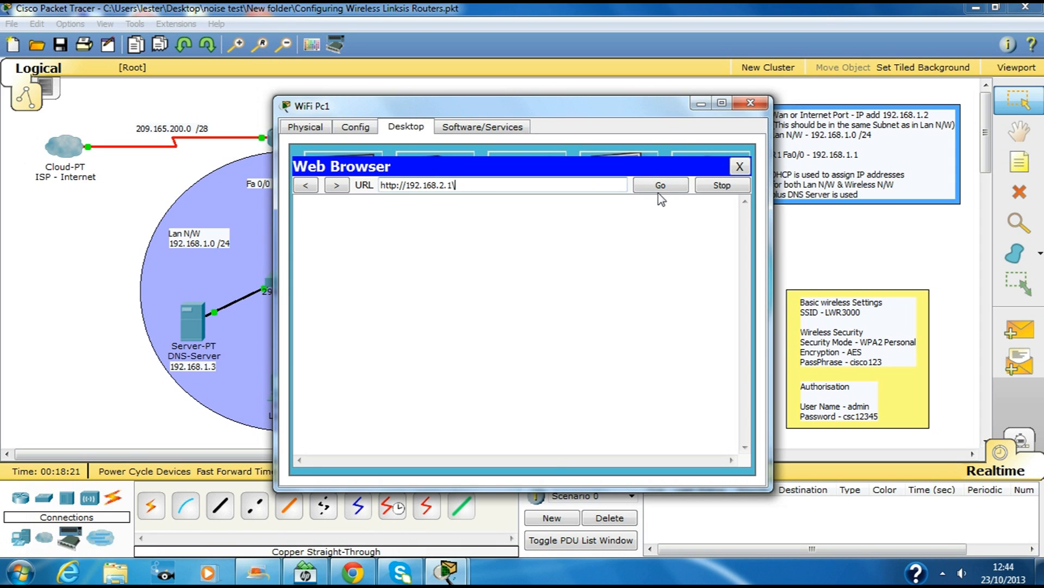
{"action": "left_click", "coordinate": [661, 186]}
{"action": "left_click", "coordinate": [657, 185]}
{"action": "left_click", "coordinate": [661, 186]}
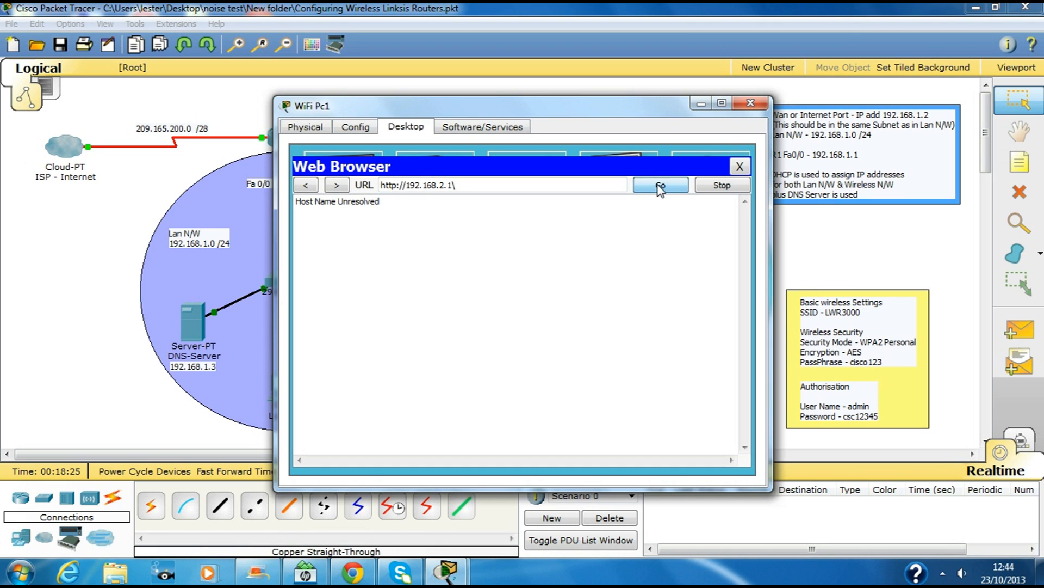
{"action": "left_click_drag", "start_coordinate": [661, 113], "coordinate": [705, 147]}
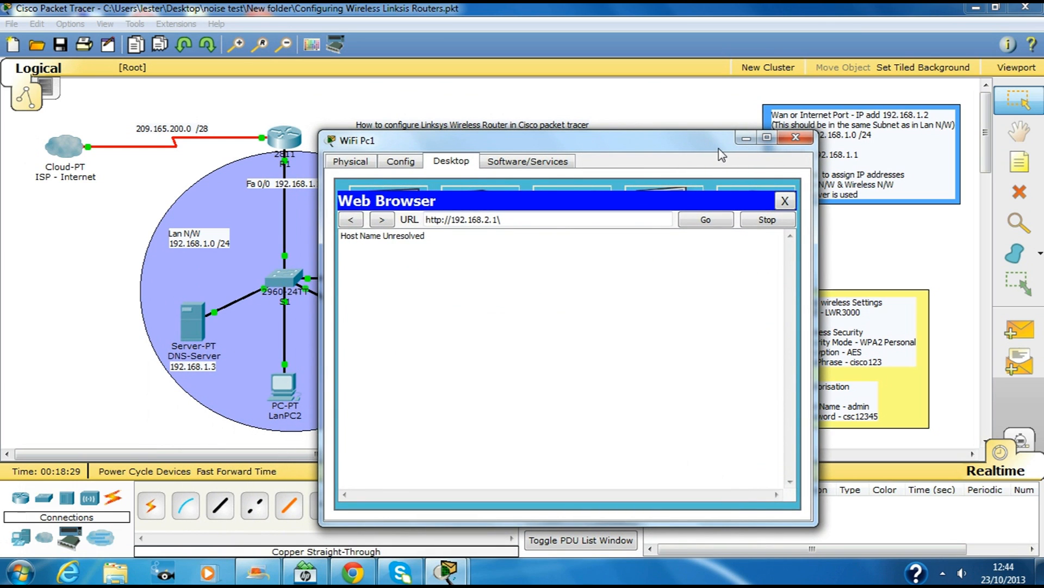
{"action": "left_click", "coordinate": [552, 217]}
{"action": "key", "text": "BackSpace"}
{"action": "key", "text": "Return"}
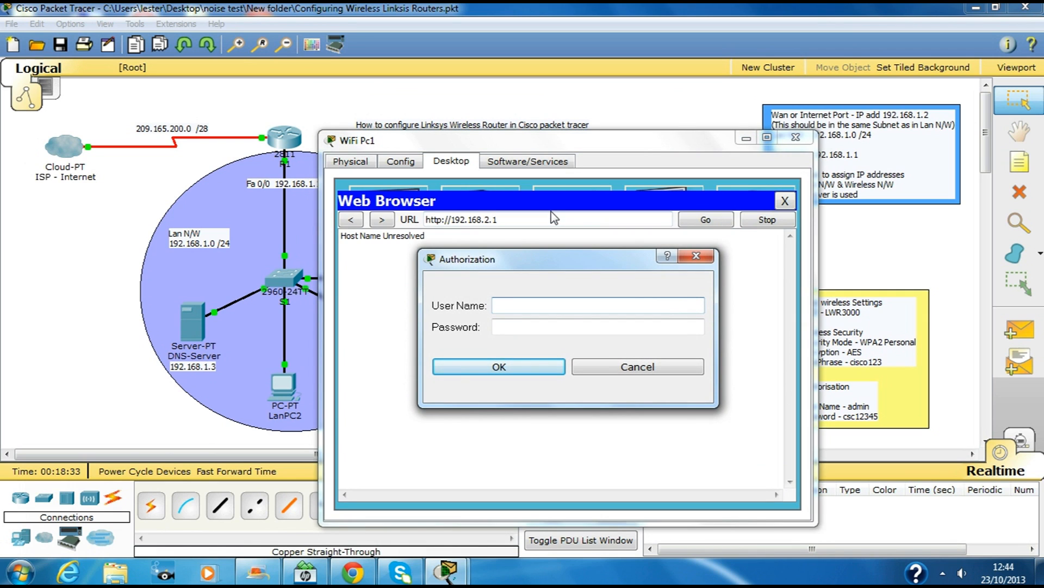
Step: Sign in with the router's administrator user name and password
{"action": "type", "text": "admin"}
{"action": "key", "text": "Tab"}
{"action": "type", "text": "cs"}
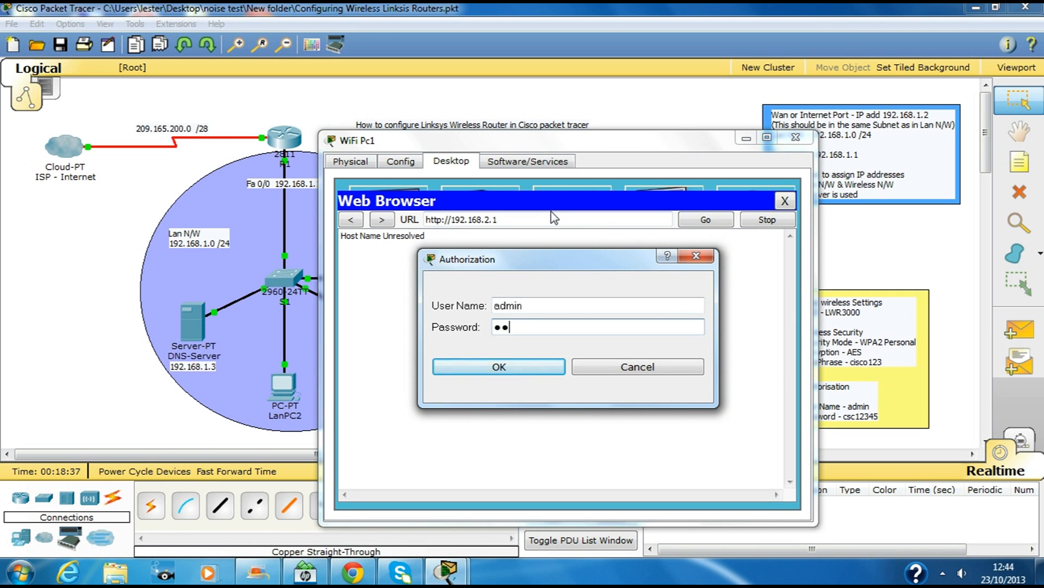
{"action": "type", "text": "c12345"}
{"action": "key", "text": "Return"}
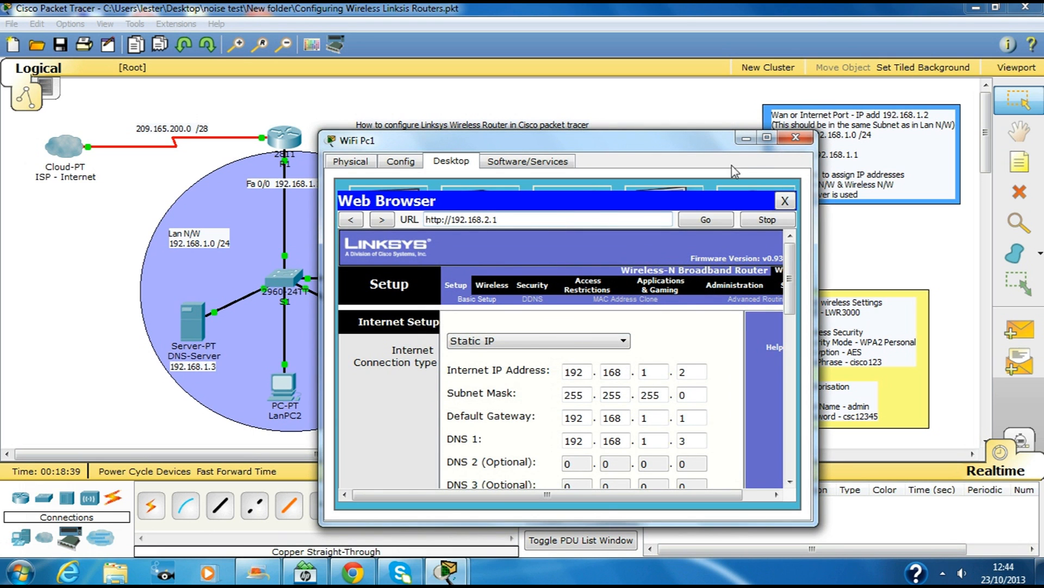
Step: Set the DHCP Maximum Number of Users to 100
{"action": "left_click", "coordinate": [767, 139]}
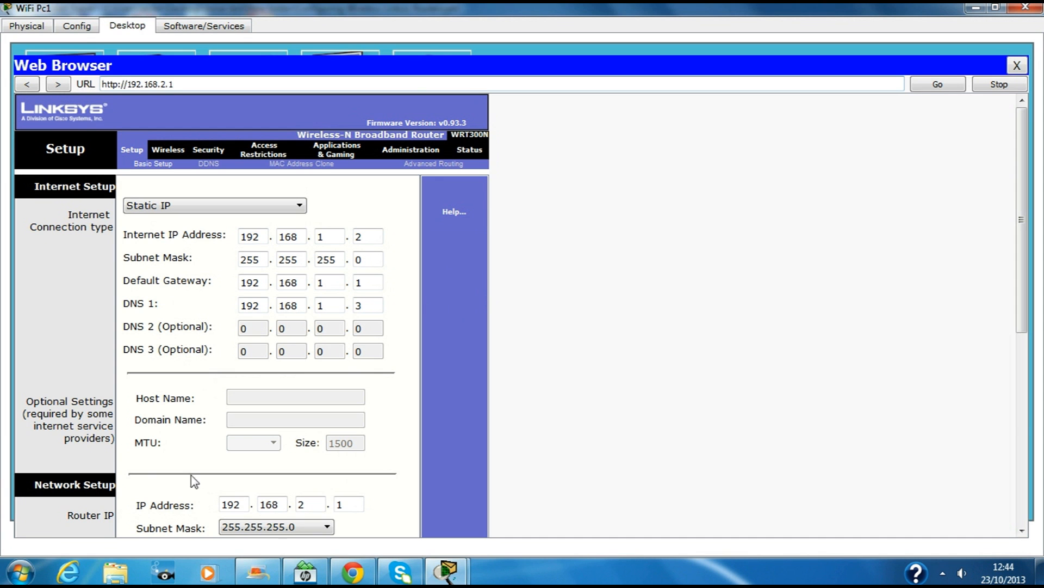
{"action": "scroll", "coordinate": [401, 413], "scroll_direction": "down", "scroll_amount": 3}
{"action": "scroll", "coordinate": [507, 372], "scroll_direction": "down", "scroll_amount": 3}
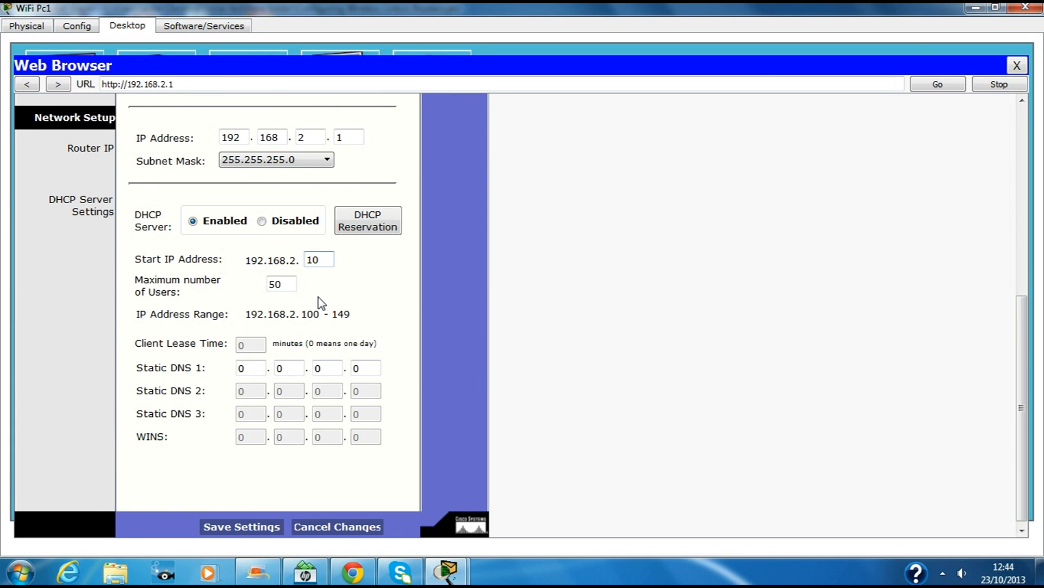
{"action": "double_click", "coordinate": [289, 284]}
{"action": "type", "text": "10"}
Step: Set Static DNS 1 to 192.168.1.3 and save the DHCP settings
{"action": "left_click", "coordinate": [257, 368]}
{"action": "type", "text": "192"}
{"action": "key", "text": "Tab"}
{"action": "type", "text": "168"}
{"action": "key", "text": "Tab"}
{"action": "type", "text": "1"}
{"action": "key", "text": "Tab"}
{"action": "type", "text": "3"}
{"action": "left_click", "coordinate": [242, 527]}
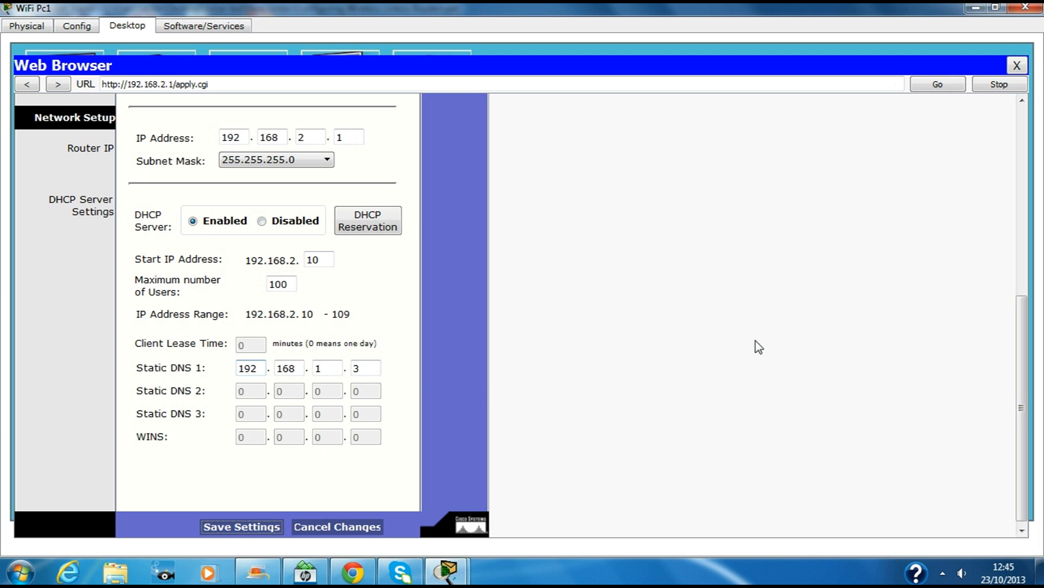
{"action": "scroll", "coordinate": [945, 341], "scroll_direction": "up", "scroll_amount": 1}
{"action": "scroll", "coordinate": [925, 326], "scroll_direction": "up", "scroll_amount": 5}
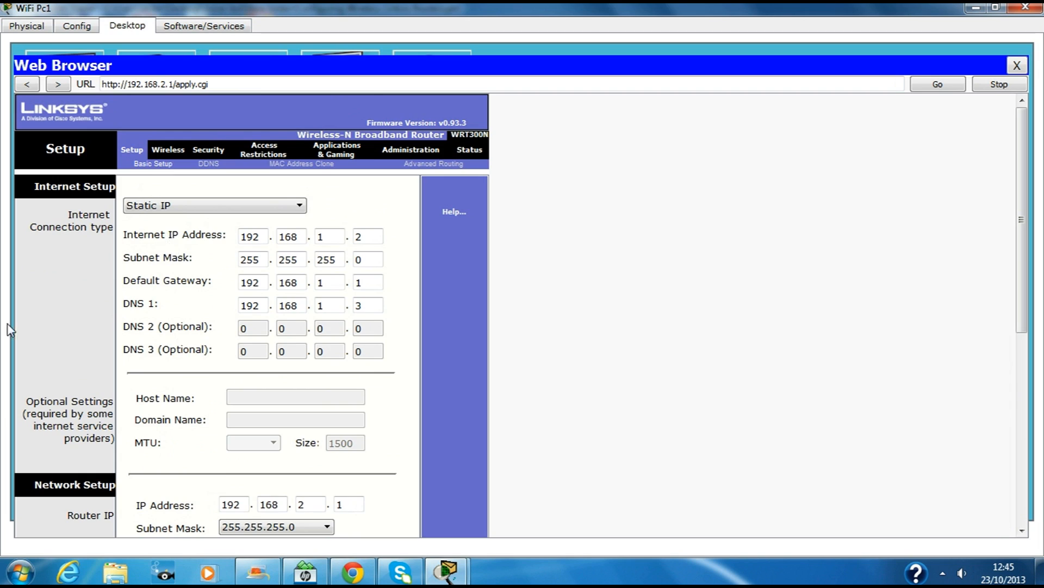
Step: Reload until 'Settings are successful', continue, and confirm the 192.168.2.10–109 DHCP range
{"action": "left_click", "coordinate": [260, 87]}
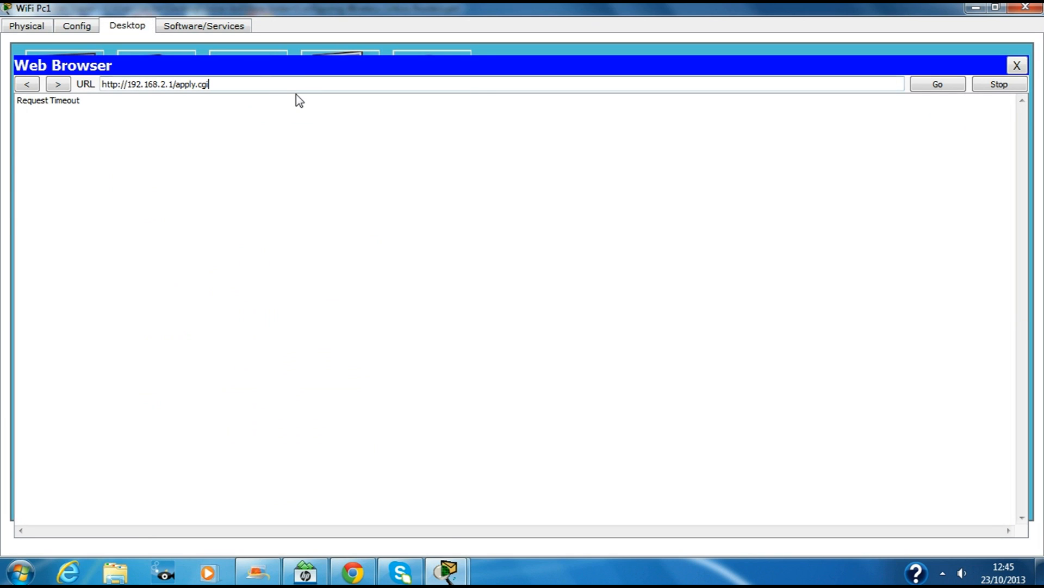
{"action": "key", "text": "Return"}
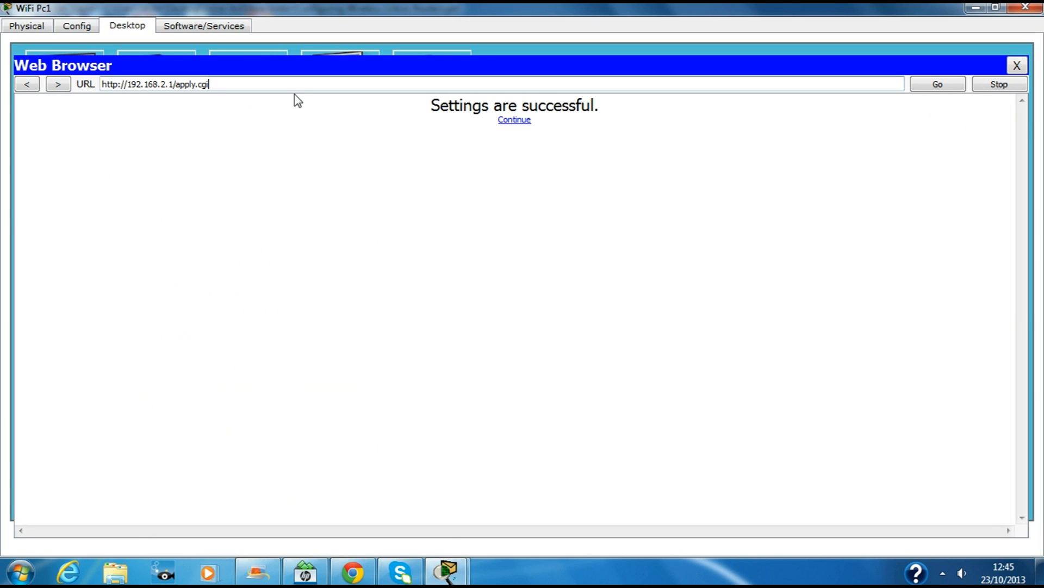
{"action": "left_click", "coordinate": [940, 85]}
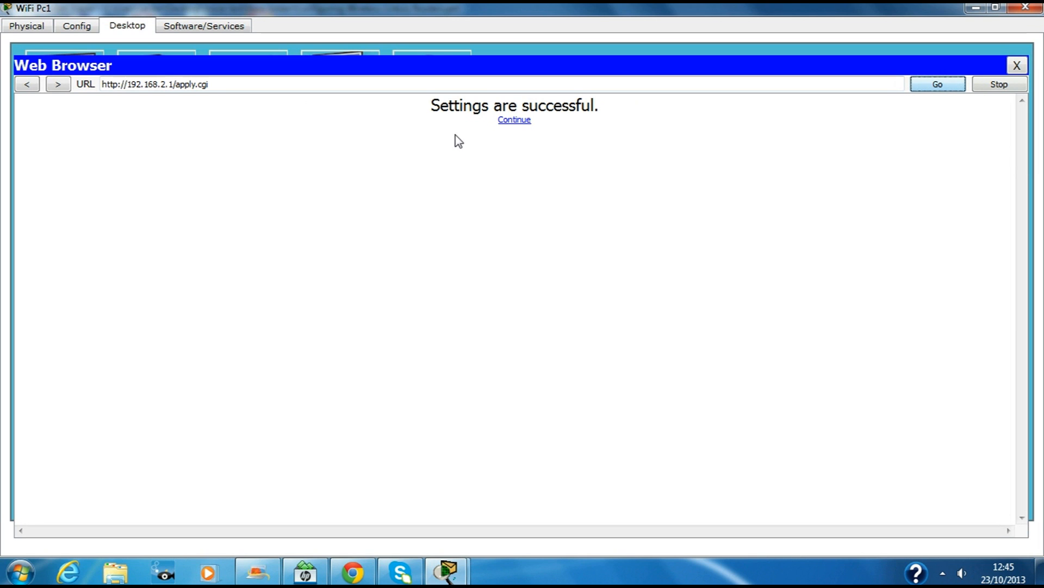
{"action": "left_click", "coordinate": [515, 121]}
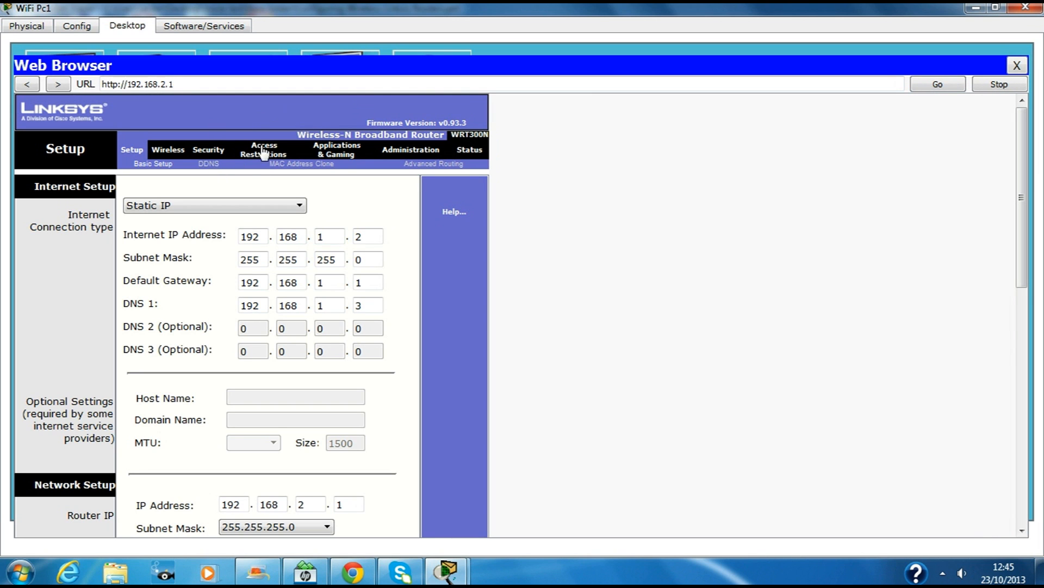
{"action": "left_click", "coordinate": [941, 86]}
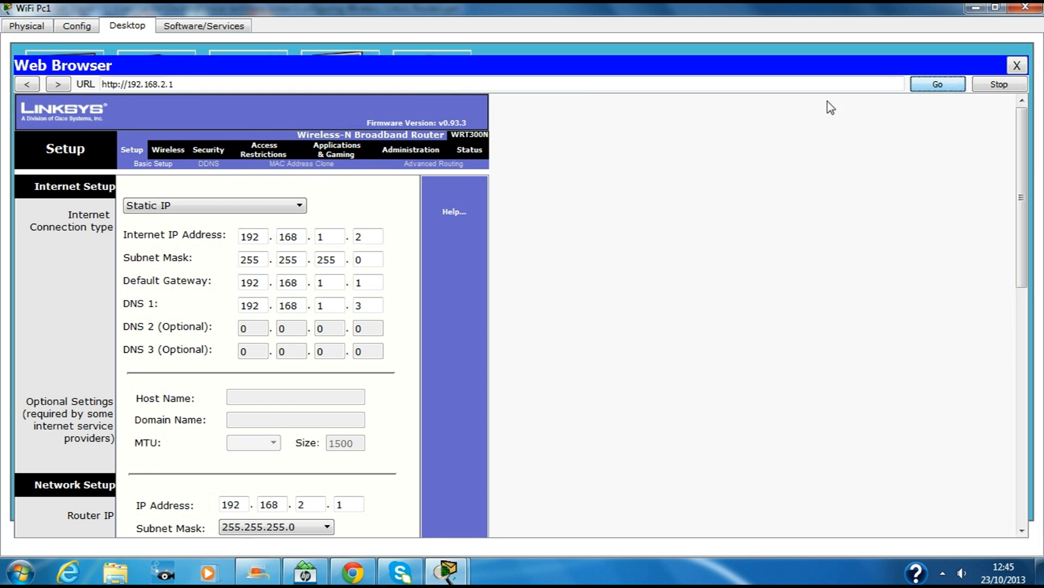
{"action": "scroll", "coordinate": [618, 294], "scroll_direction": "down", "scroll_amount": 8}
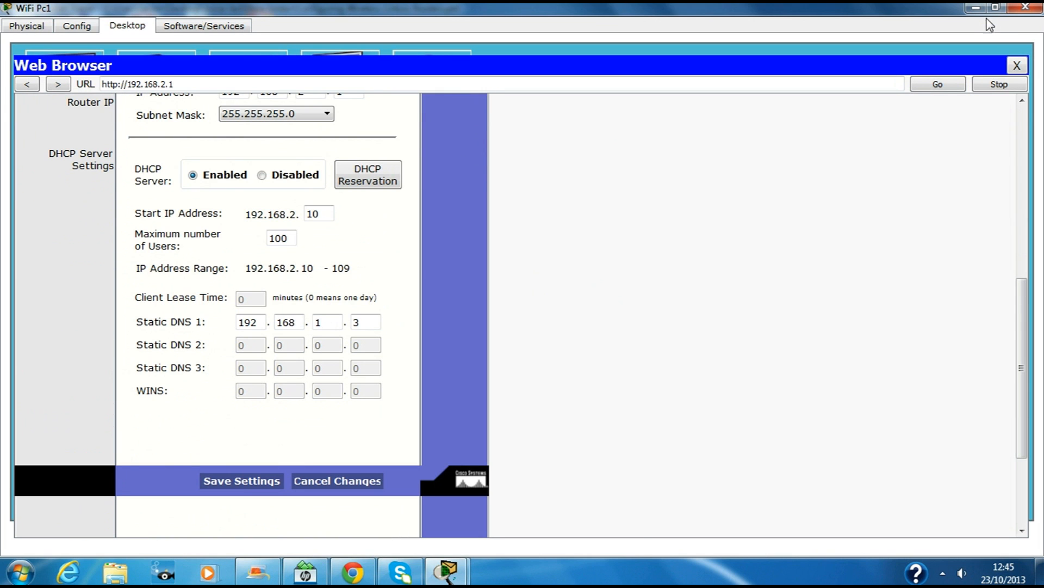
{"action": "left_click", "coordinate": [996, 8]}
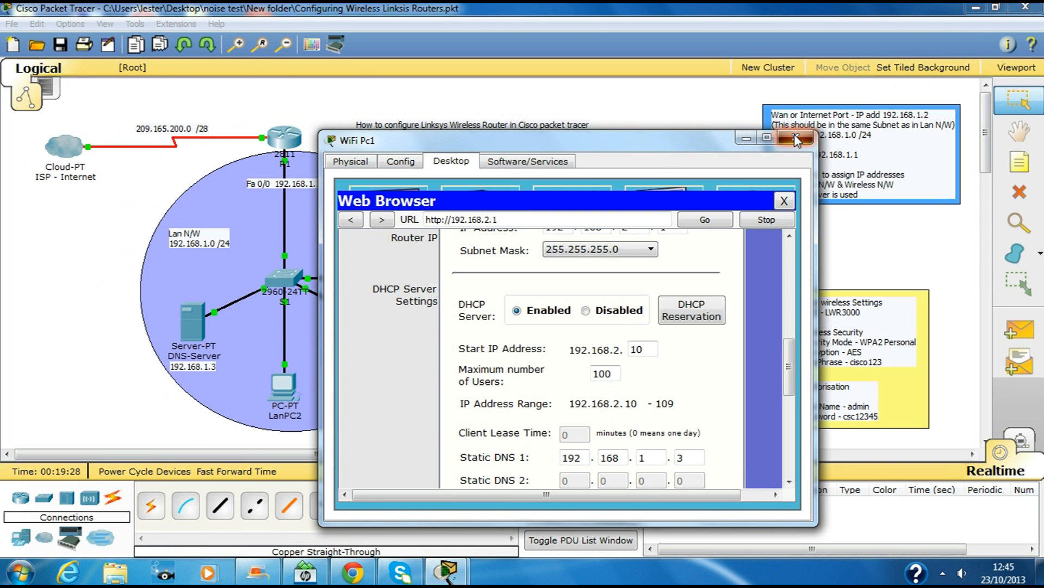
{"action": "left_click", "coordinate": [796, 138]}
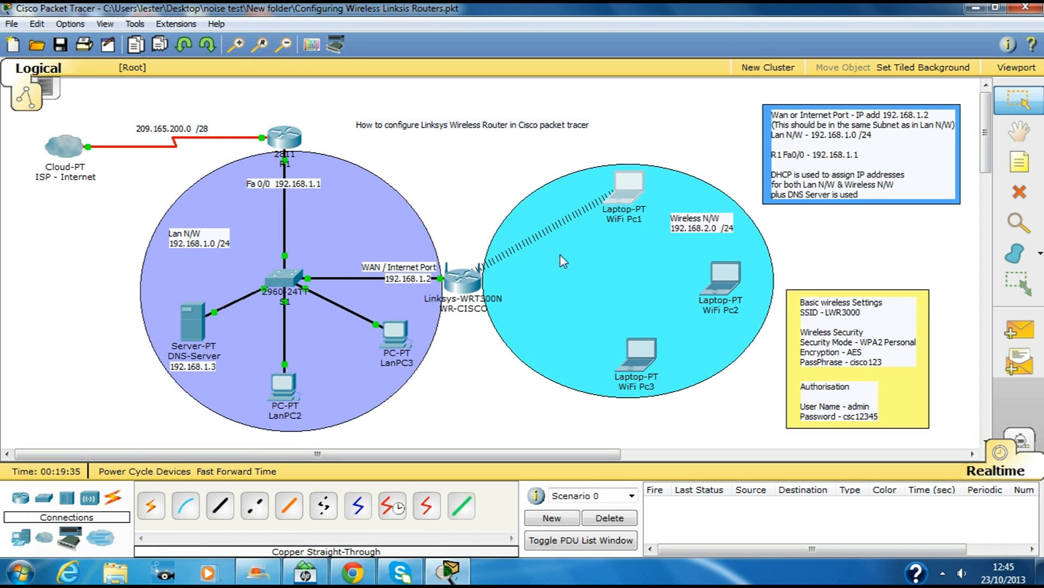
{"action": "left_click", "coordinate": [621, 194]}
{"action": "left_click", "coordinate": [702, 185]}
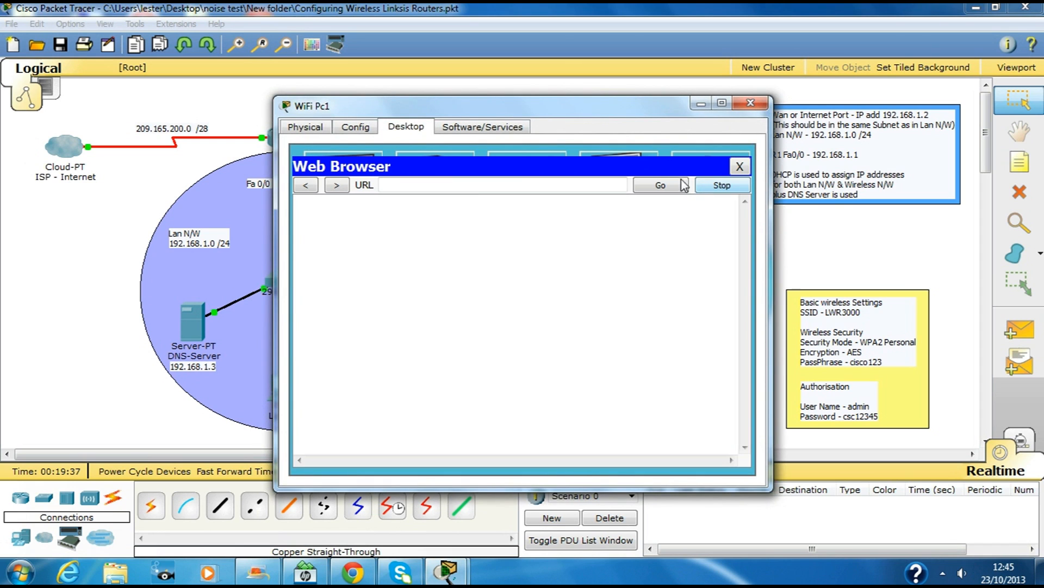
{"action": "left_click", "coordinate": [466, 186]}
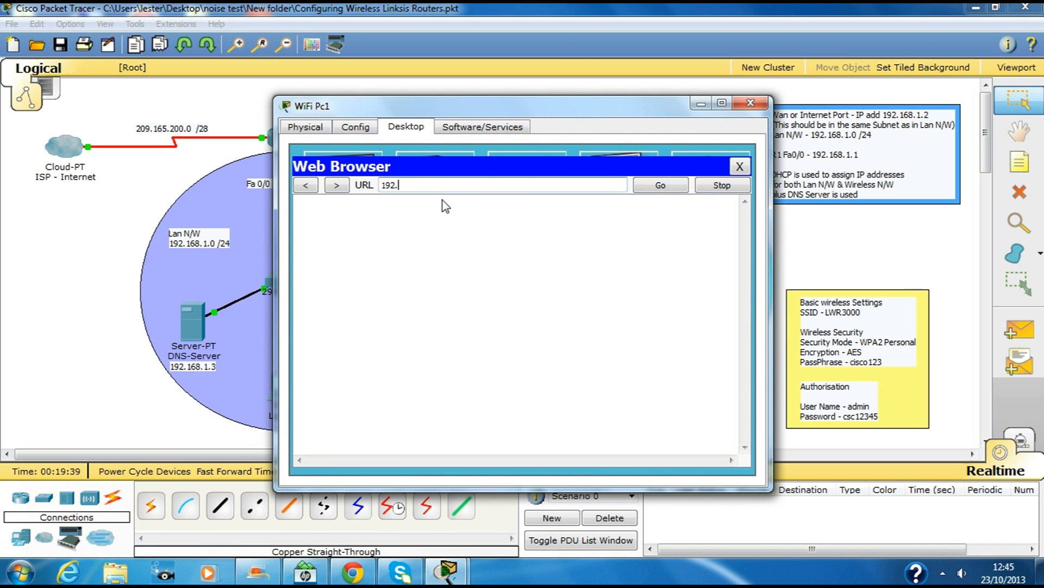
{"action": "type", "text": "192.168.2.1"}
{"action": "key", "text": "Return"}
Step: Log in with the router's administrator user name and password
{"action": "type", "text": "admin"}
{"action": "key", "text": "Tab"}
{"action": "type", "text": "csc12345"}
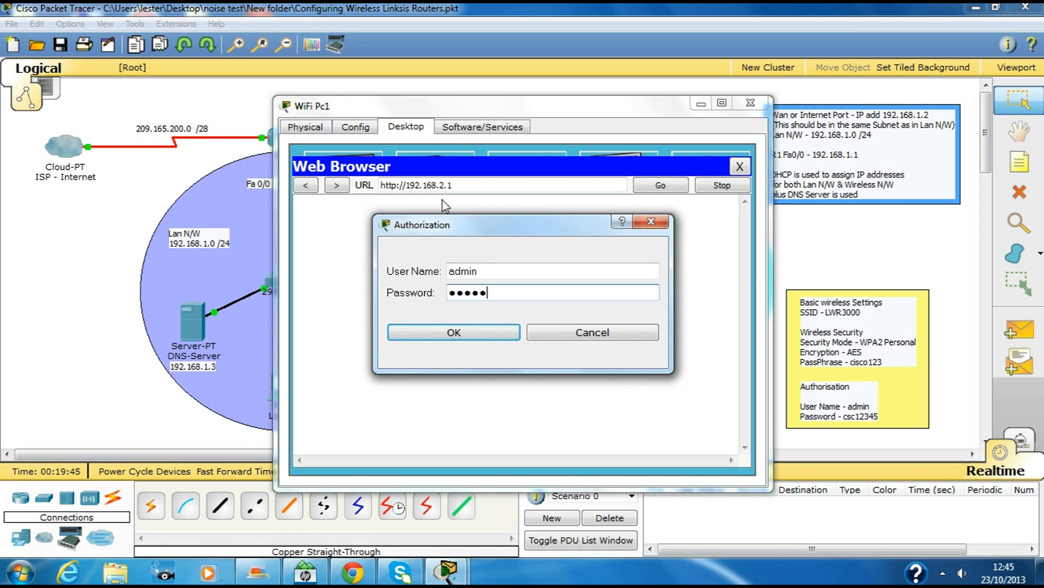
{"action": "key", "text": "Return"}
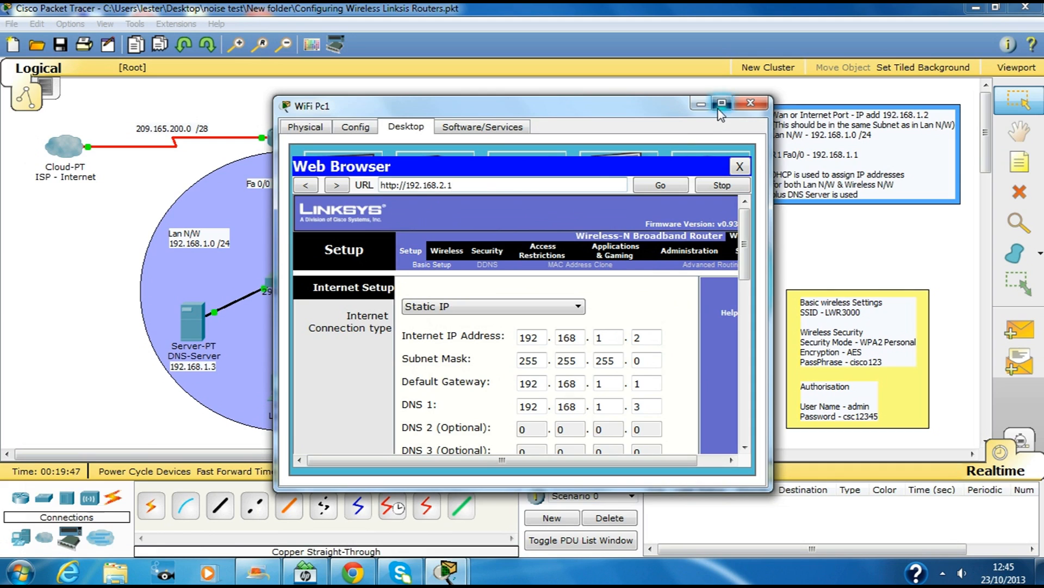
Step: Open Basic Wireless Settings, keep Network Mode on Mixed, and select the Default SSID text
{"action": "left_click", "coordinate": [722, 103]}
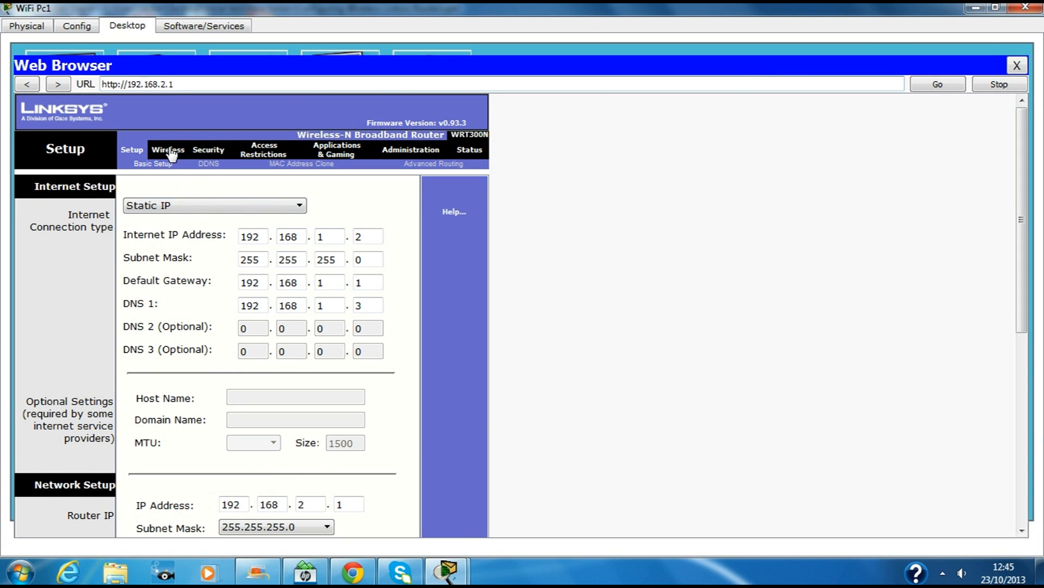
{"action": "left_click", "coordinate": [170, 151]}
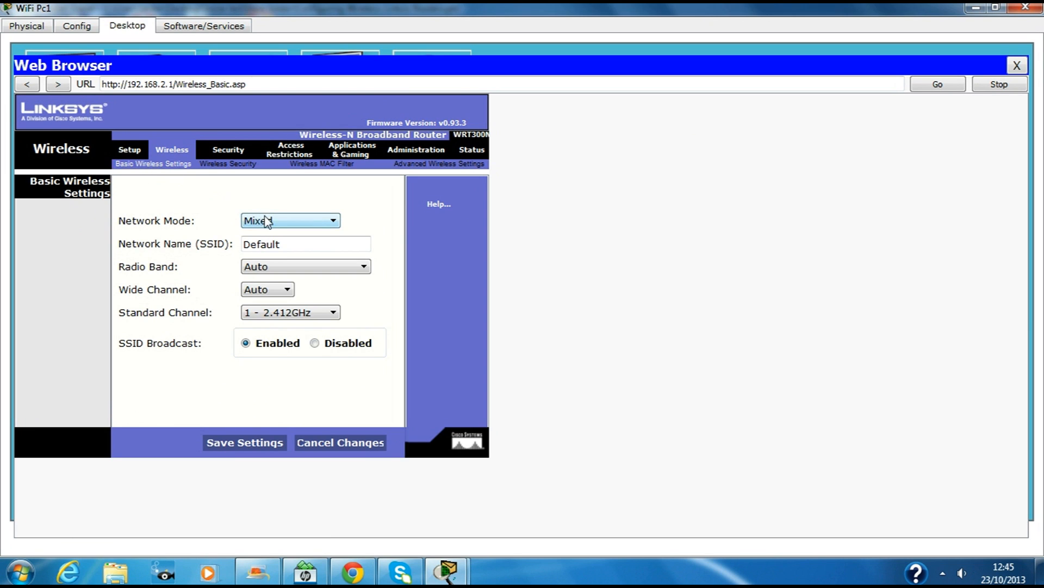
{"action": "left_click", "coordinate": [333, 220]}
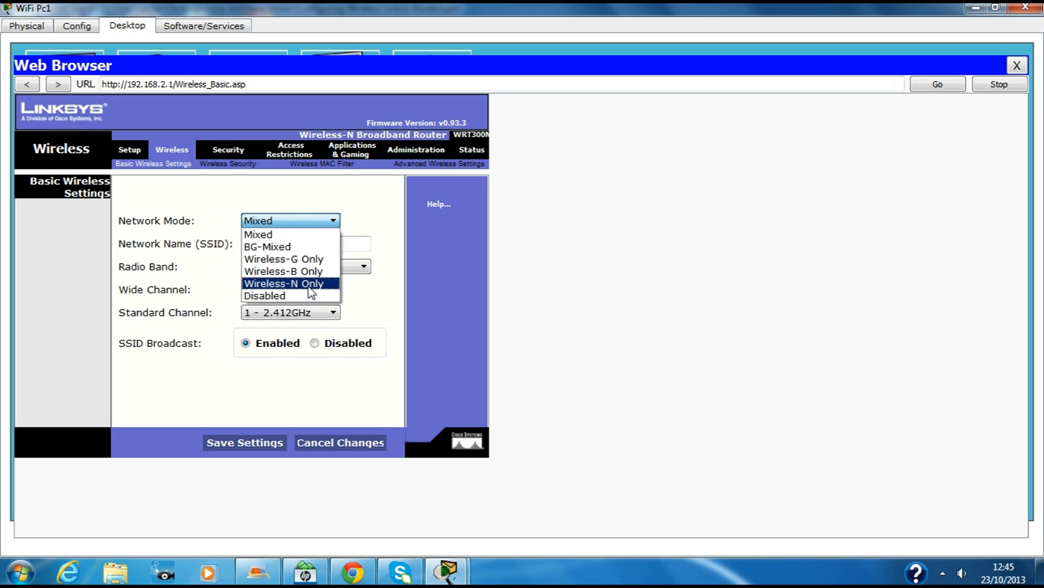
{"action": "left_click", "coordinate": [306, 235]}
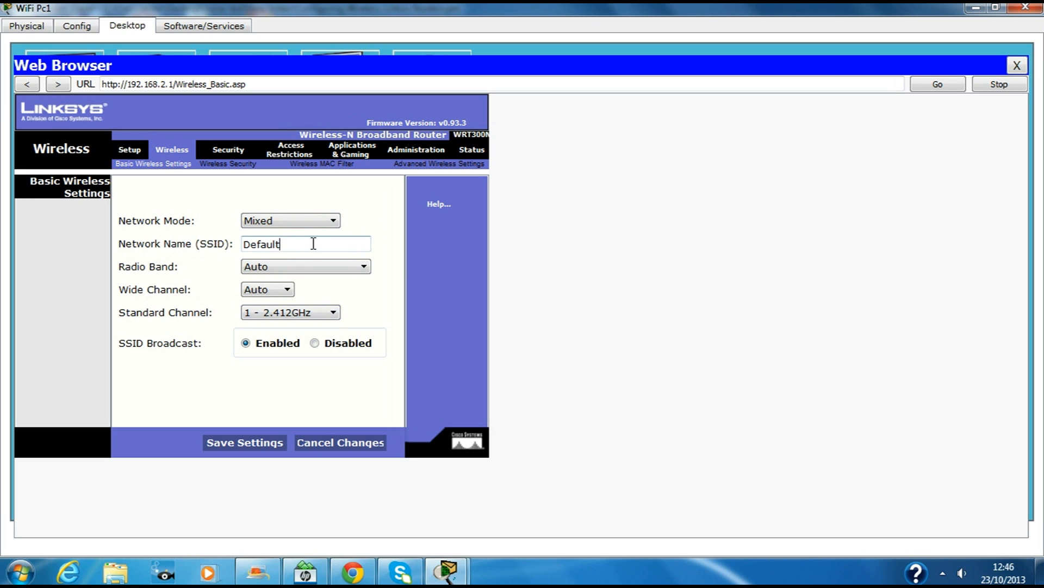
{"action": "left_click_drag", "start_coordinate": [313, 243], "coordinate": [205, 243]}
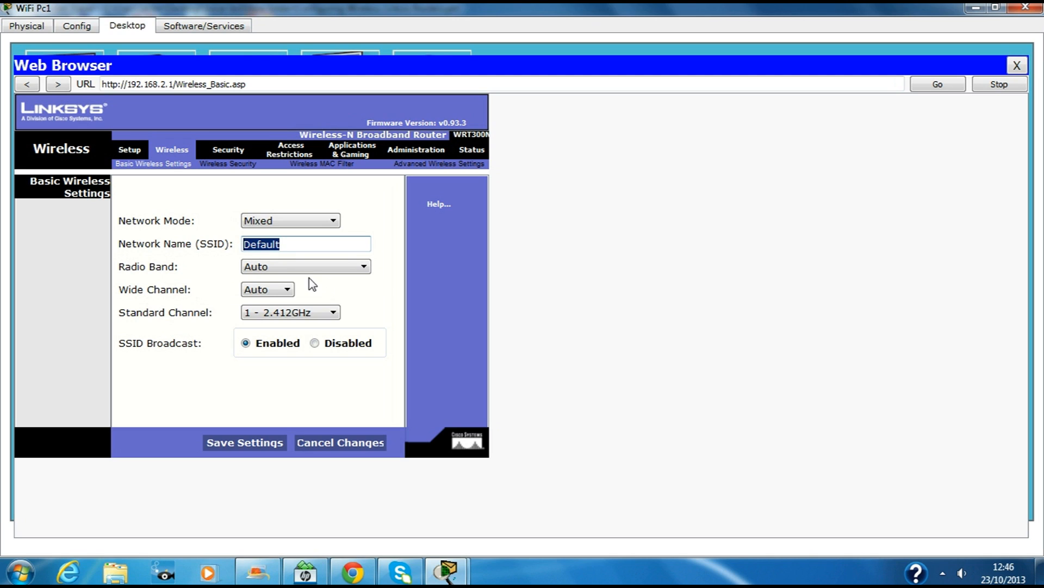
{"action": "left_click_drag", "start_coordinate": [349, 244], "coordinate": [187, 252]}
{"action": "left_click", "coordinate": [996, 7]}
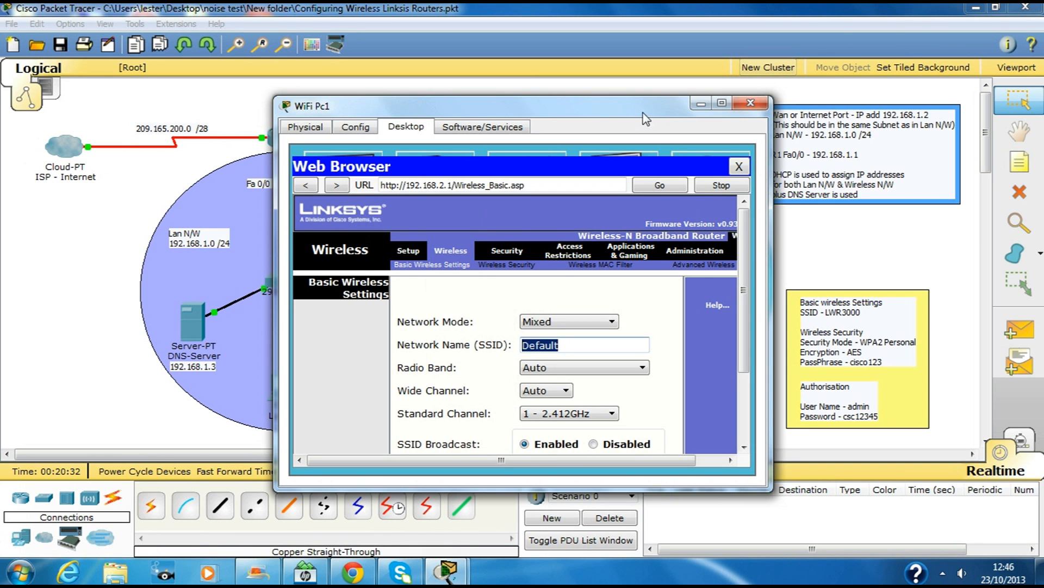
Step: Set the Network Name (SSID) to LWR3000, keep Radio Band on Auto, and save
{"action": "left_click_drag", "start_coordinate": [643, 113], "coordinate": [563, 110]}
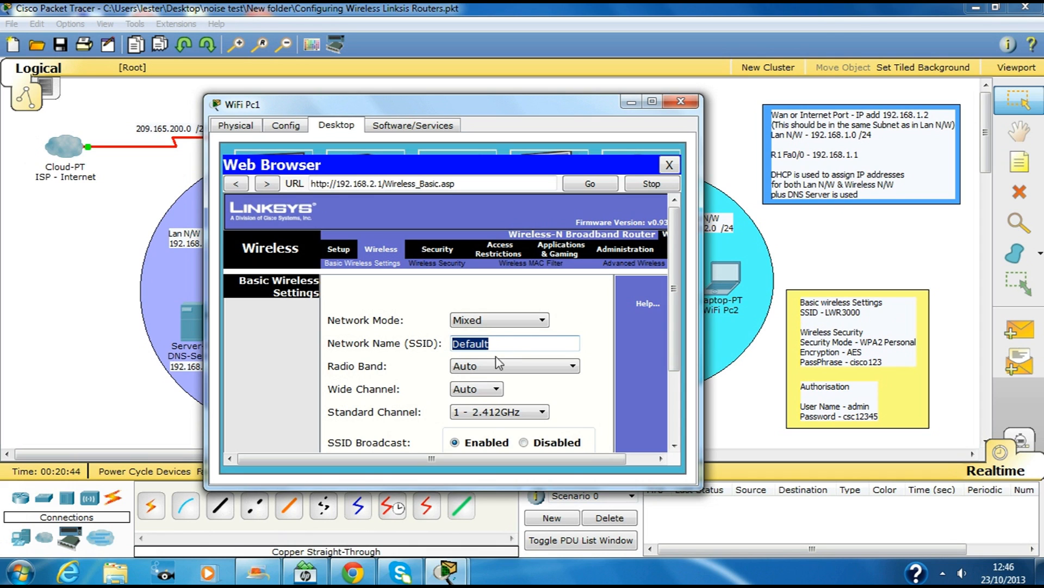
{"action": "type", "text": "LWR3000"}
{"action": "left_click", "coordinate": [546, 367]}
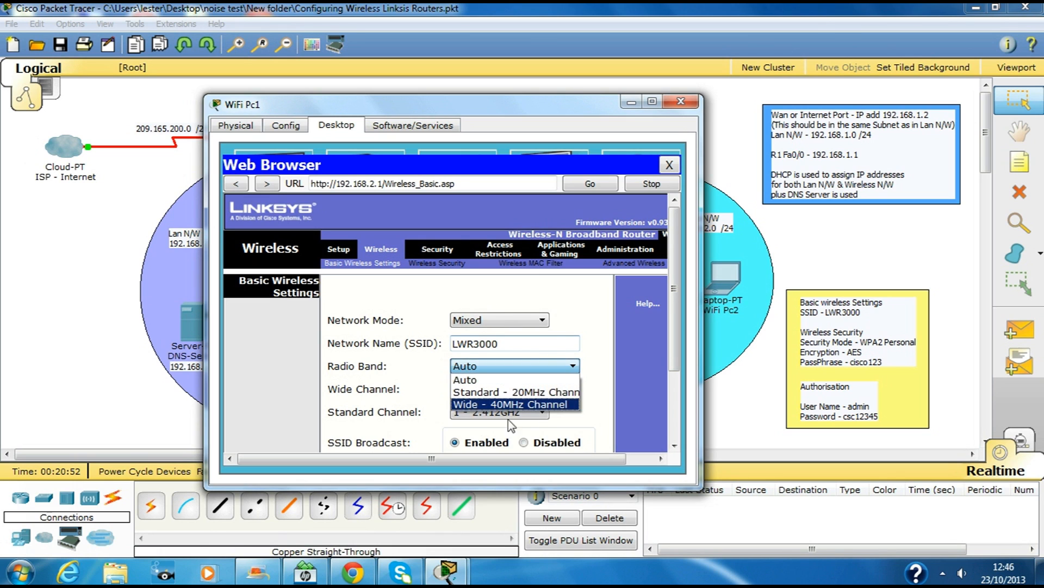
{"action": "left_click", "coordinate": [554, 367]}
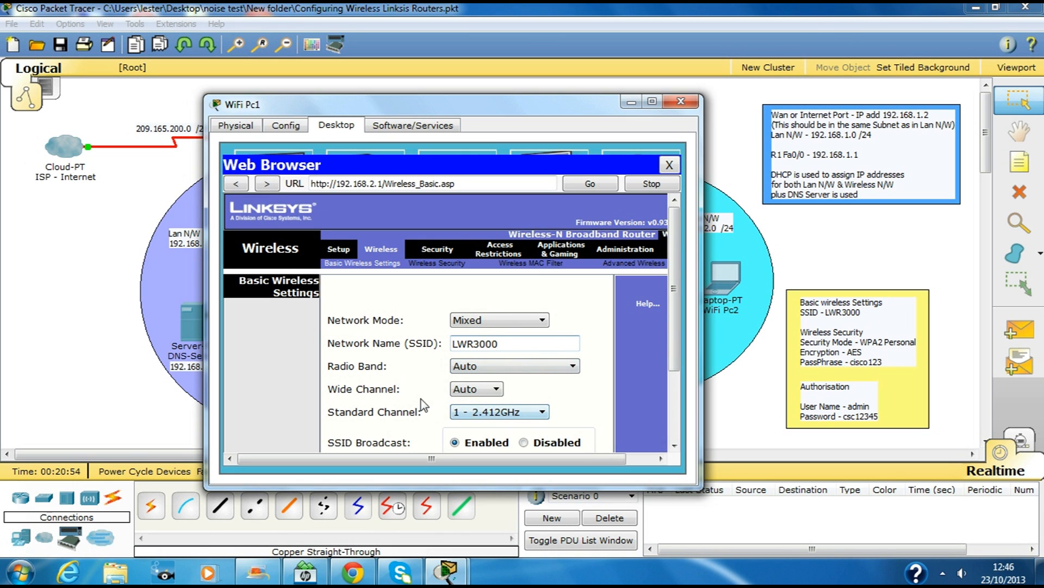
{"action": "left_click_drag", "start_coordinate": [672, 333], "coordinate": [673, 391]}
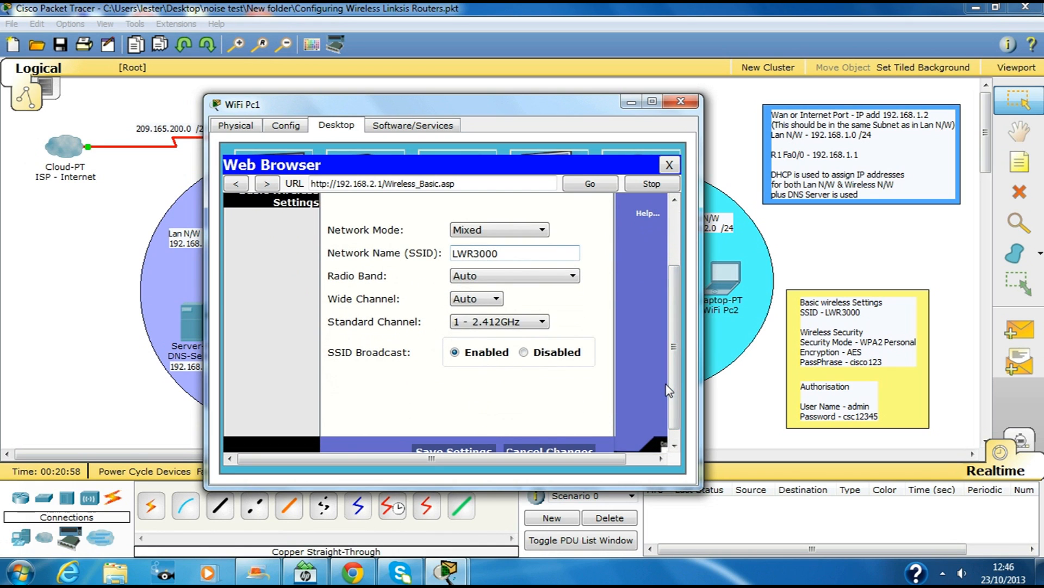
{"action": "left_click_drag", "start_coordinate": [677, 354], "coordinate": [675, 365]}
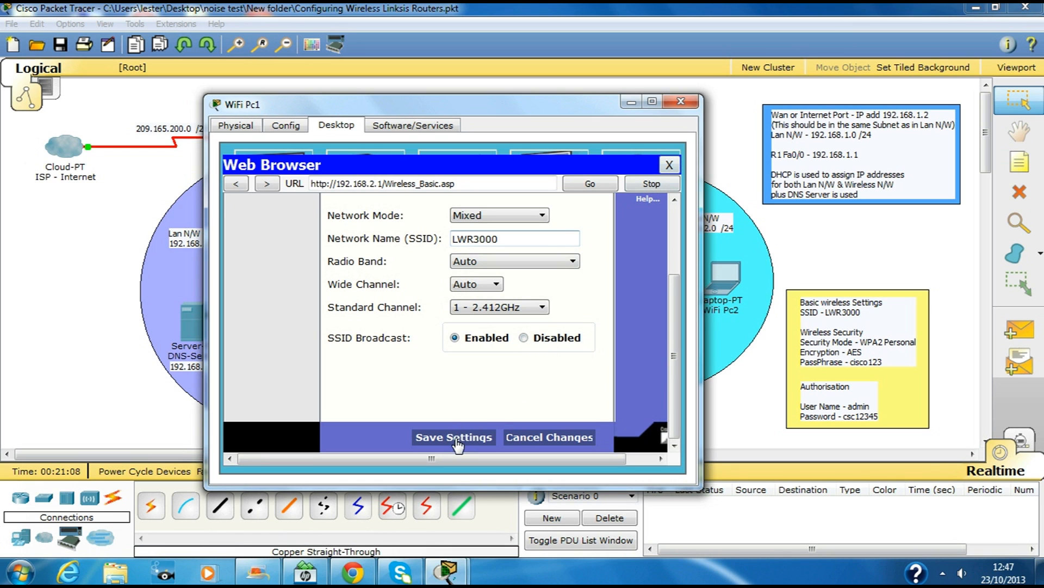
{"action": "left_click_drag", "start_coordinate": [676, 357], "coordinate": [650, 235]}
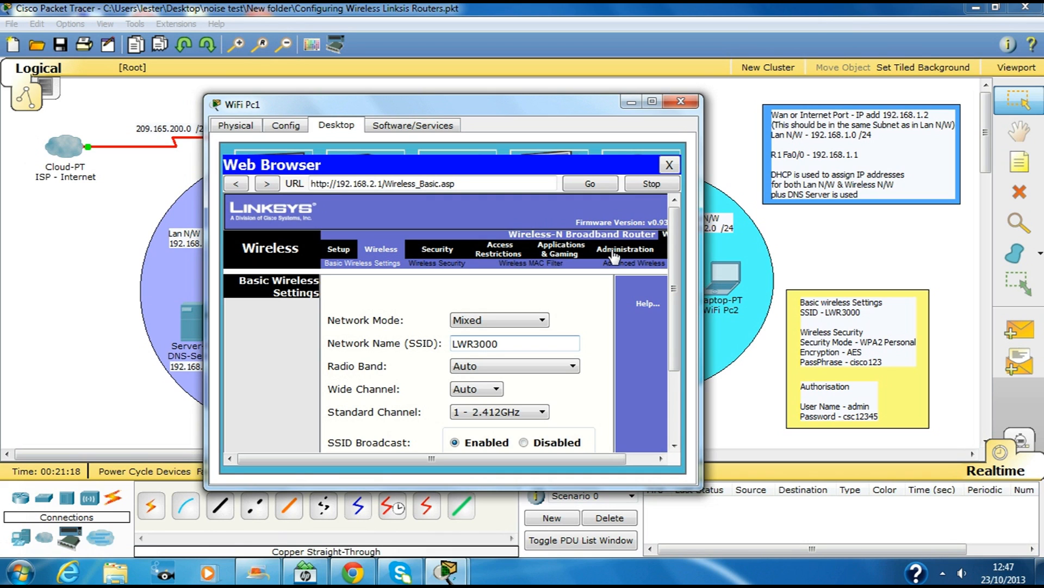
{"action": "left_click_drag", "start_coordinate": [669, 307], "coordinate": [654, 402]}
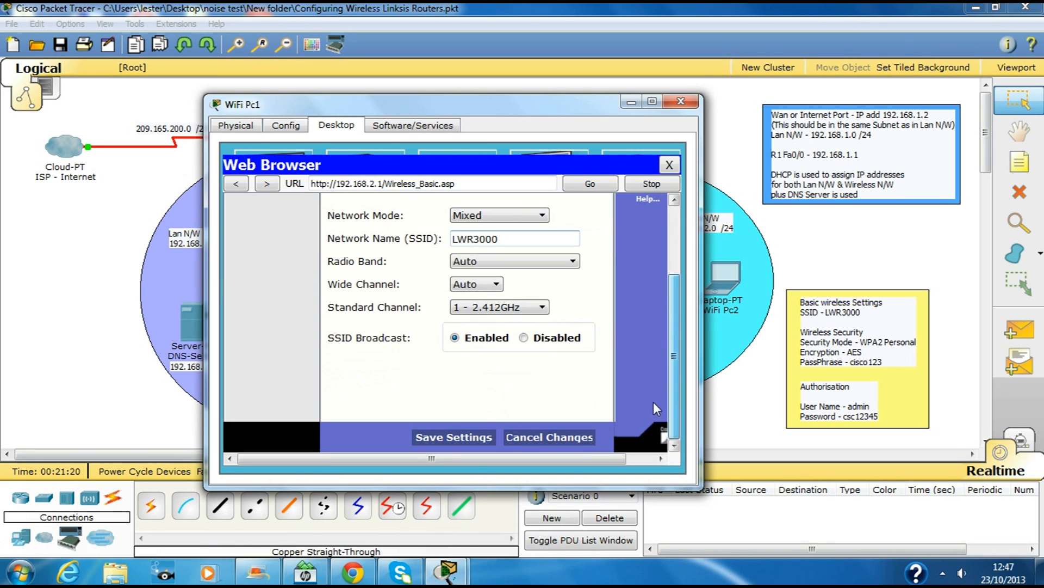
{"action": "left_click", "coordinate": [474, 438]}
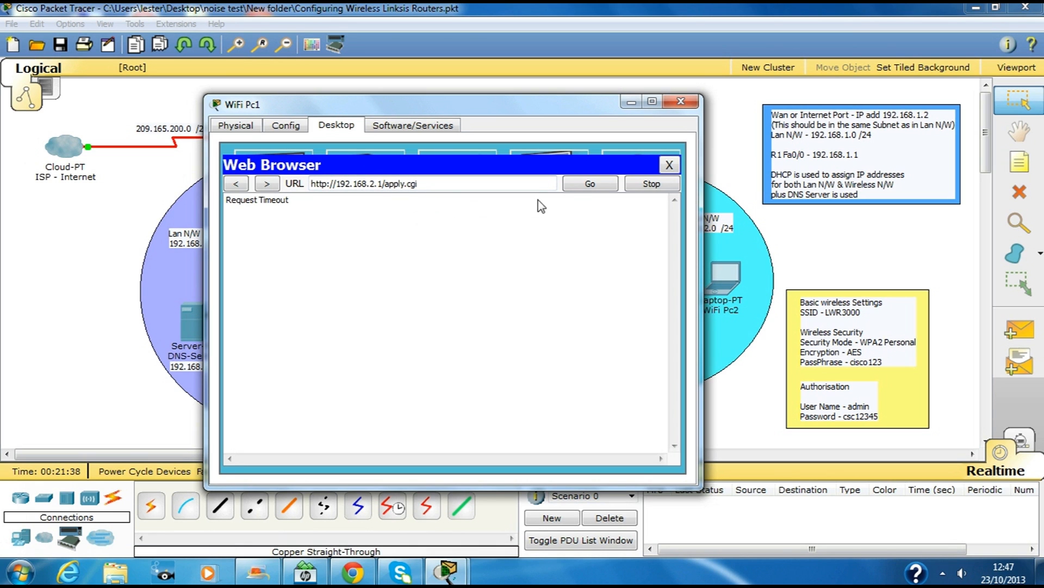
Step: Retry the timed-out router page, then close the web browser
{"action": "left_click", "coordinate": [592, 185]}
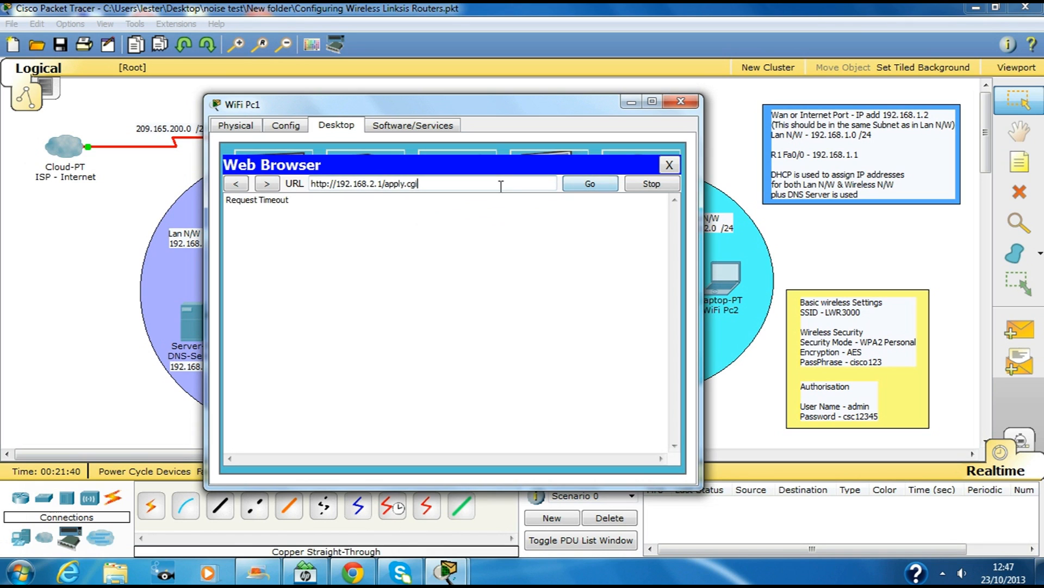
{"action": "key", "text": "BackSpace"}
{"action": "key", "text": "BackSpace"}
{"action": "key", "text": "BackSpace"}
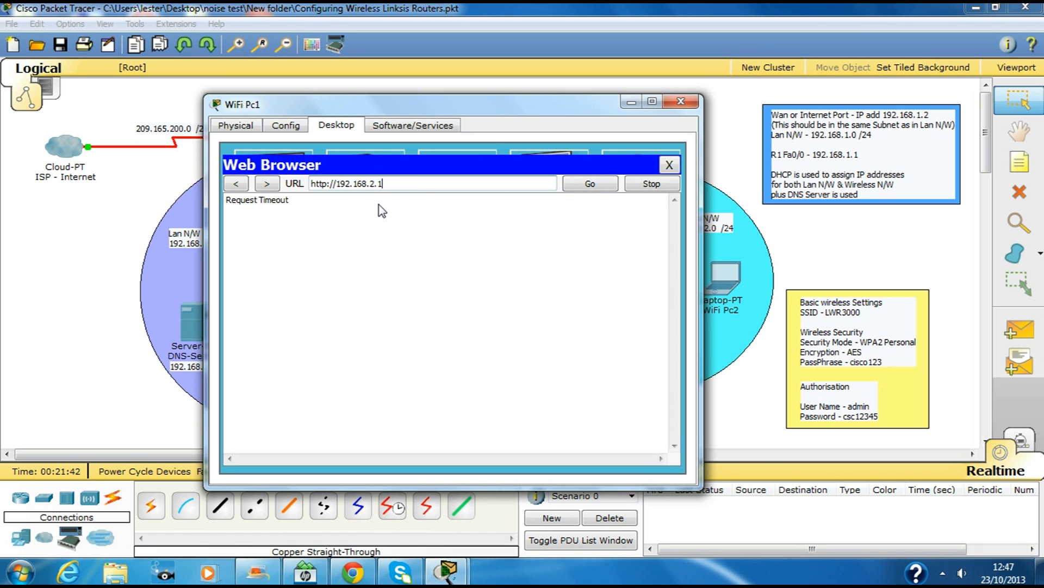
{"action": "left_click", "coordinate": [592, 185]}
{"action": "left_click", "coordinate": [672, 166]}
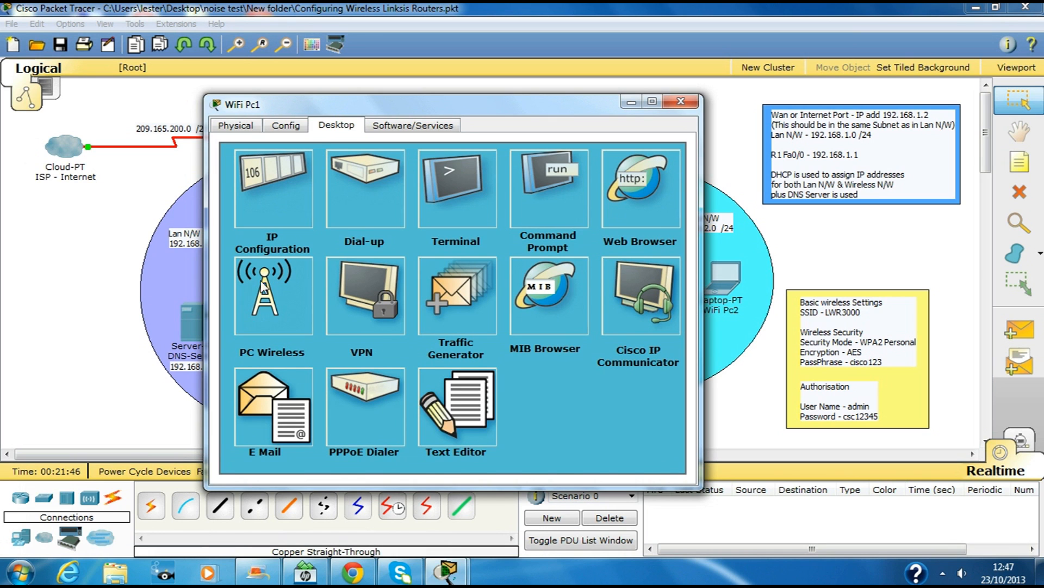
Step: Refresh PC Wireless networks, connect WiFi Pc1 to LWR3000, then open the web browser
{"action": "left_click", "coordinate": [265, 284]}
{"action": "left_click", "coordinate": [374, 246]}
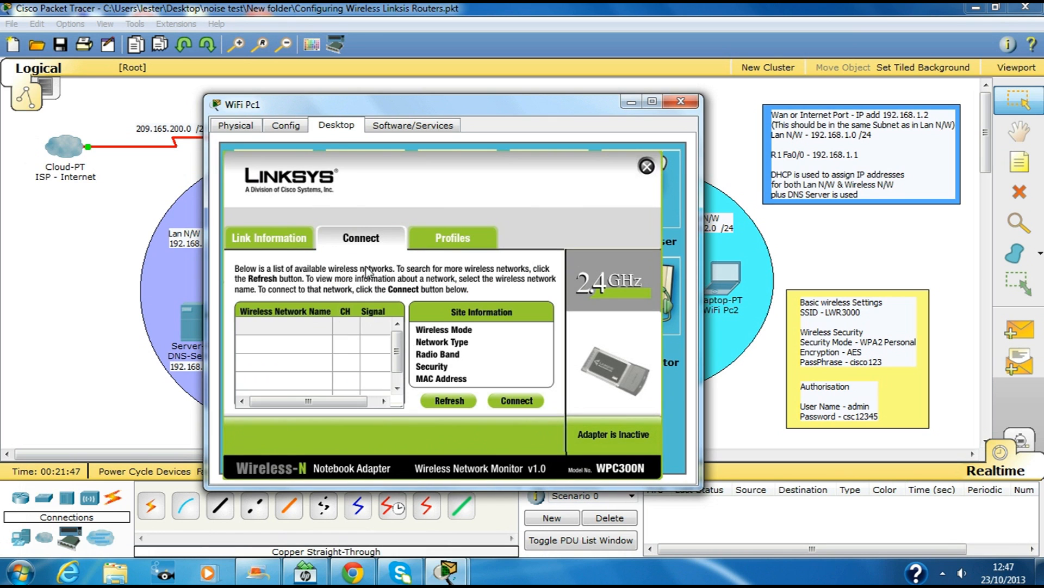
{"action": "left_click", "coordinate": [312, 362]}
{"action": "left_click", "coordinate": [328, 345]}
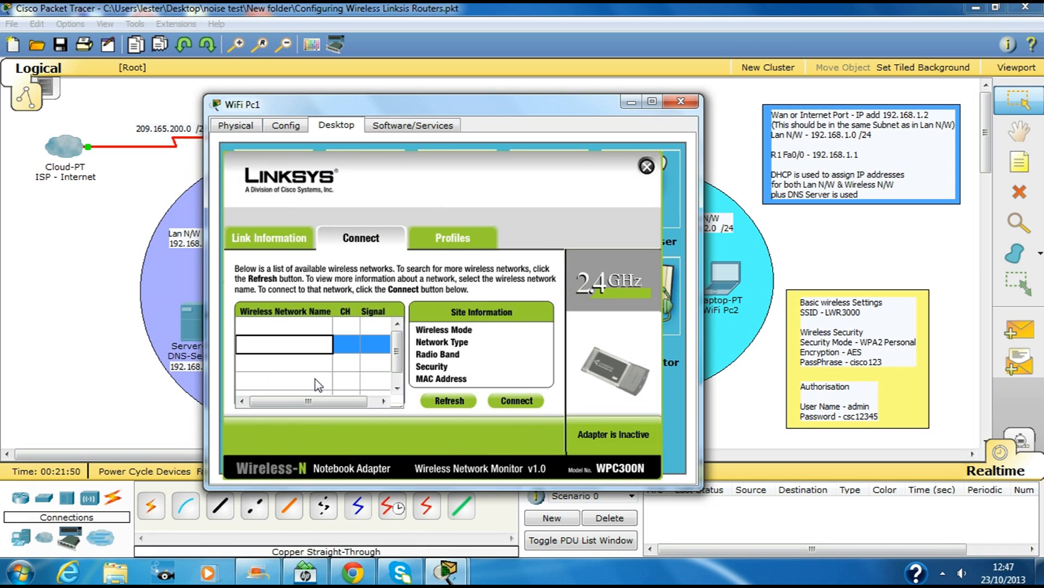
{"action": "left_click", "coordinate": [294, 328]}
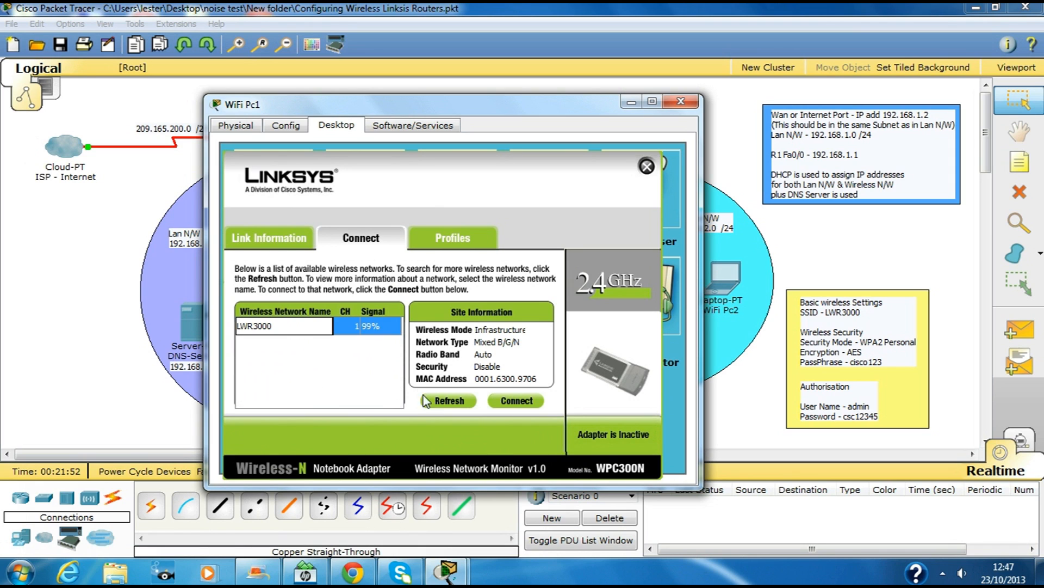
{"action": "left_click", "coordinate": [502, 400]}
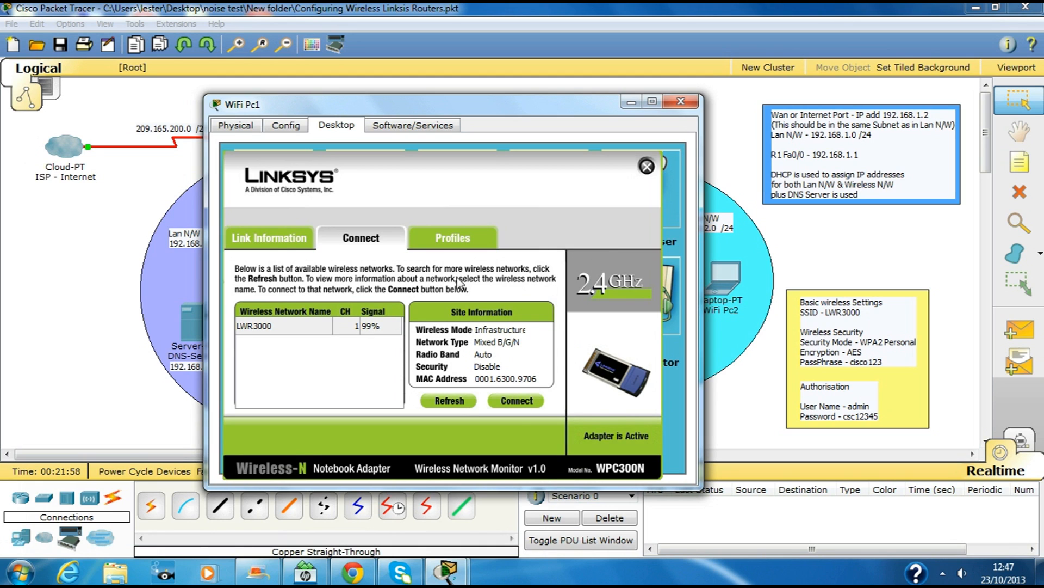
{"action": "left_click", "coordinate": [263, 245]}
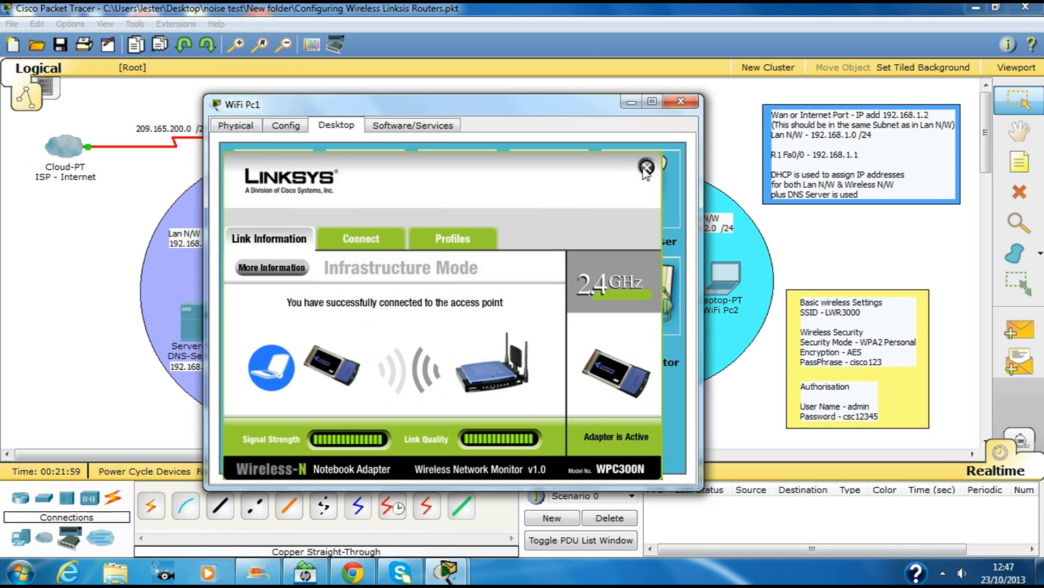
{"action": "left_click", "coordinate": [647, 166]}
{"action": "left_click", "coordinate": [642, 185]}
{"action": "left_click", "coordinate": [485, 182]}
Step: Load 192.168.2.1 in WiFi Pc1's browser and sign in as admin with the router password
{"action": "type", "text": "192.168."}
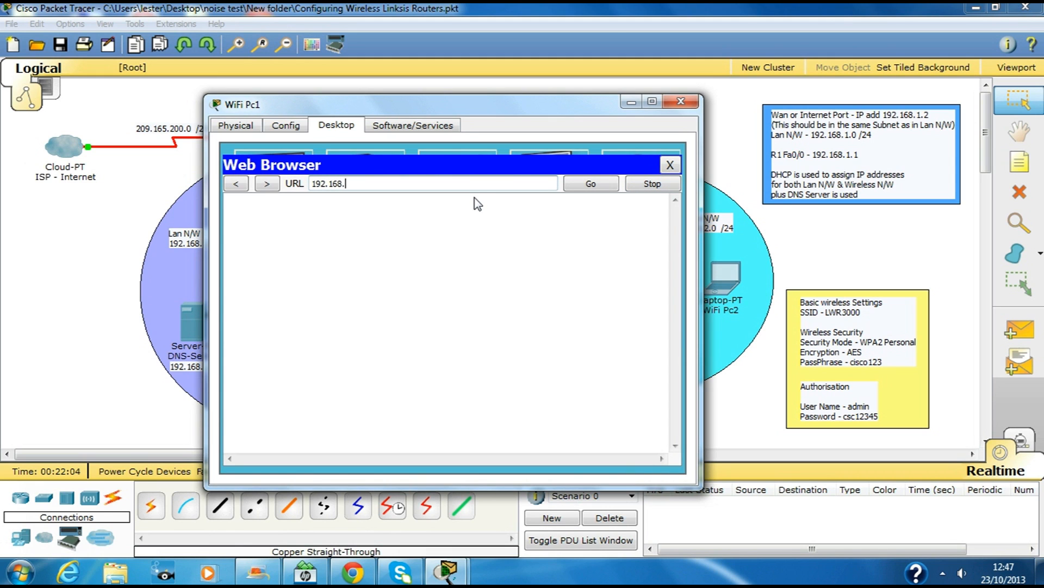
{"action": "type", "text": "2.1"}
{"action": "key", "text": "Return"}
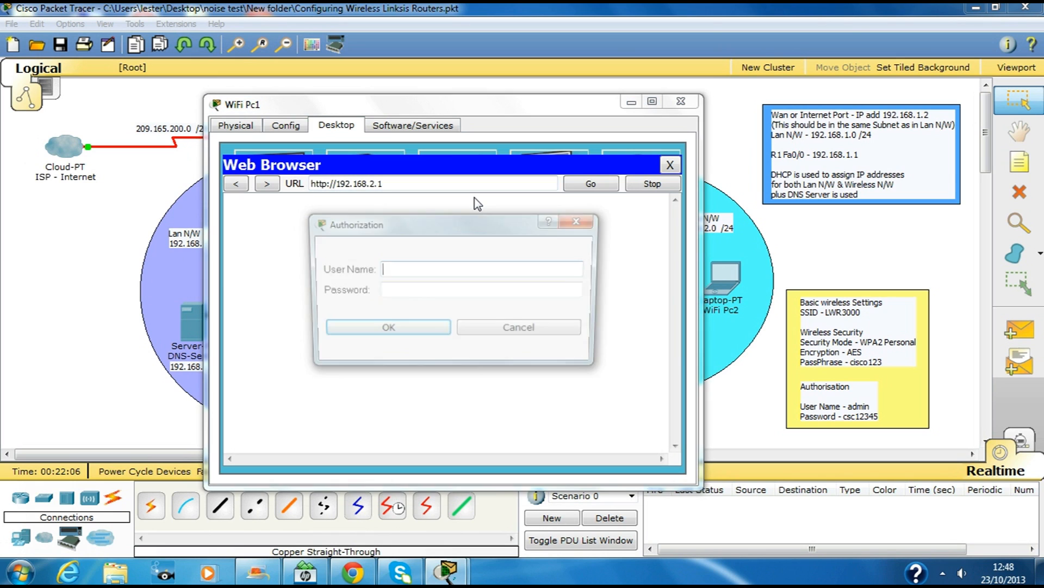
{"action": "type", "text": "admin"}
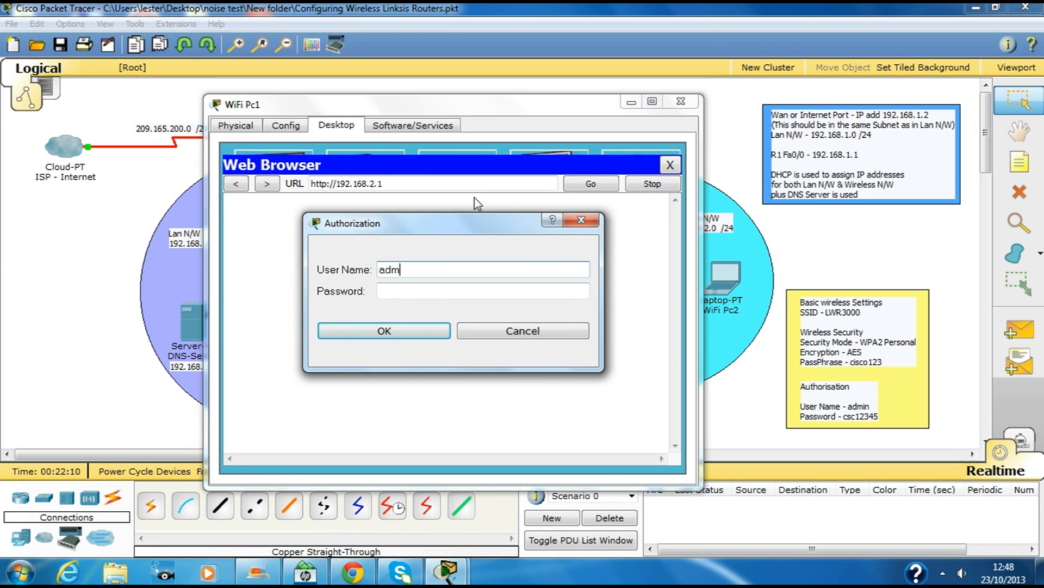
{"action": "key", "text": "Tab"}
{"action": "type", "text": "csc"}
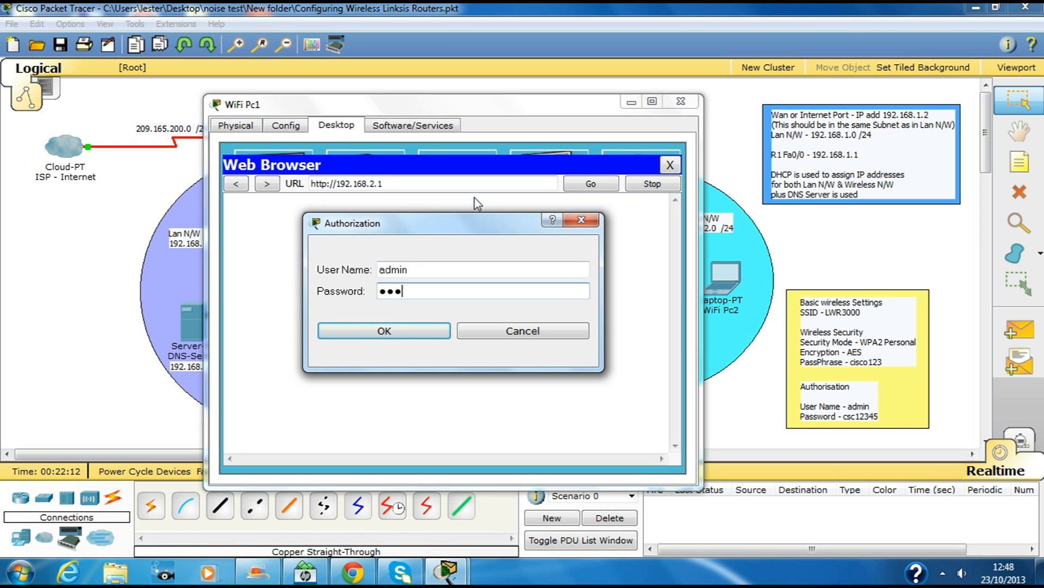
{"action": "key", "text": "BackSpace"}
{"action": "type", "text": "c12"}
{"action": "key", "text": "Return"}
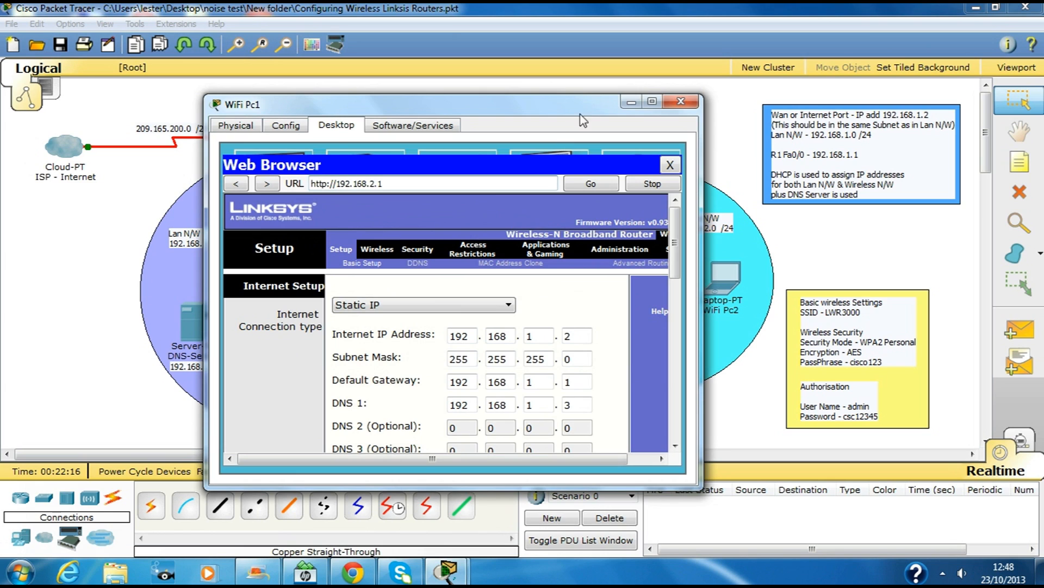
Step: Open Wireless > Wireless Security and choose WPA2 Personal as the security mode
{"action": "left_click", "coordinate": [653, 103]}
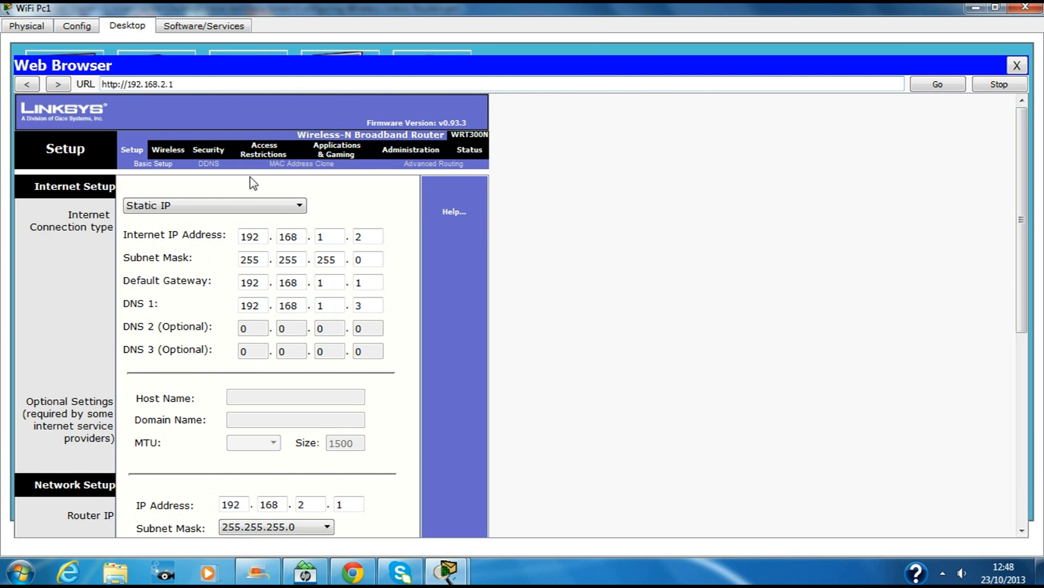
{"action": "left_click", "coordinate": [168, 152]}
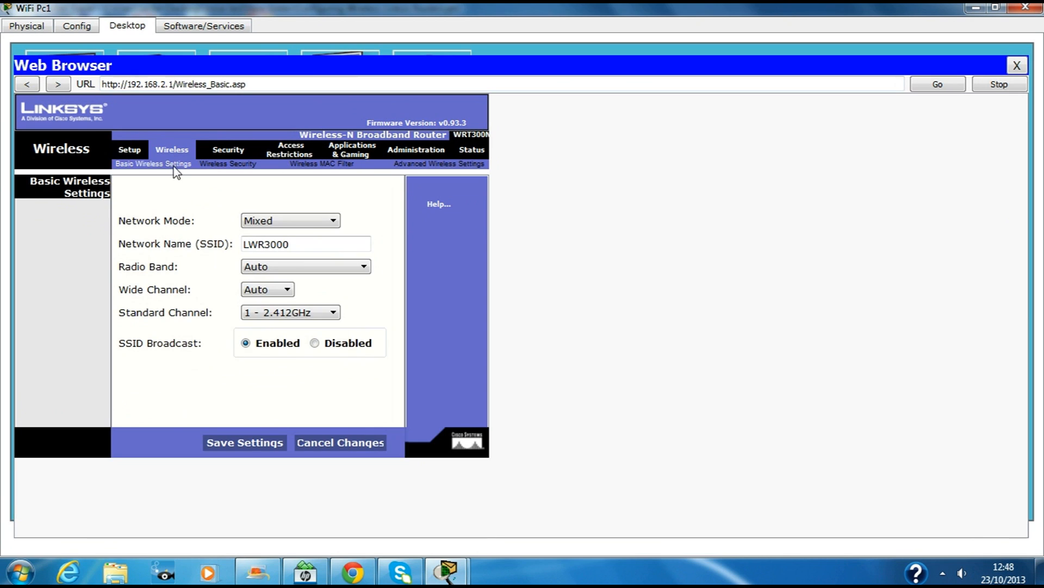
{"action": "left_click", "coordinate": [217, 166]}
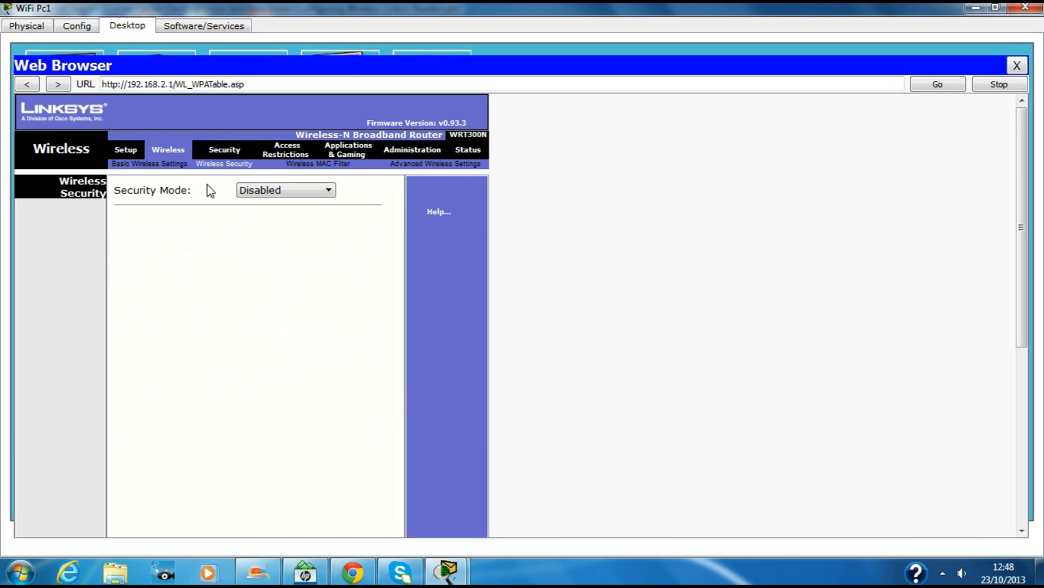
{"action": "left_click", "coordinate": [329, 190]}
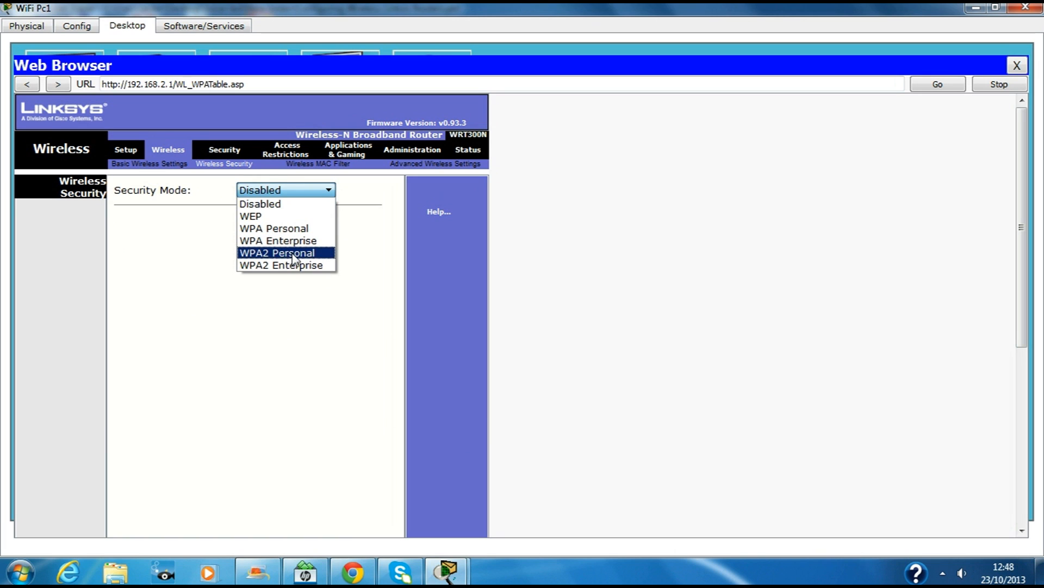
{"action": "left_click", "coordinate": [293, 253]}
{"action": "left_click", "coordinate": [327, 190]}
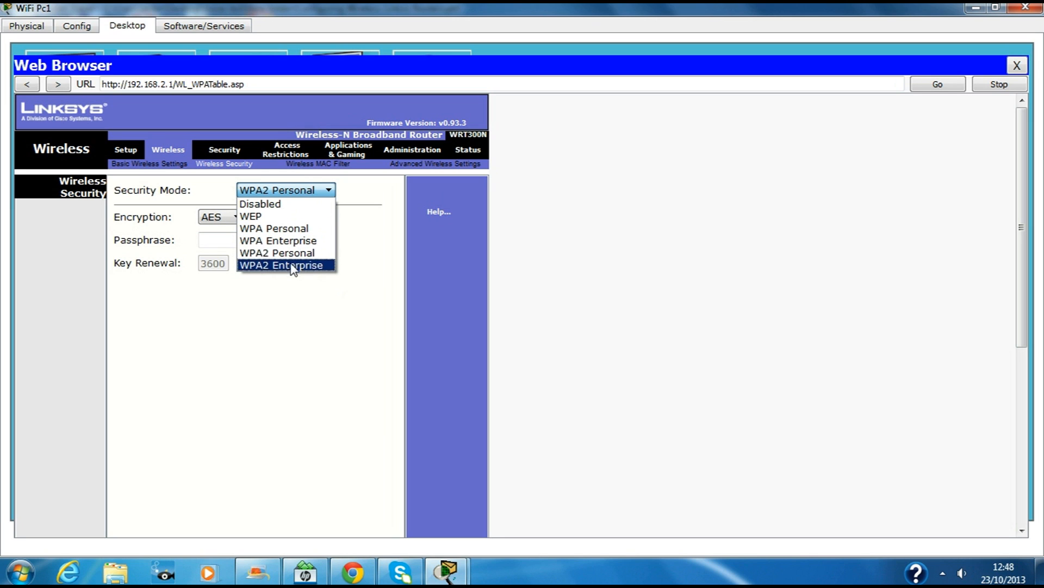
{"action": "left_click", "coordinate": [294, 267]}
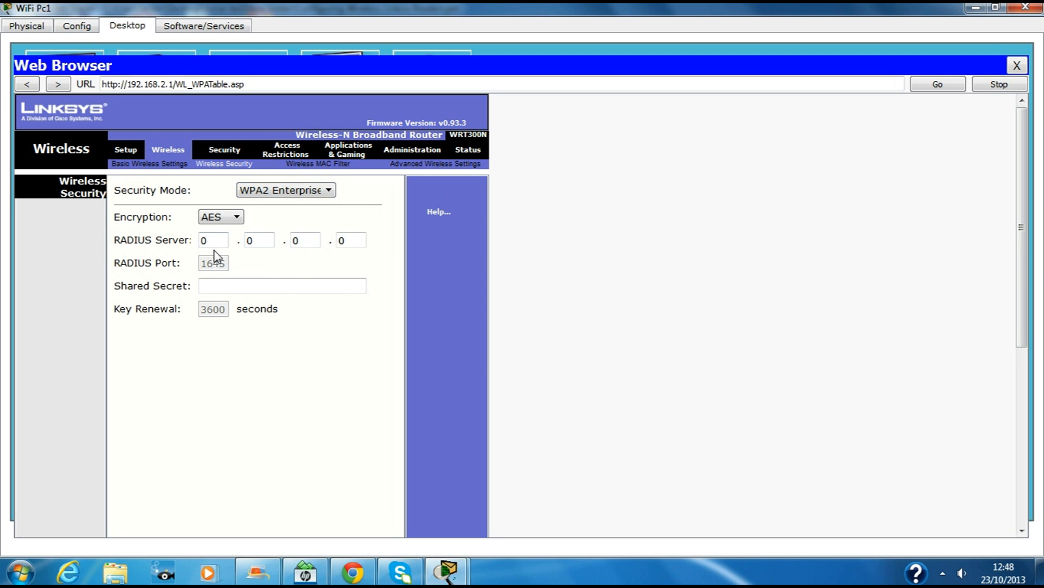
{"action": "left_click", "coordinate": [322, 198]}
{"action": "left_click", "coordinate": [287, 254]}
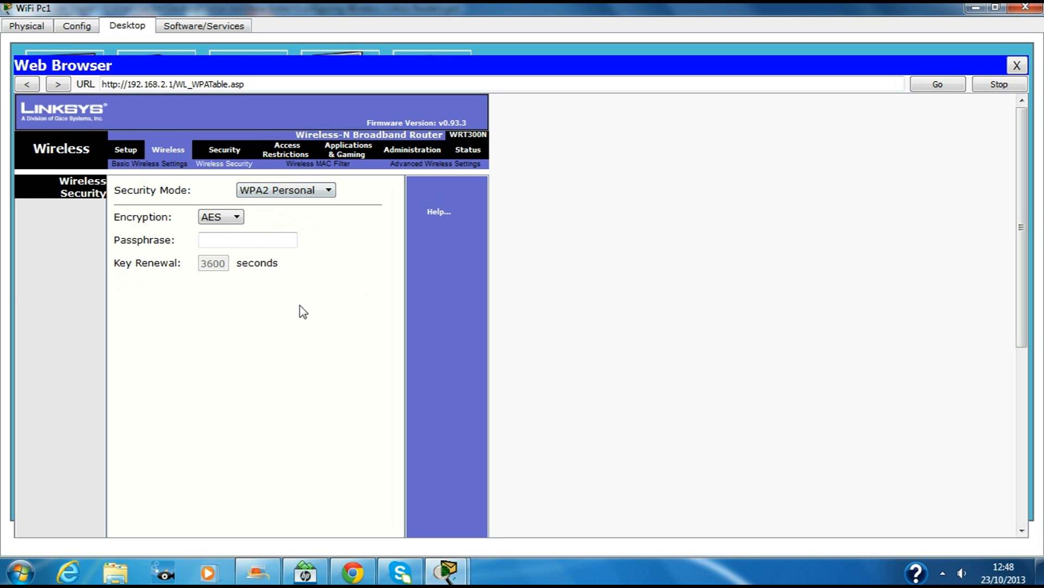
Step: Enter the WPA2 passphrase and save the wireless security settings
{"action": "left_click", "coordinate": [237, 240]}
{"action": "left_click", "coordinate": [1000, 7]}
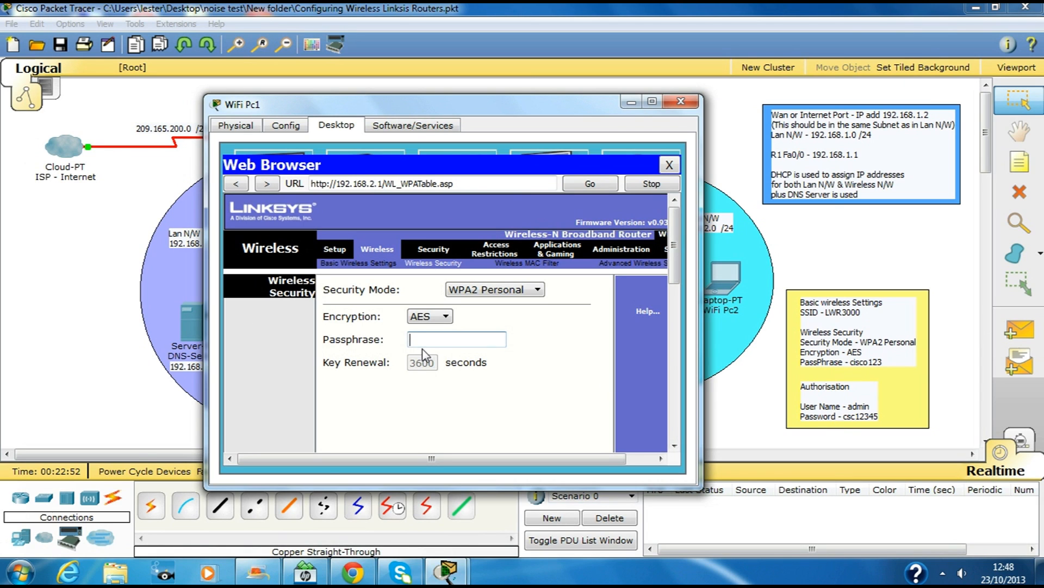
{"action": "type", "text": "cisco123"}
{"action": "left_click", "coordinate": [652, 101]}
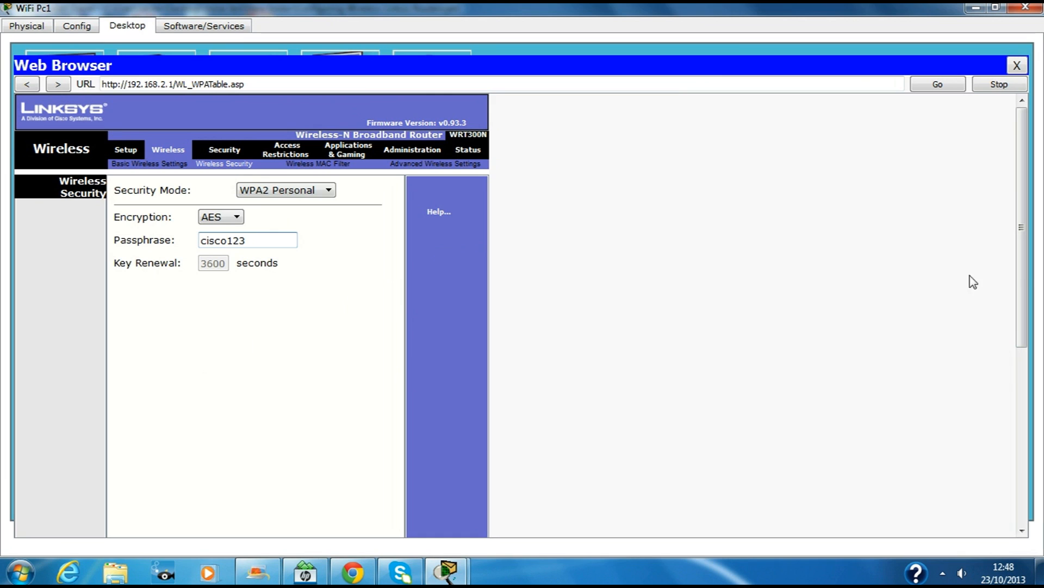
{"action": "scroll", "coordinate": [1026, 259], "scroll_direction": "down", "scroll_amount": 5}
{"action": "left_click", "coordinate": [240, 526]}
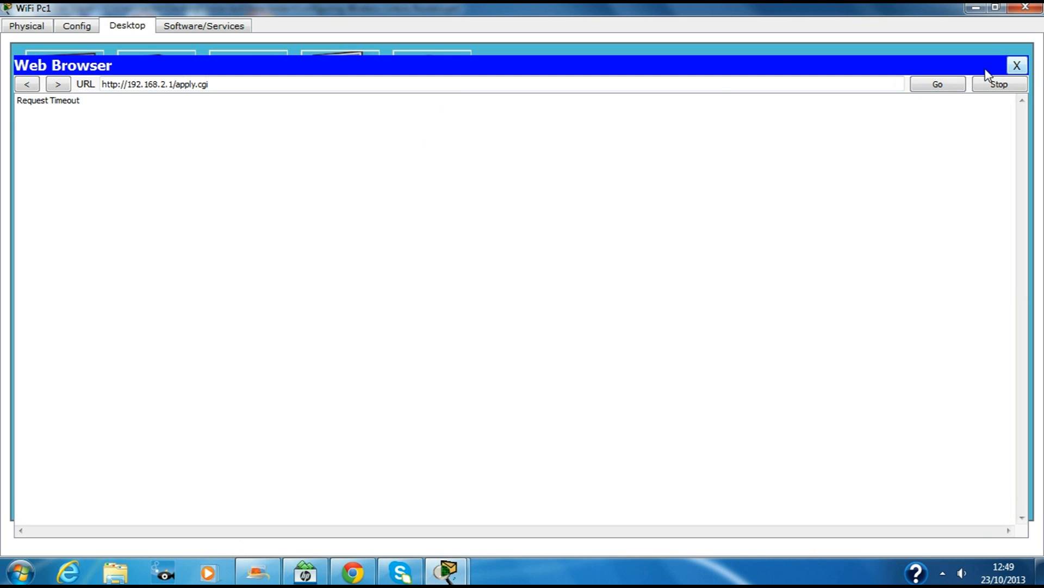
{"action": "left_click", "coordinate": [678, 86]}
{"action": "key", "text": "BackSpace"}
{"action": "key", "text": "BackSpace"}
{"action": "key", "text": "BackSpace"}
{"action": "key", "text": "BackSpace"}
{"action": "key", "text": "BackSpace"}
{"action": "key", "text": "BackSpace"}
{"action": "key", "text": "BackSpace"}
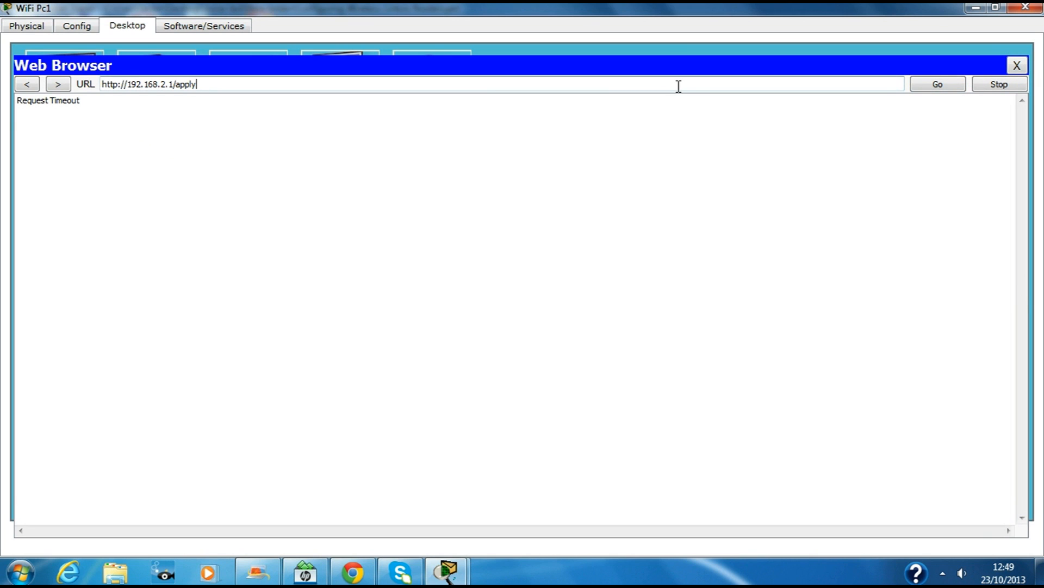
{"action": "key", "text": "BackSpace"}
{"action": "key", "text": "BackSpace"}
{"action": "key", "text": "BackSpace"}
{"action": "left_click", "coordinate": [945, 87]}
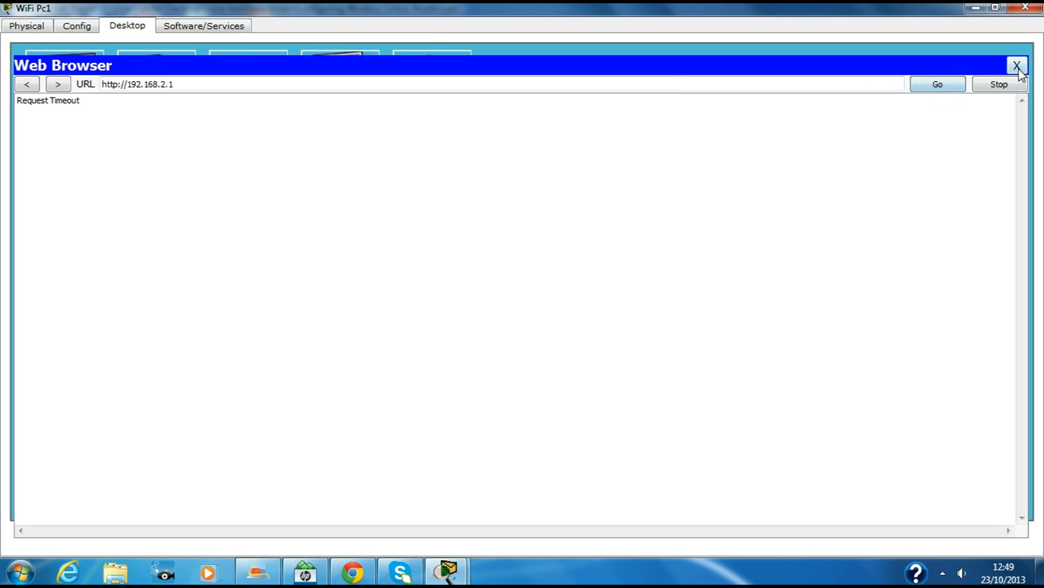
{"action": "left_click", "coordinate": [1017, 65]}
Step: Refresh the network list and reconnect WiFi Pc1 to LWR3000 with the WPA2 pre-shared key
{"action": "left_click", "coordinate": [49, 197]}
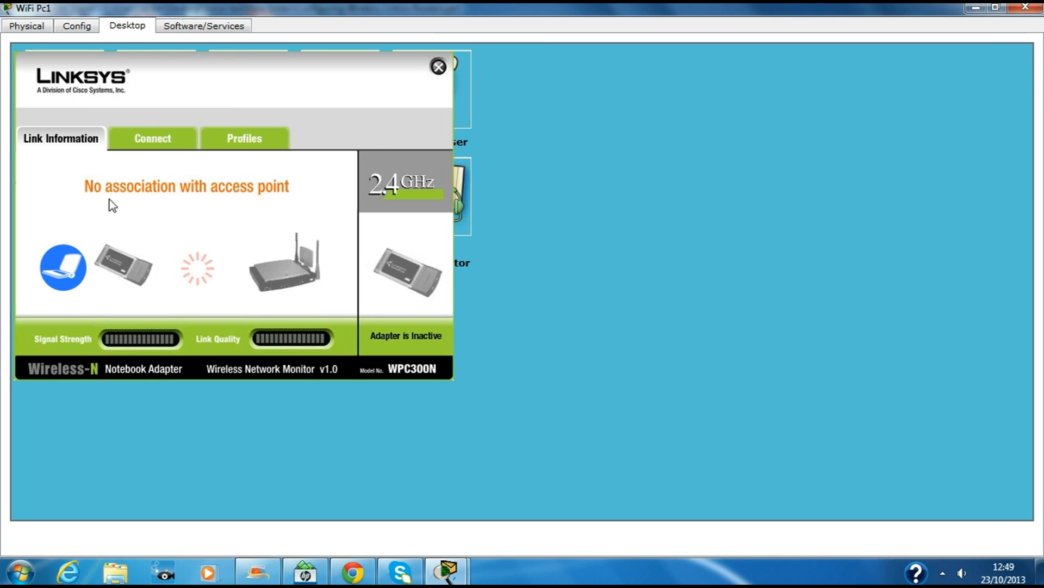
{"action": "left_click", "coordinate": [173, 145]}
{"action": "left_click", "coordinate": [99, 265]}
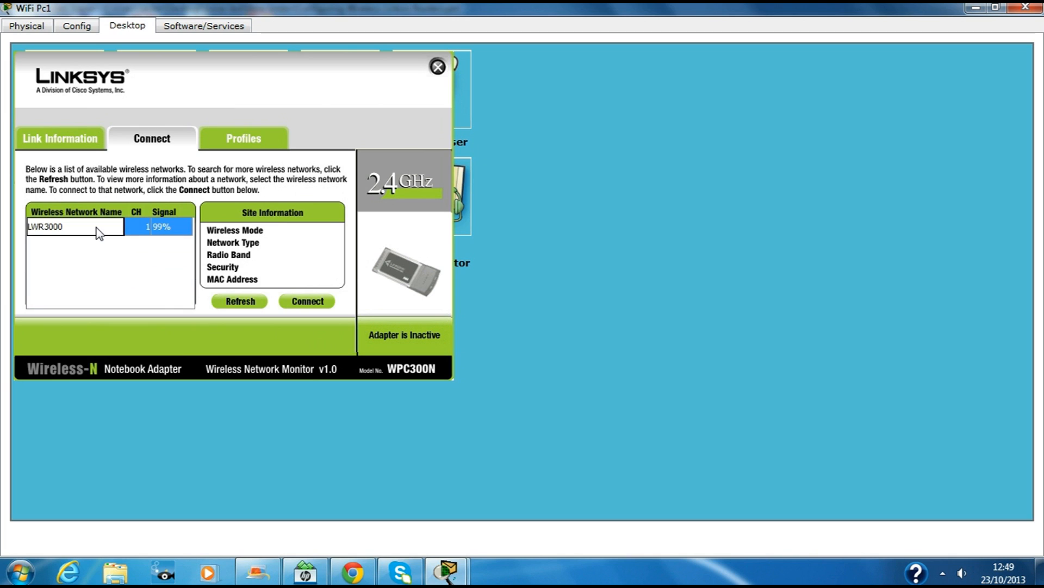
{"action": "left_click", "coordinate": [100, 231]}
{"action": "left_click", "coordinate": [309, 302]}
{"action": "left_click", "coordinate": [128, 235]}
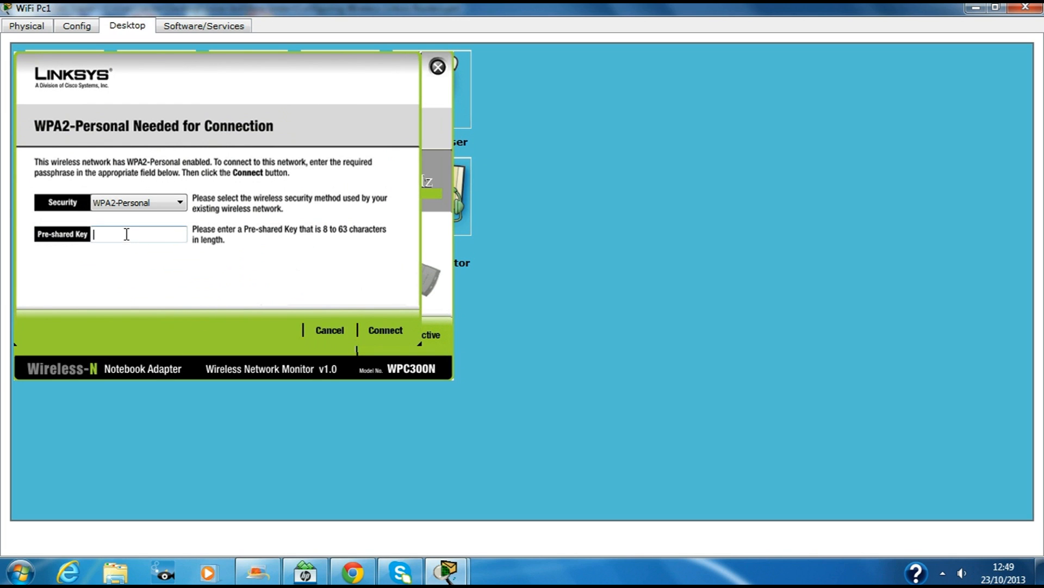
{"action": "type", "text": "cisco123"}
{"action": "left_click", "coordinate": [383, 331]}
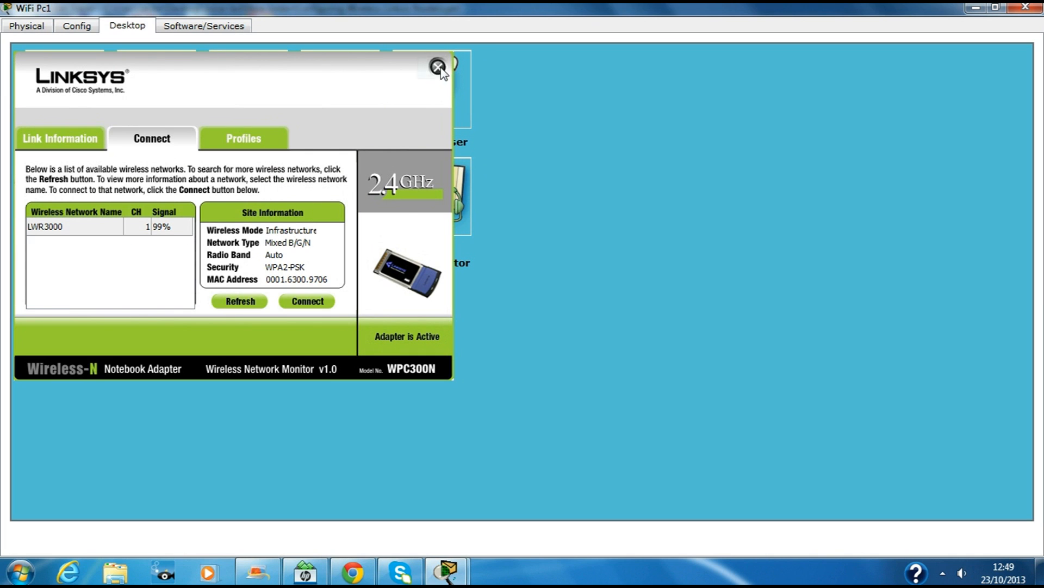
Step: Open the laptop's web browser and begin typing the router's address
{"action": "left_click", "coordinate": [438, 67]}
{"action": "left_click", "coordinate": [423, 81]}
{"action": "left_click", "coordinate": [430, 87]}
{"action": "type", "text": "1"}
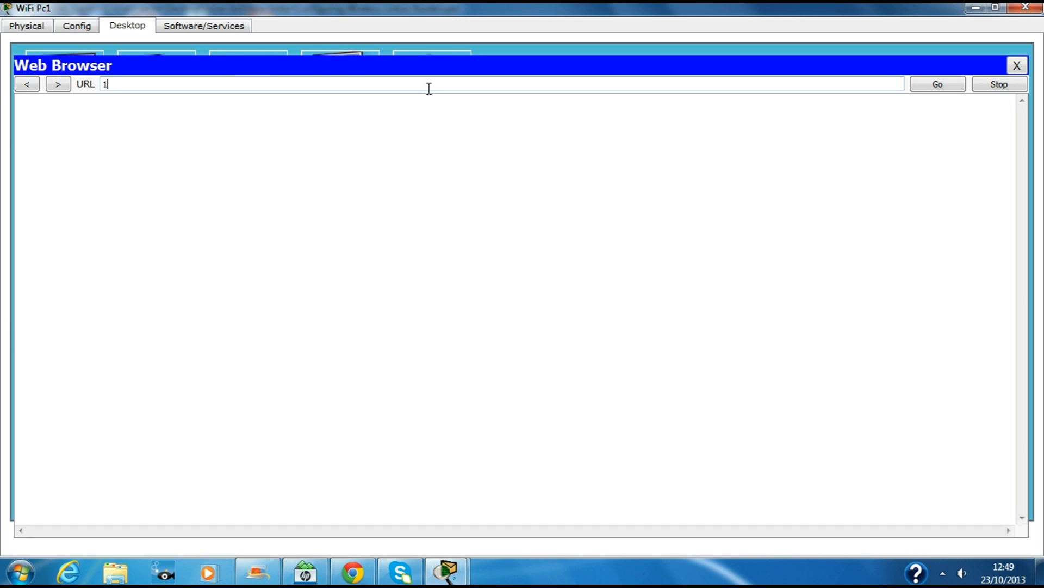
{"action": "type", "text": "92.168.2.1"}
Step: Correct the address to 192.168.2.1 and sign back in as admin
{"action": "key", "text": "Return"}
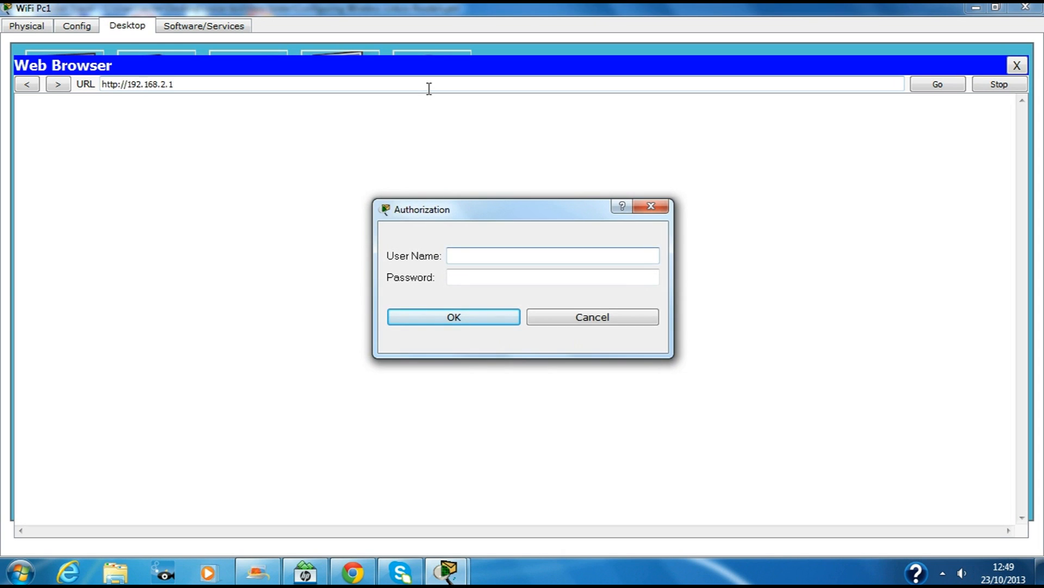
{"action": "type", "text": "admin"}
{"action": "key", "text": "Tab"}
{"action": "type", "text": "admin"}
{"action": "key", "text": "Return"}
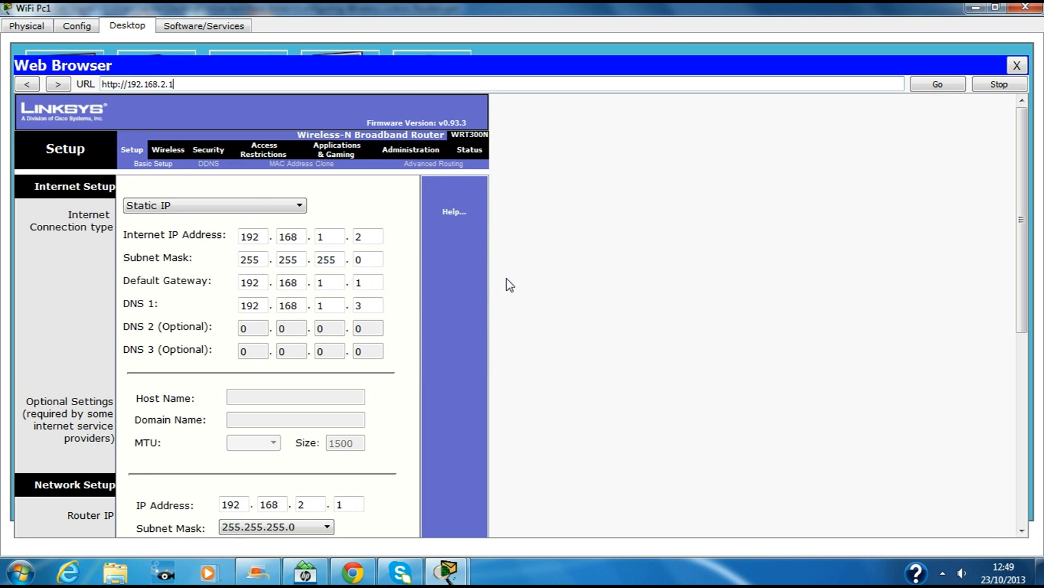
Step: Check Wireless Security shows WPA2 Personal/AES, then open Administration > Management
{"action": "left_click", "coordinate": [170, 149]}
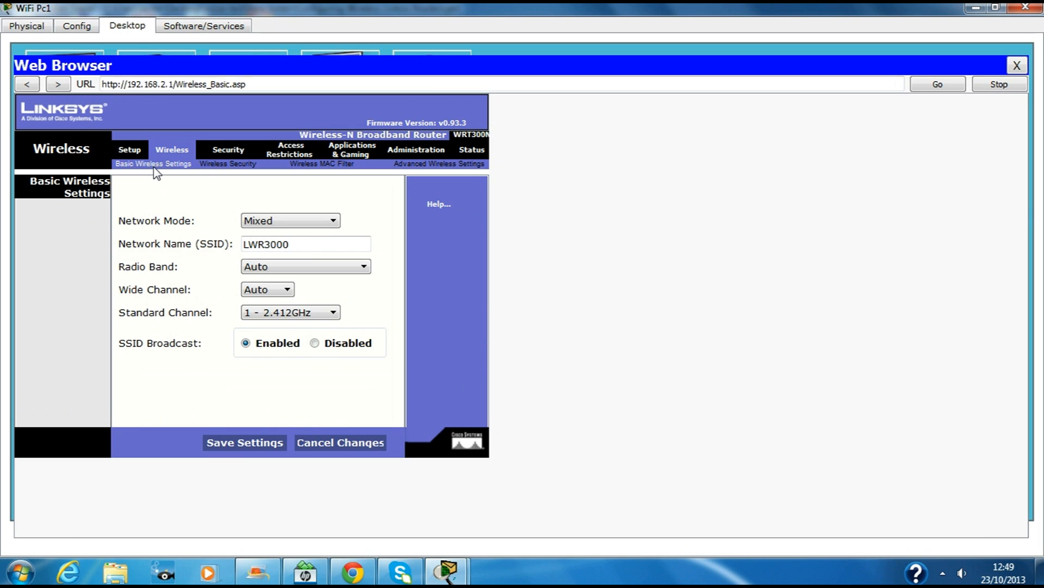
{"action": "left_click", "coordinate": [206, 164]}
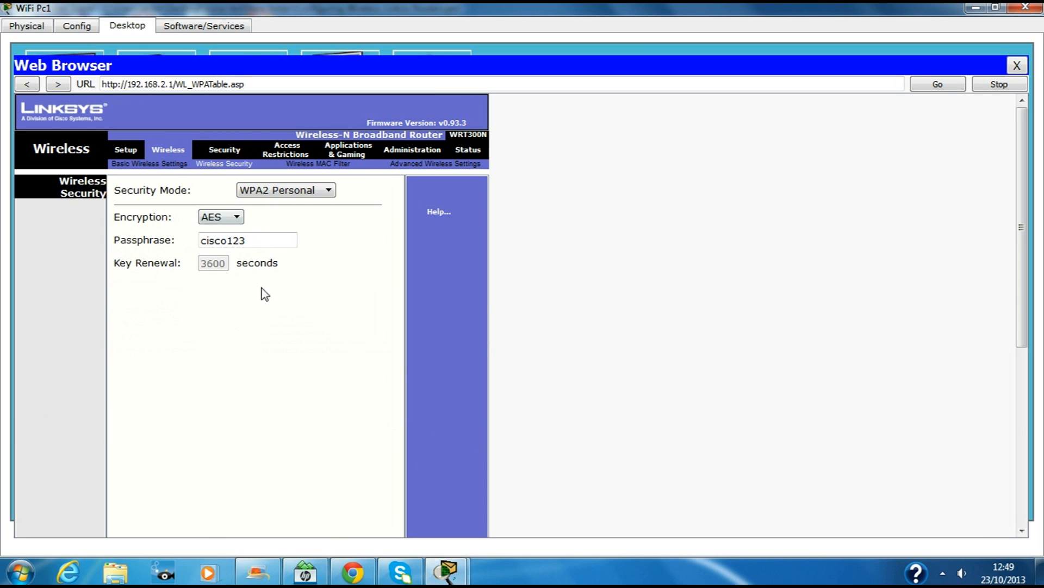
{"action": "left_click", "coordinate": [412, 155]}
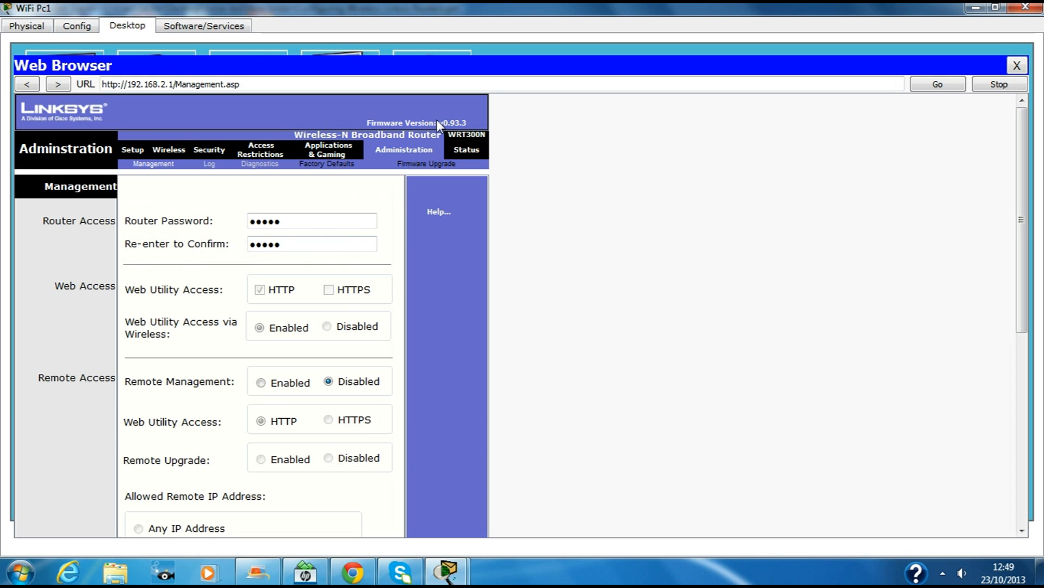
Step: On Basic Wireless Settings, set SSID Broadcast to Disabled
{"action": "left_click_drag", "start_coordinate": [294, 222], "coordinate": [244, 224]}
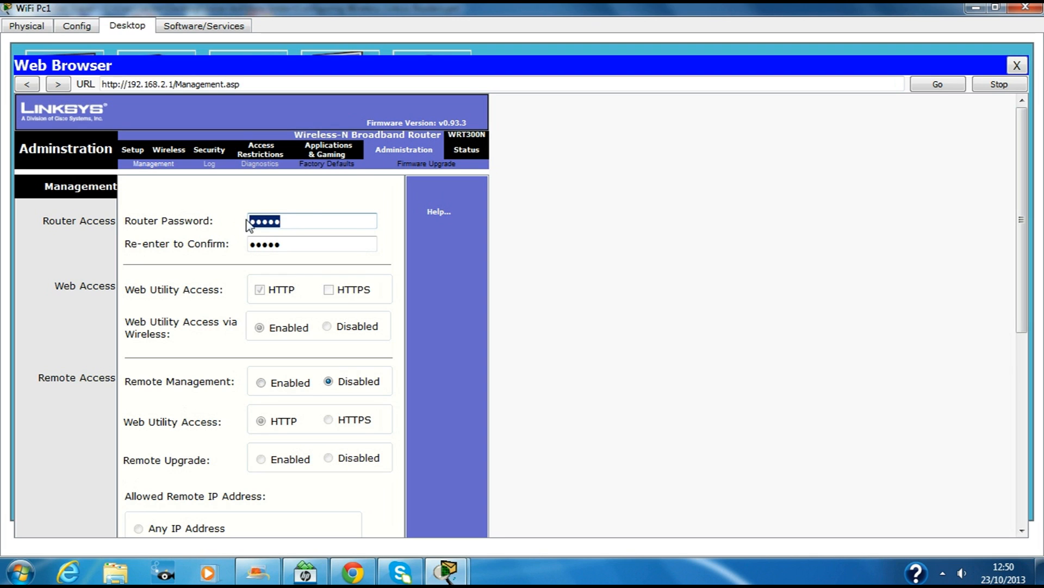
{"action": "left_click", "coordinate": [169, 151]}
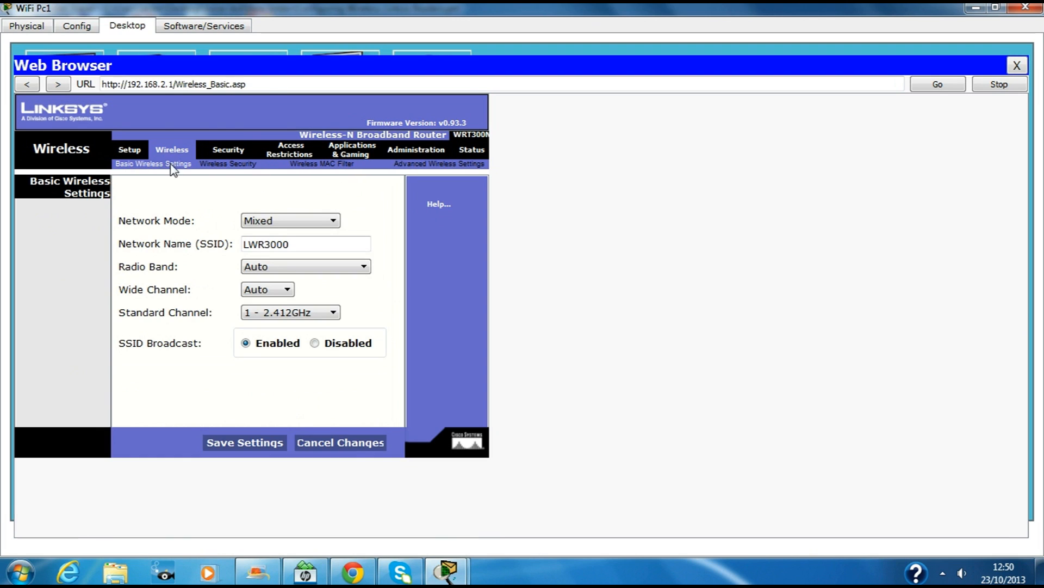
{"action": "double_click", "coordinate": [125, 164]}
{"action": "left_click", "coordinate": [316, 344]}
Step: Save the wireless settings and continue past the success page
{"action": "left_click", "coordinate": [230, 445]}
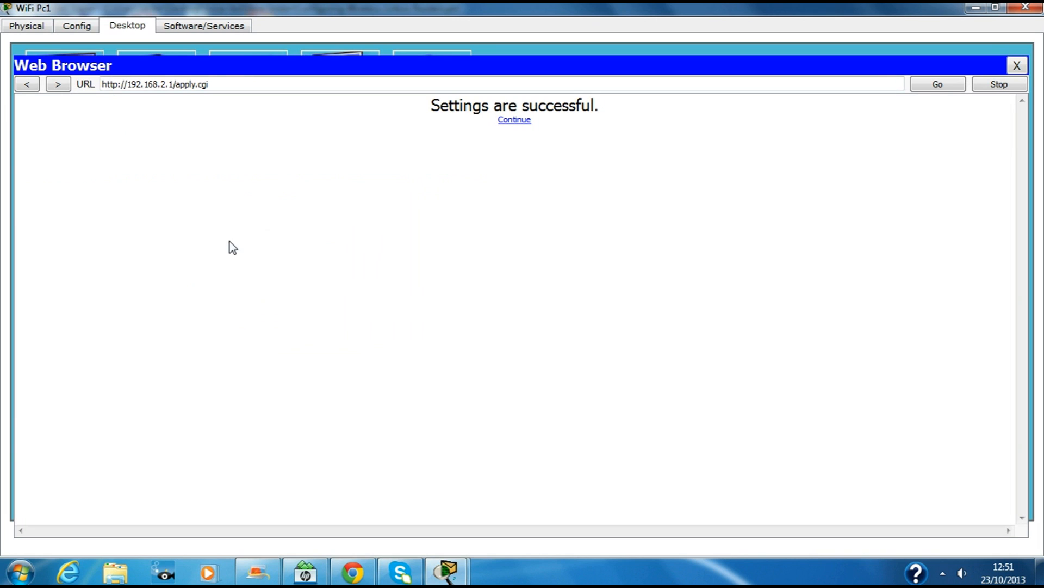
{"action": "left_click", "coordinate": [522, 123]}
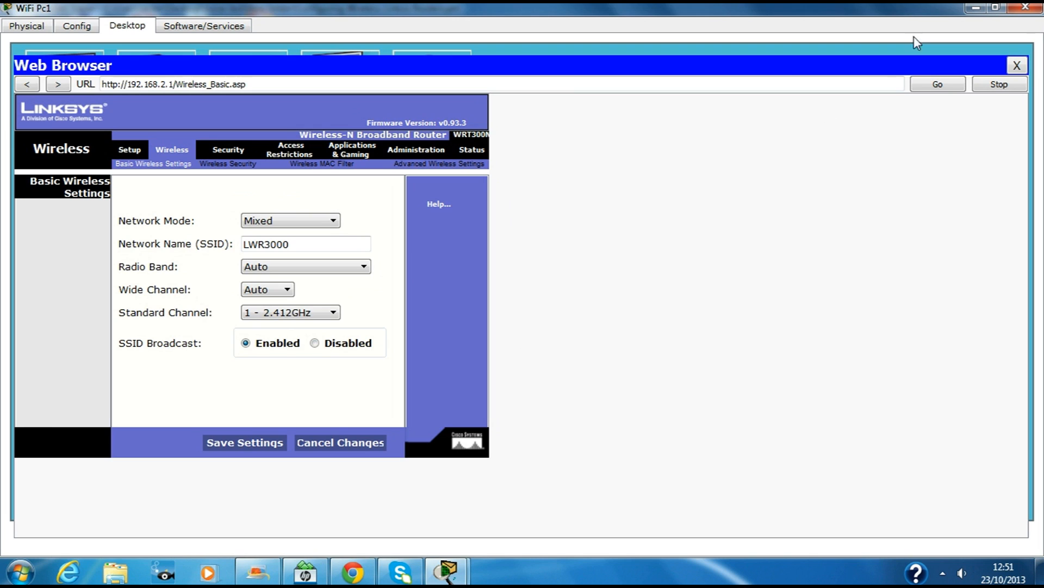
{"action": "left_click", "coordinate": [314, 343]}
{"action": "left_click", "coordinate": [269, 443]}
Step: Open Administration > Management, select the existing router password, and restore down the PC window
{"action": "left_click", "coordinate": [419, 153]}
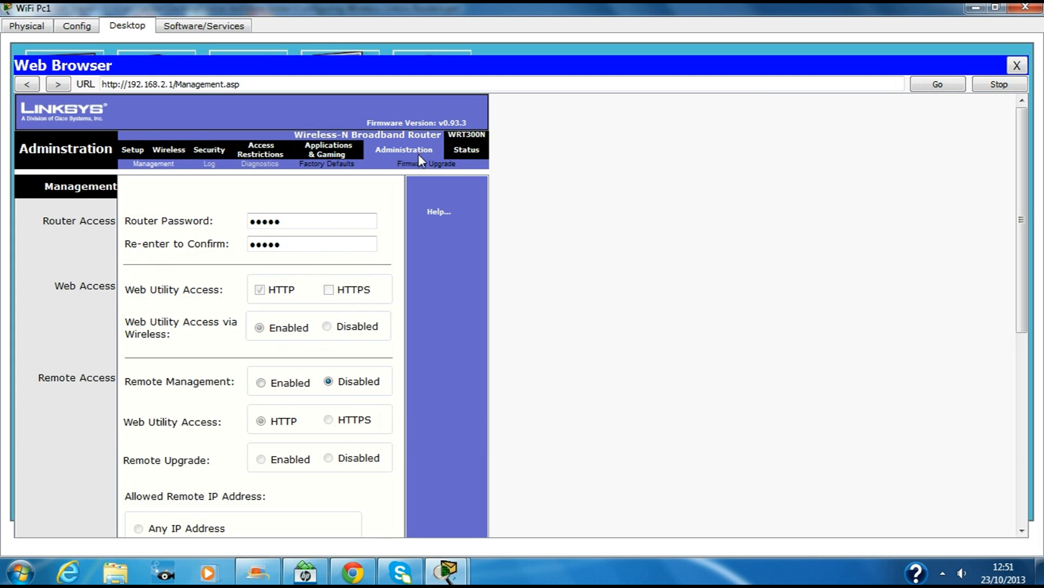
{"action": "left_click", "coordinate": [299, 216]}
{"action": "left_click_drag", "start_coordinate": [284, 220], "coordinate": [229, 221]}
{"action": "left_click", "coordinate": [274, 202]}
{"action": "left_click_drag", "start_coordinate": [304, 222], "coordinate": [231, 225]}
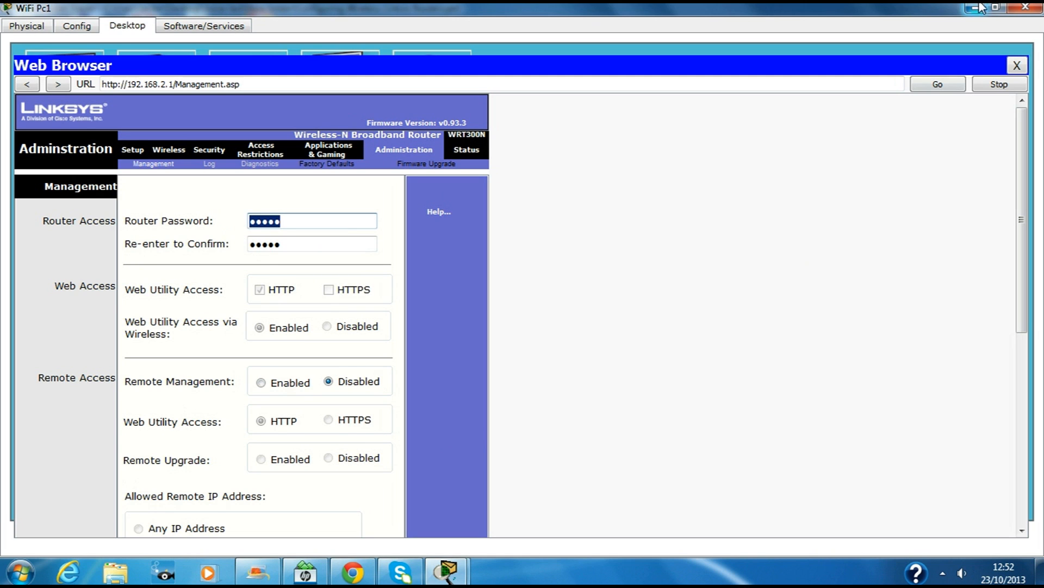
{"action": "left_click", "coordinate": [997, 10]}
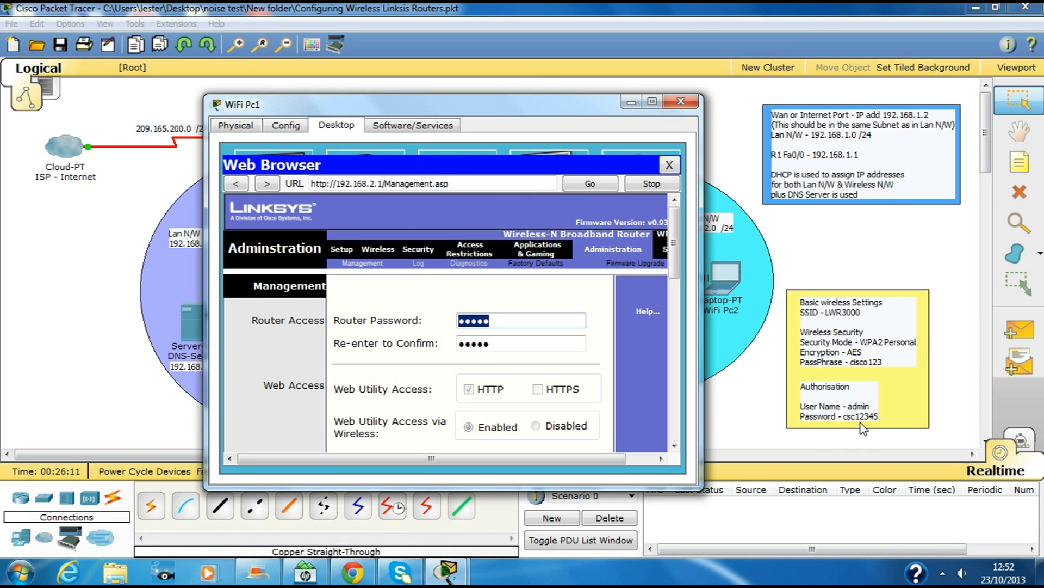
Step: Enter the new router password in Router Password and Re-enter to Confirm, then scroll to Save
{"action": "type", "text": "csc123"}
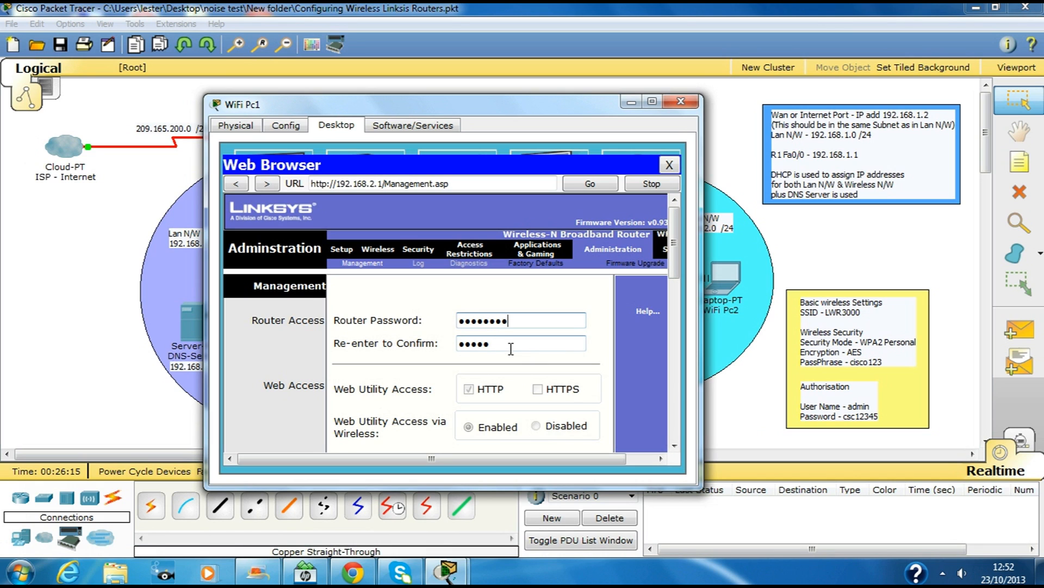
{"action": "key", "text": "Tab"}
{"action": "type", "text": "csc123"}
{"action": "left_click", "coordinate": [652, 101]}
{"action": "left_click_drag", "start_coordinate": [1034, 202], "coordinate": [1034, 271]}
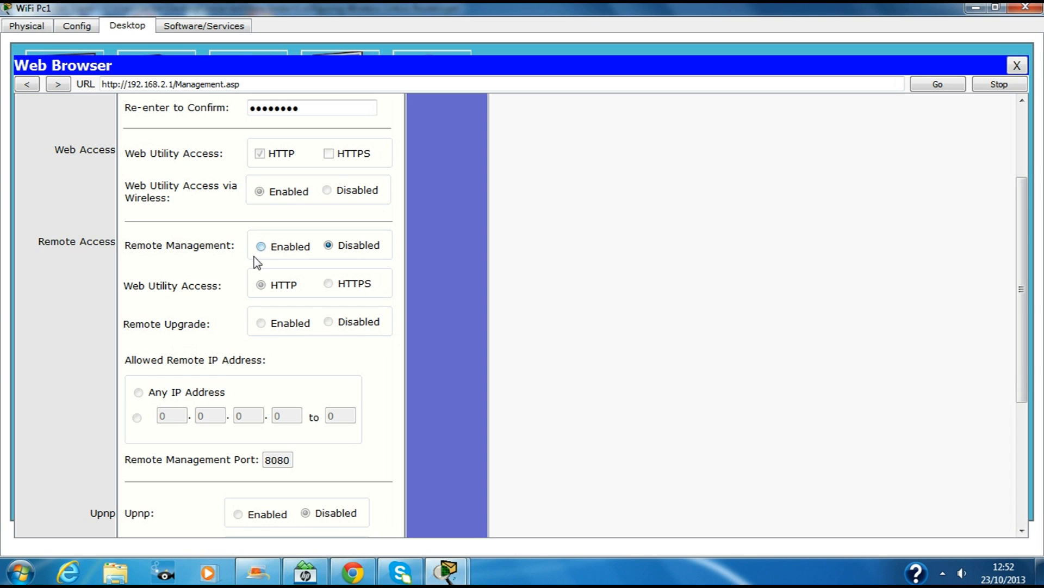
{"action": "scroll", "coordinate": [346, 405], "scroll_direction": "down", "scroll_amount": 3}
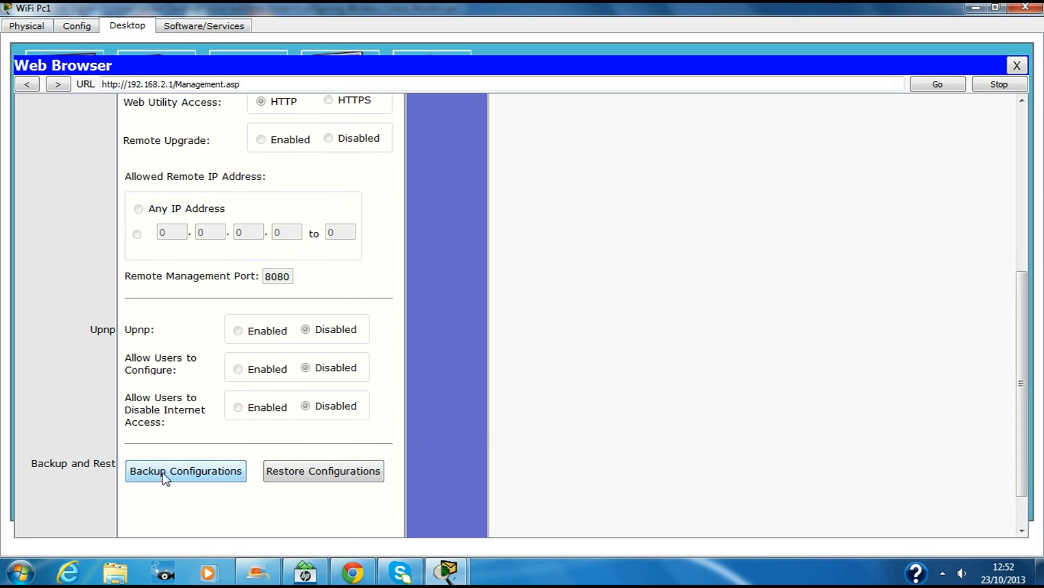
{"action": "scroll", "coordinate": [268, 491], "scroll_direction": "down", "scroll_amount": 1}
Step: Save the new password, authorize with the admin login, and reload the Management page
{"action": "left_click", "coordinate": [251, 522]}
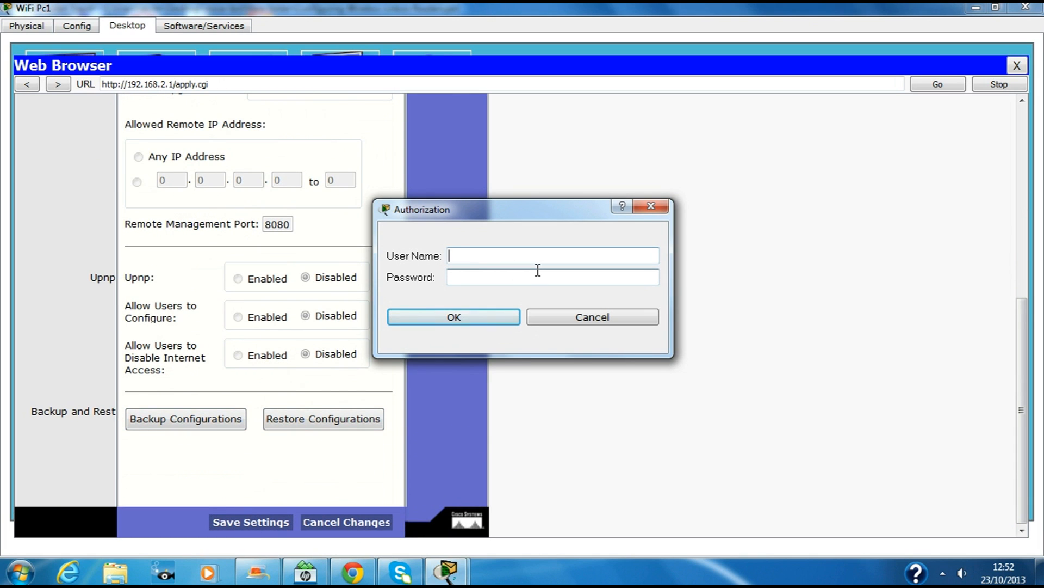
{"action": "type", "text": "admin"}
{"action": "left_click", "coordinate": [538, 270]}
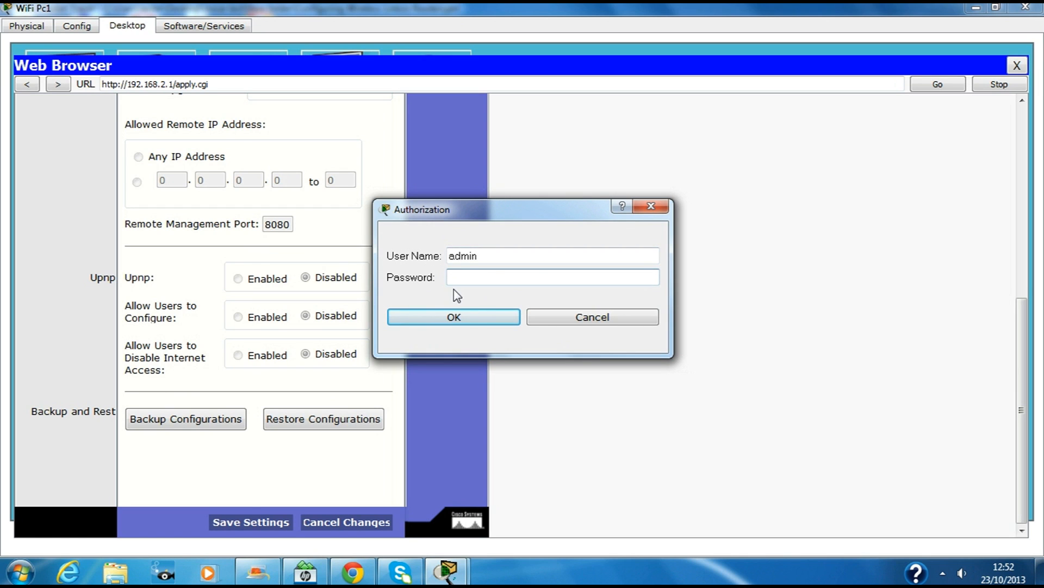
{"action": "type", "text": "password"}
{"action": "left_click", "coordinate": [481, 318]}
{"action": "left_click", "coordinate": [511, 121]}
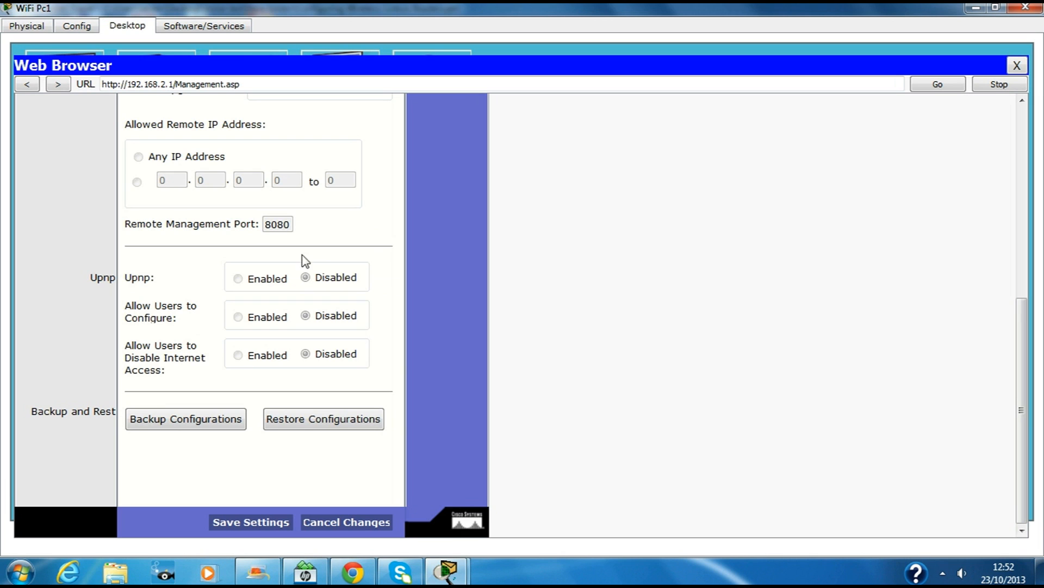
{"action": "left_click", "coordinate": [945, 86]}
{"action": "left_click_drag", "start_coordinate": [1015, 390], "coordinate": [1017, 191]}
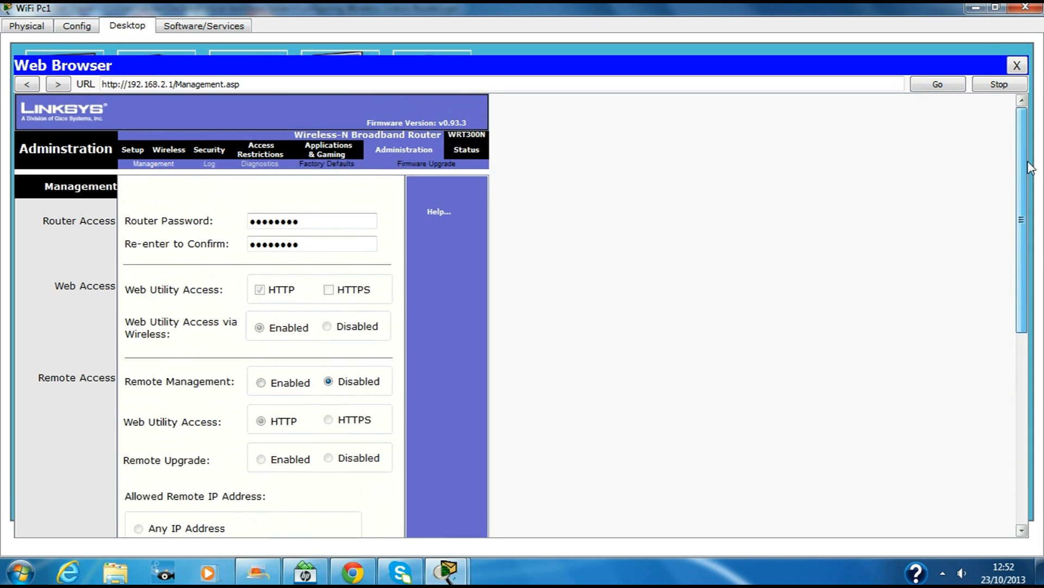
Step: Close the browser and refresh the available networks in the PC Wireless monitor
{"action": "left_click", "coordinate": [1020, 69]}
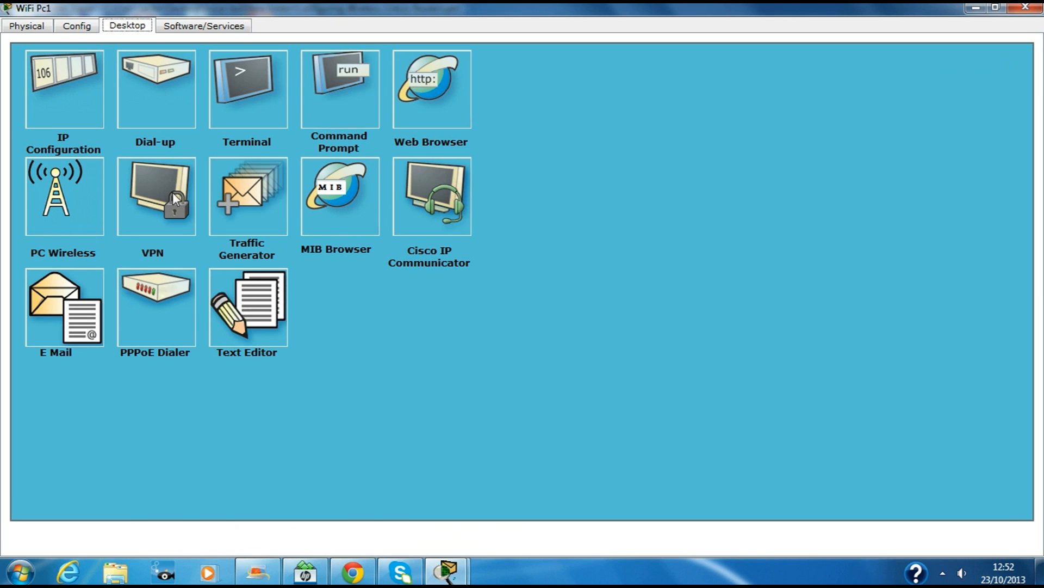
{"action": "left_click", "coordinate": [64, 196]}
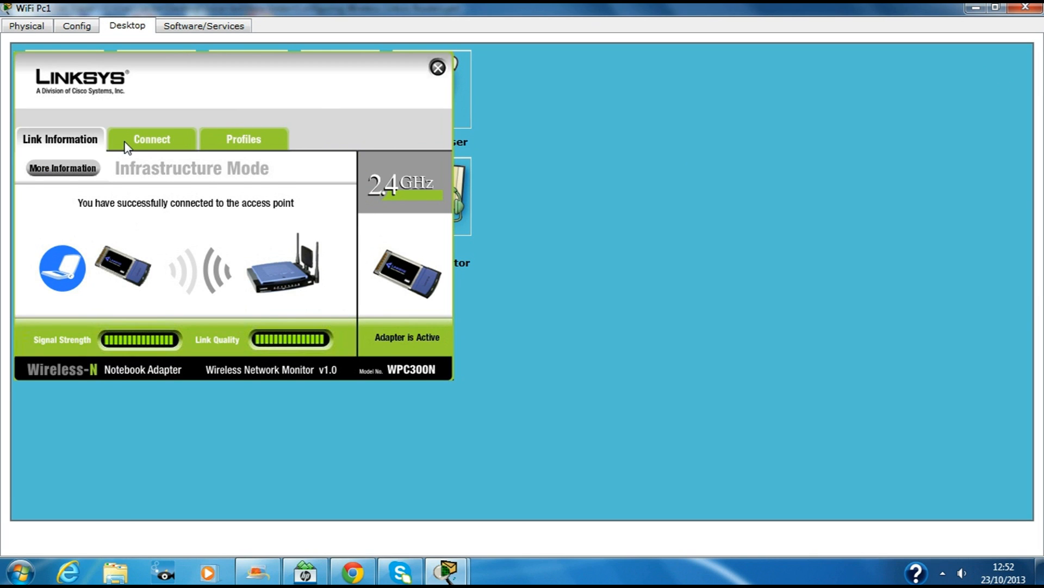
{"action": "left_click", "coordinate": [128, 145]}
{"action": "left_click", "coordinate": [96, 275]}
{"action": "left_click", "coordinate": [235, 301]}
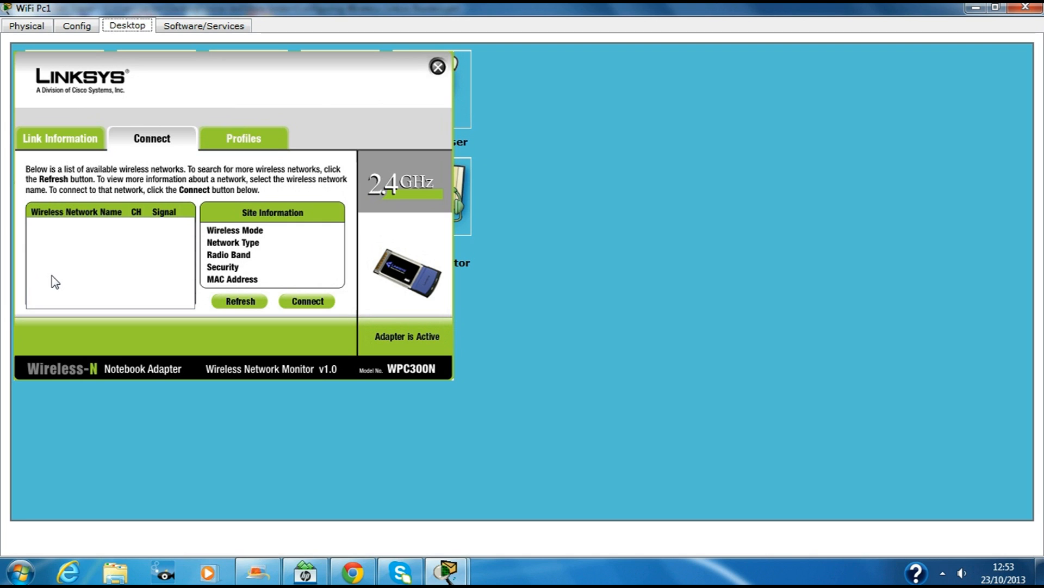
Step: Delete the LWR3000 profile in Profiles, leaving only Default
{"action": "left_click", "coordinate": [237, 144]}
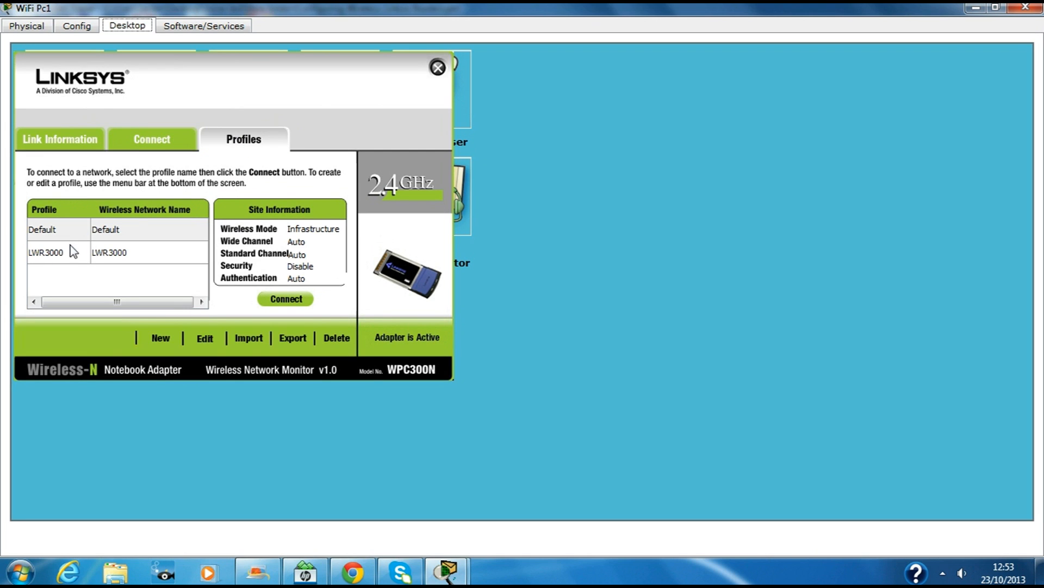
{"action": "left_click", "coordinate": [58, 258]}
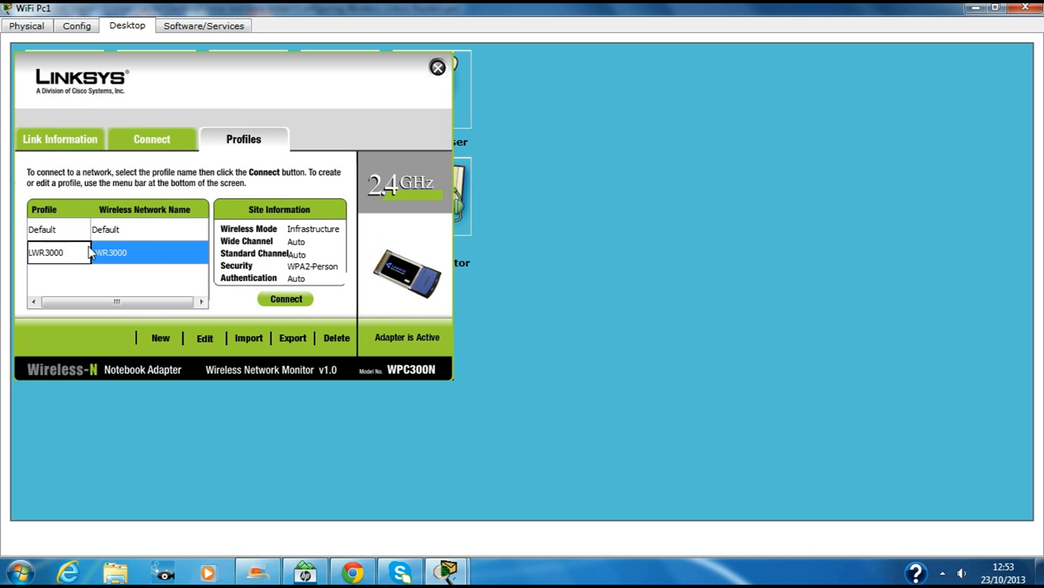
{"action": "left_click", "coordinate": [61, 230]}
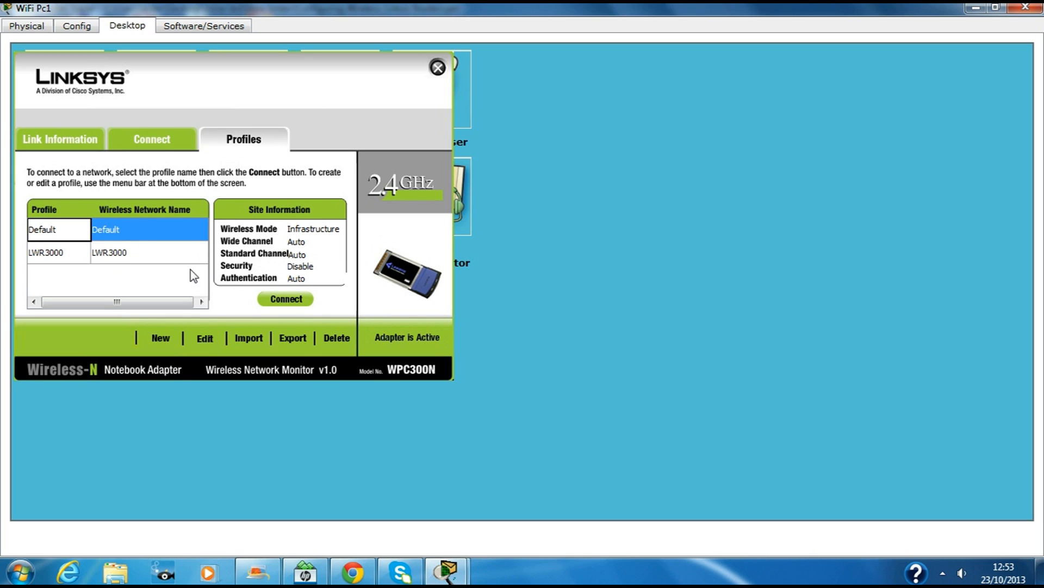
{"action": "left_click", "coordinate": [62, 252]}
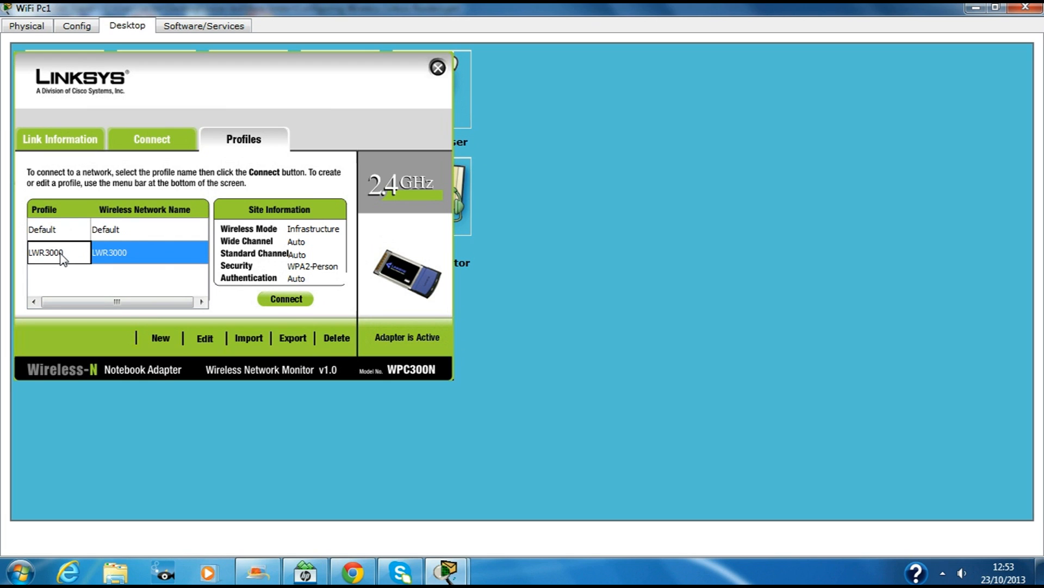
{"action": "left_click", "coordinate": [334, 339]}
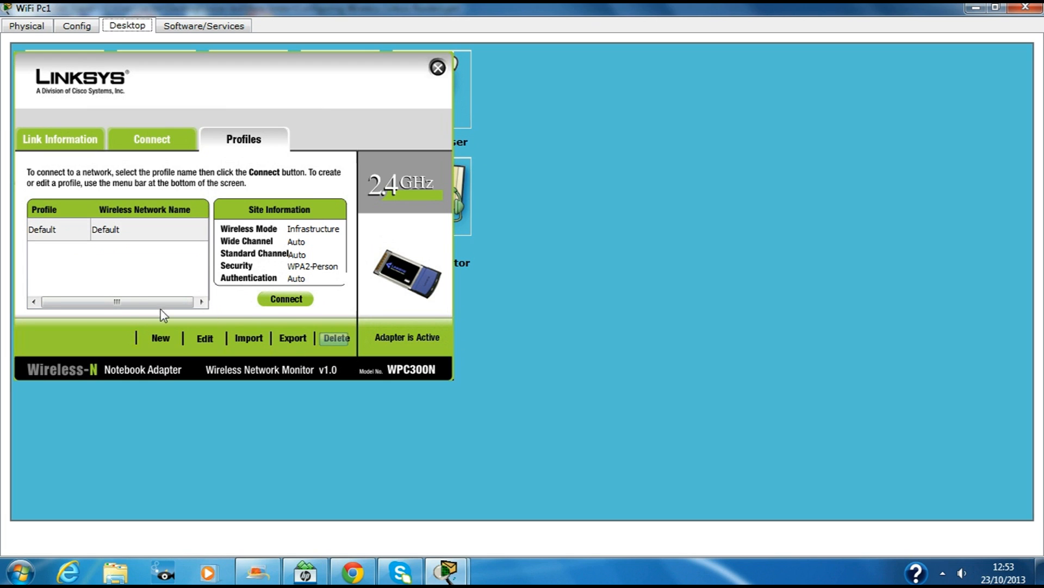
Step: Start a new WiFi Pc1 profile named LWR3000 in infrastructure mode for SSID LWR3000, reaching network settings
{"action": "left_click", "coordinate": [161, 340]}
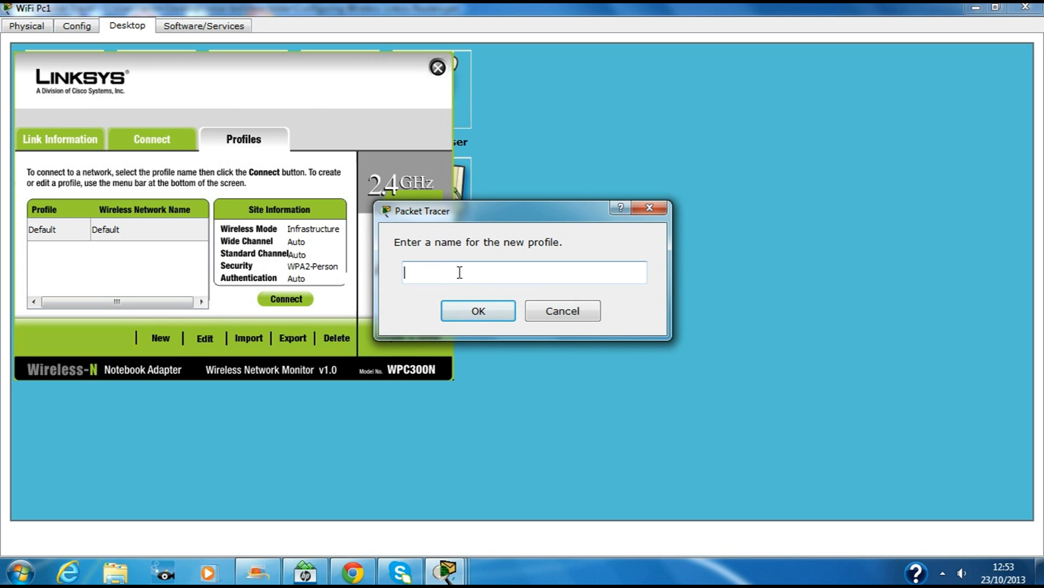
{"action": "type", "text": "LWR3000"}
{"action": "left_click", "coordinate": [492, 319]}
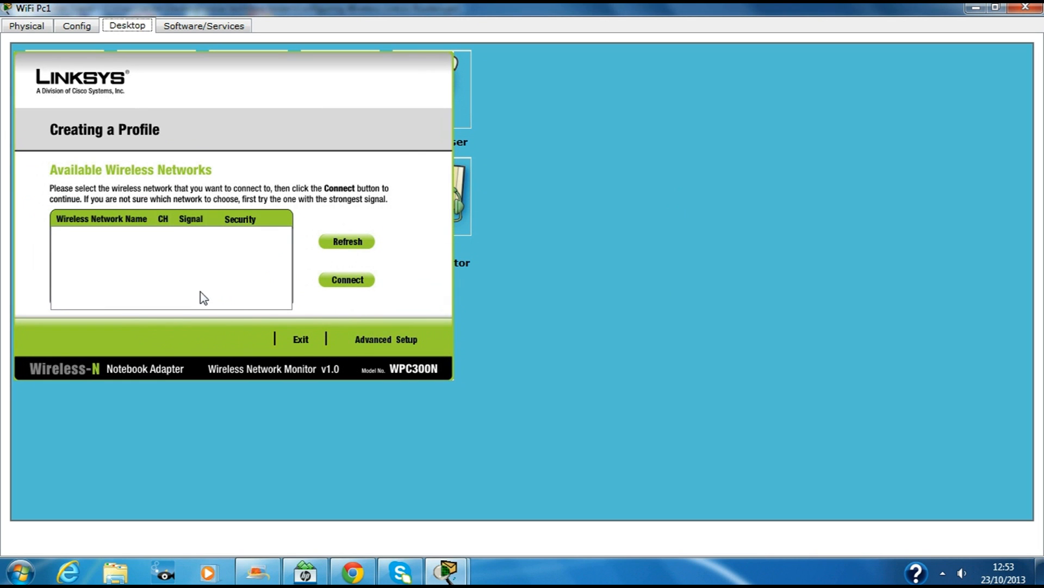
{"action": "left_click", "coordinate": [397, 339]}
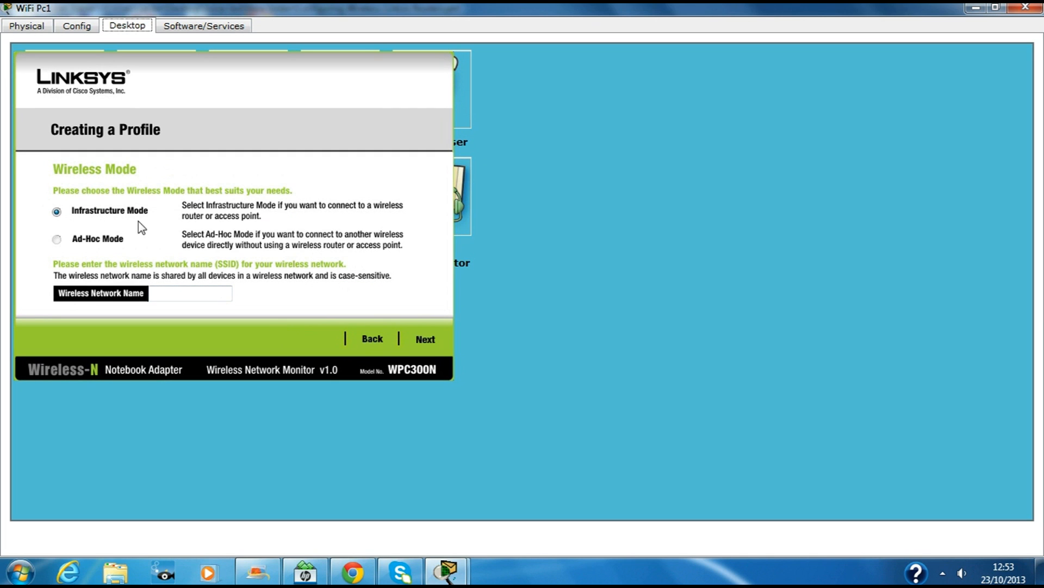
{"action": "left_click", "coordinate": [181, 297]}
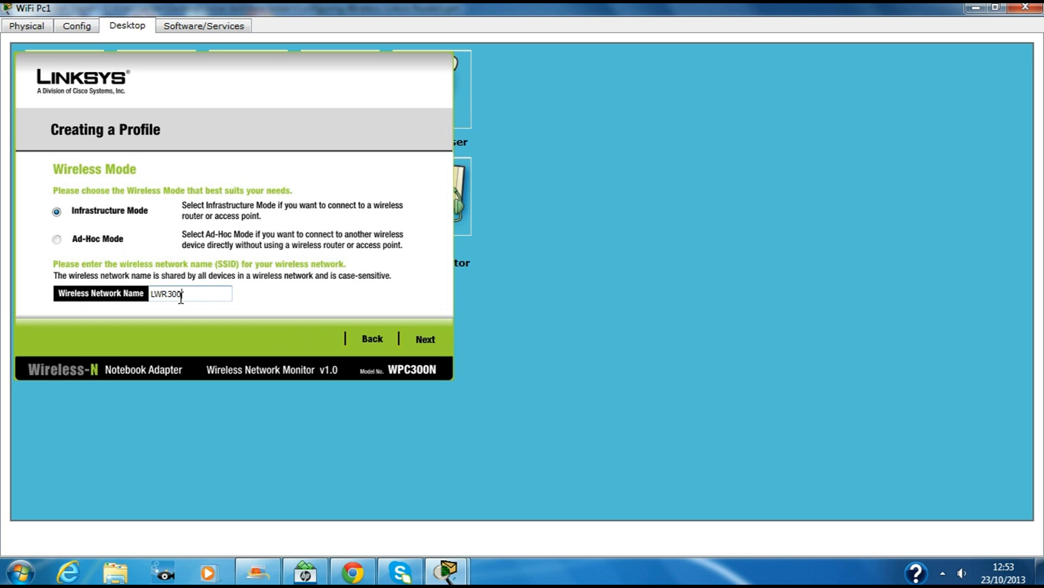
{"action": "left_click", "coordinate": [426, 340]}
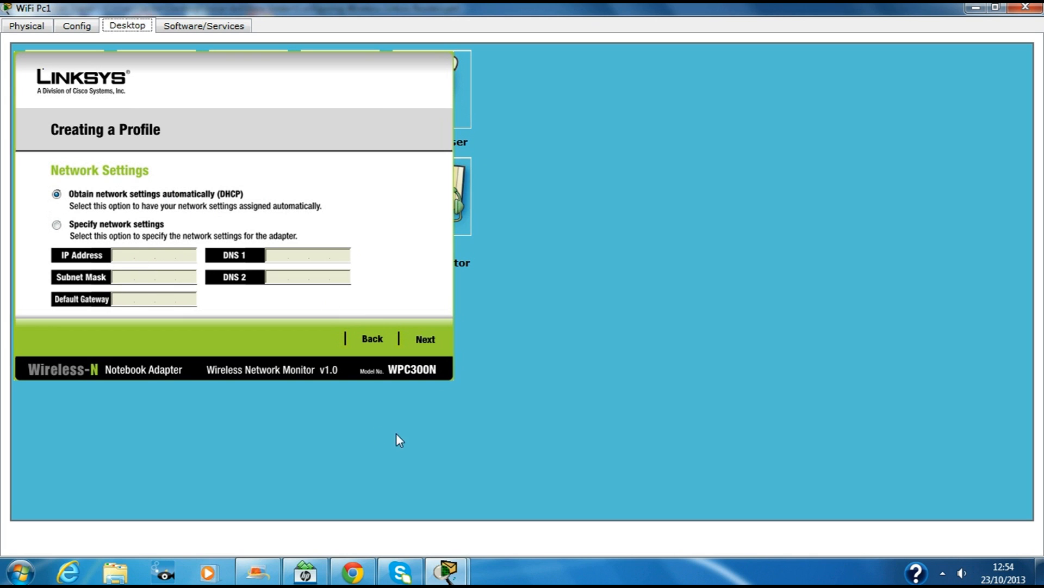
Step: Set the LWR3000 profile's security method to WPA2-Personal
{"action": "left_click", "coordinate": [426, 339]}
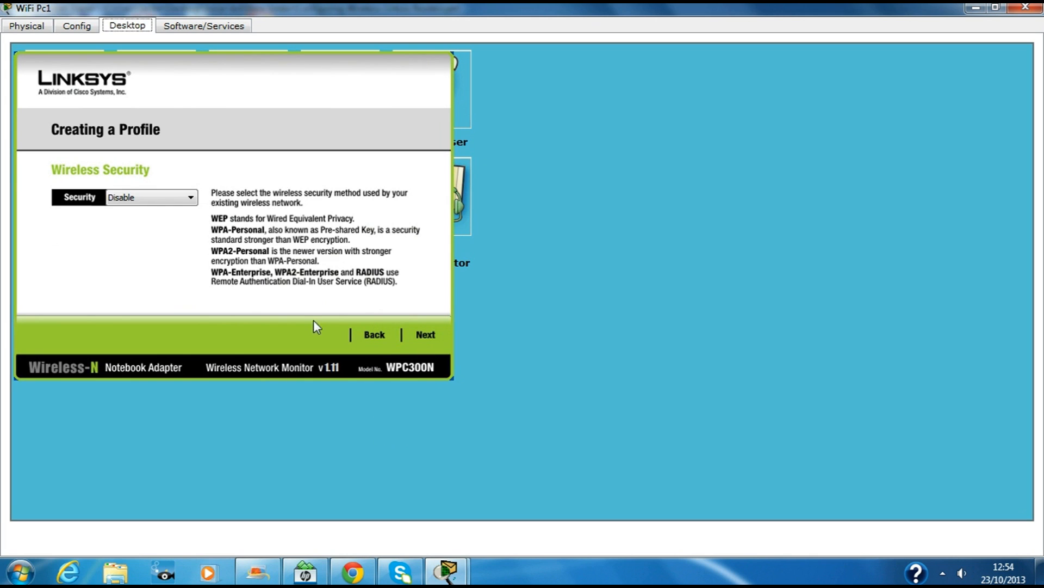
{"action": "left_click", "coordinate": [191, 204]}
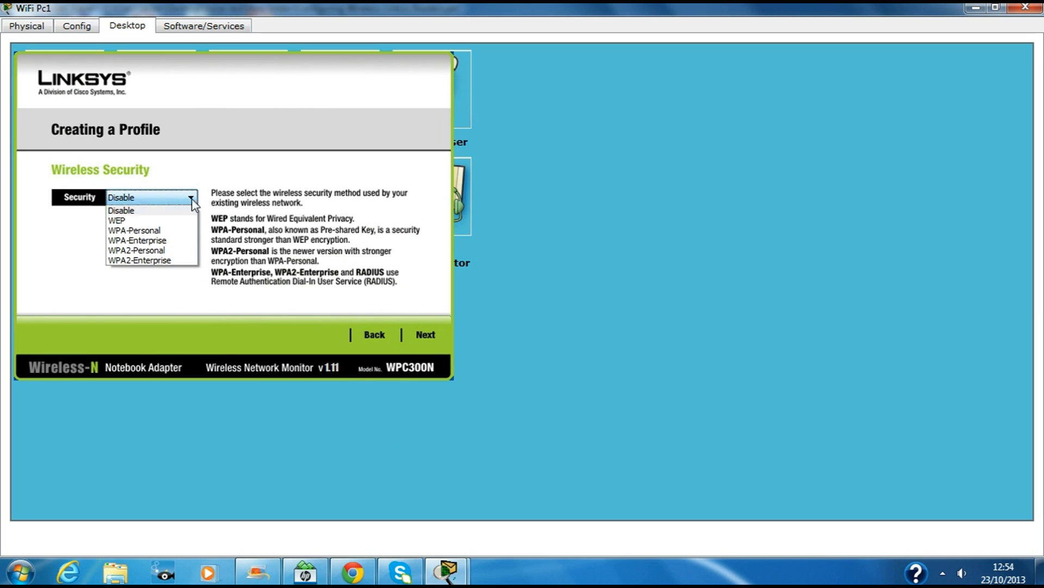
{"action": "left_click", "coordinate": [159, 252]}
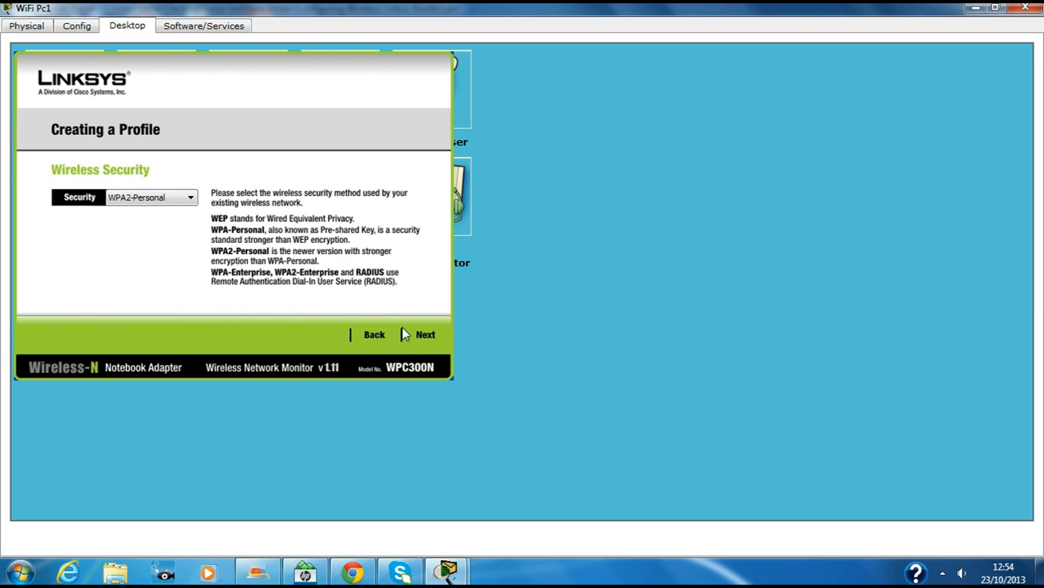
{"action": "left_click", "coordinate": [421, 333]}
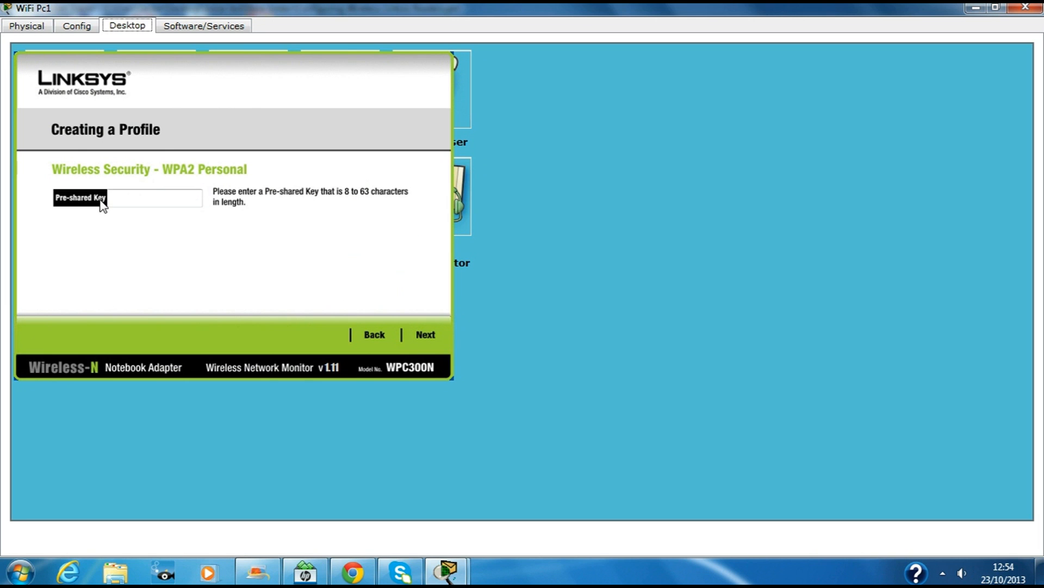
Step: Enter the pre-shared key, save the LWR3000 profile, and connect WiFi Pc1 to the network
{"action": "left_click", "coordinate": [996, 7]}
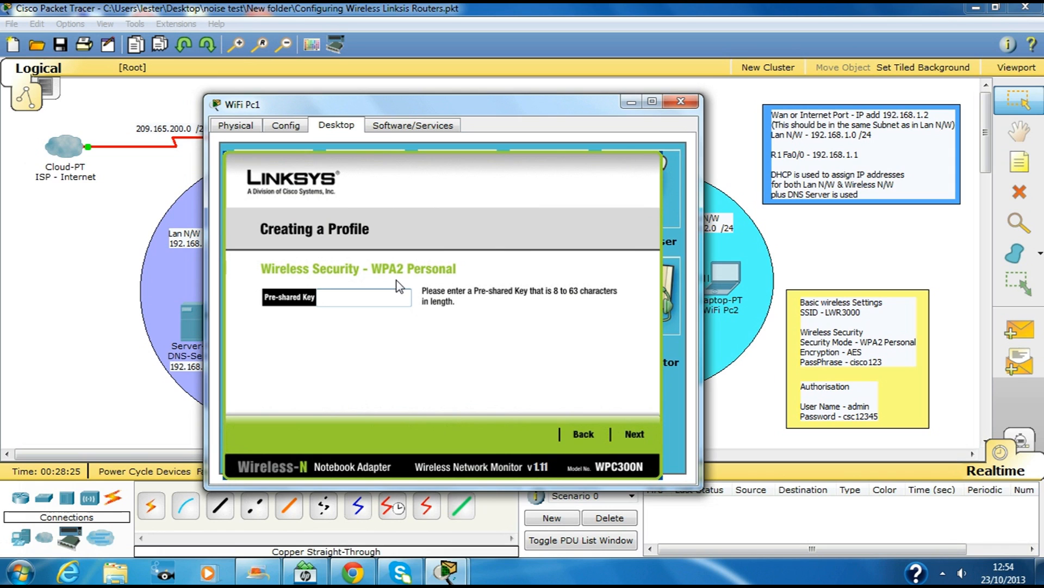
{"action": "type", "text": "isco123"}
{"action": "left_click", "coordinate": [635, 433]}
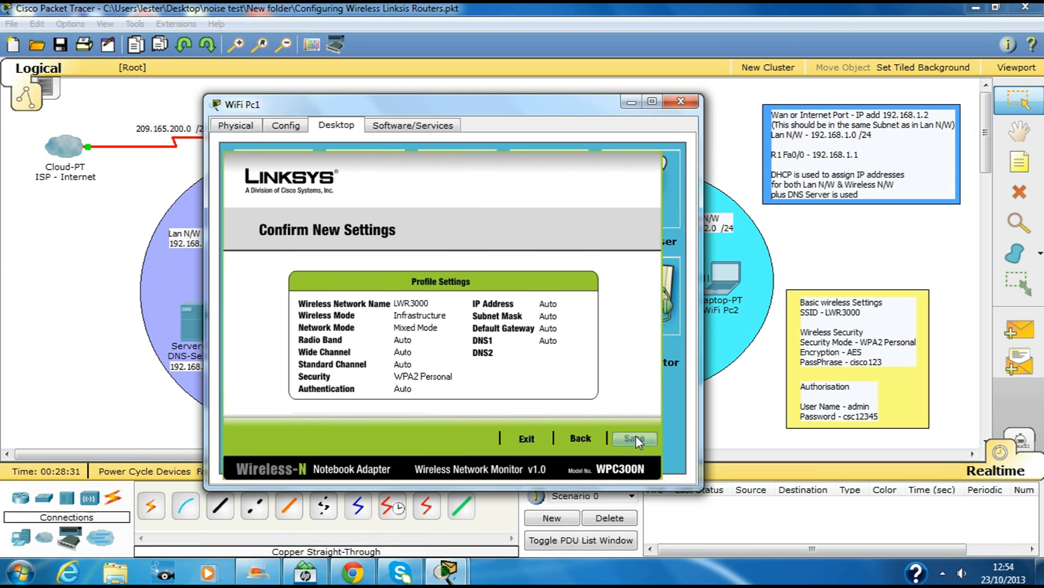
{"action": "left_click", "coordinate": [634, 436]}
{"action": "left_click", "coordinate": [619, 442]}
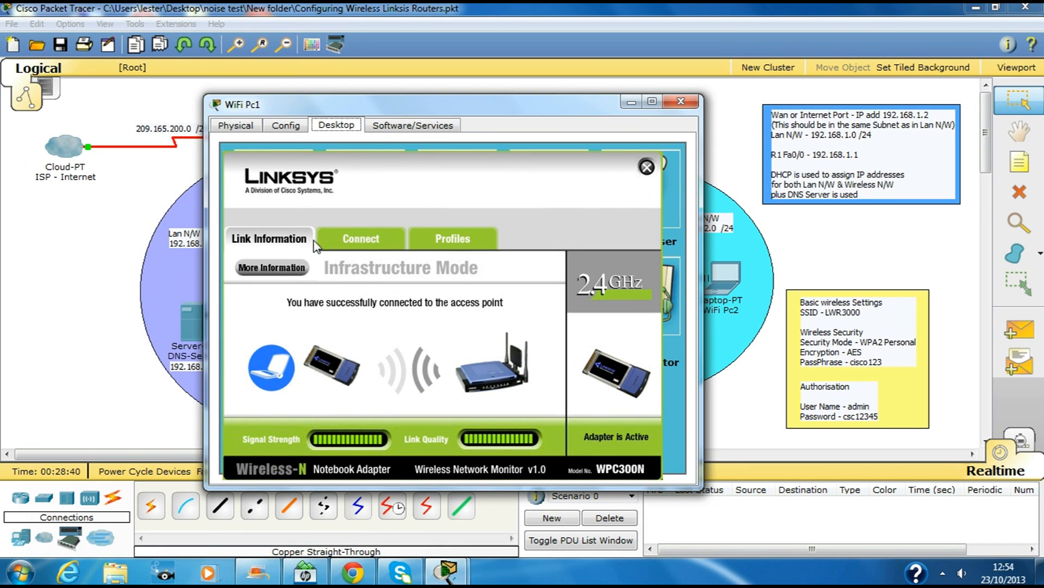
Step: Check WiFi Pc1's available networks and saved profiles, then close PC Wireless
{"action": "left_click", "coordinate": [373, 243]}
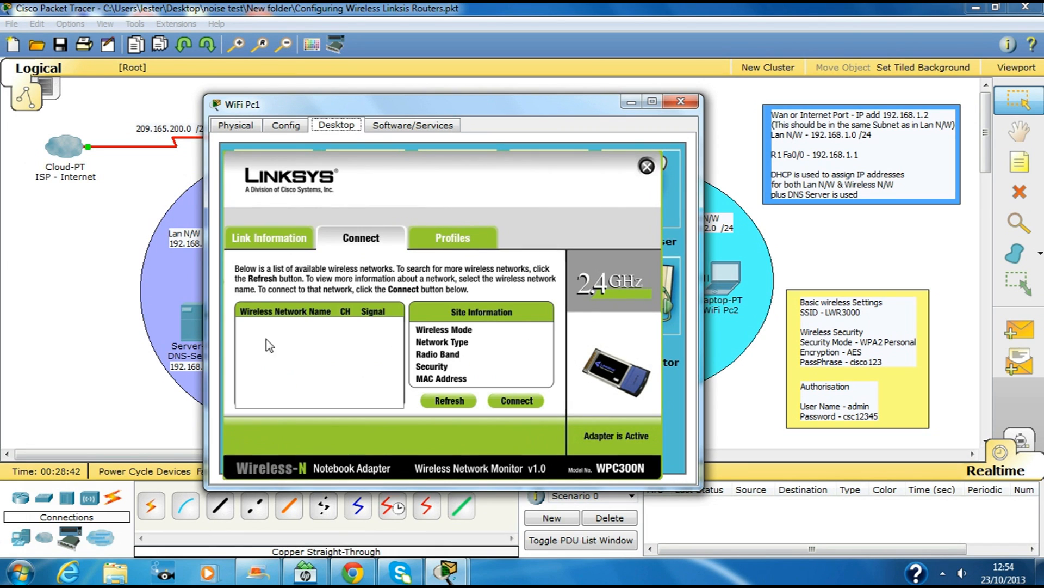
{"action": "left_click", "coordinate": [449, 400]}
{"action": "left_click", "coordinate": [452, 242]}
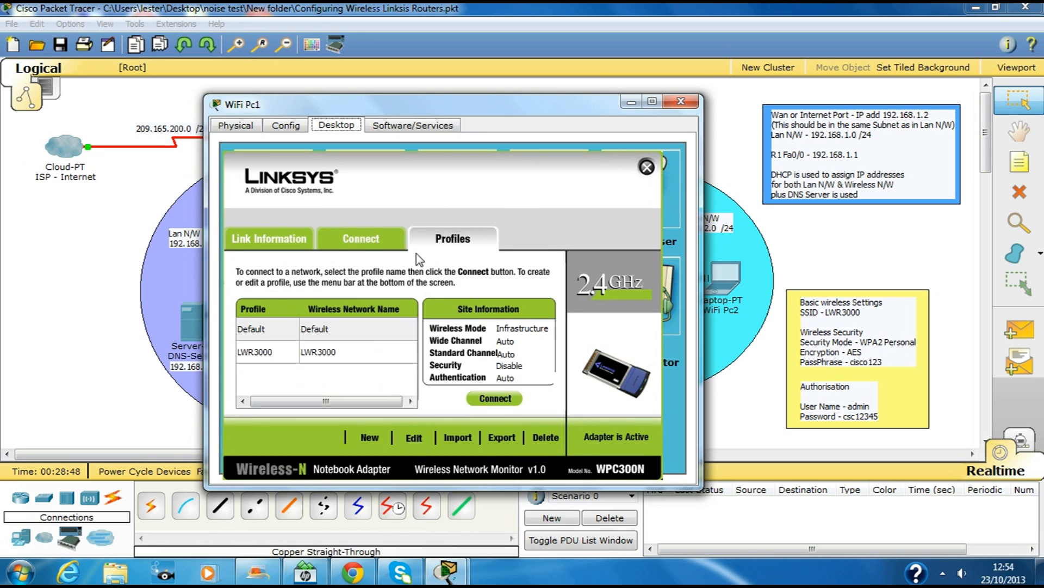
{"action": "left_click", "coordinate": [647, 168]}
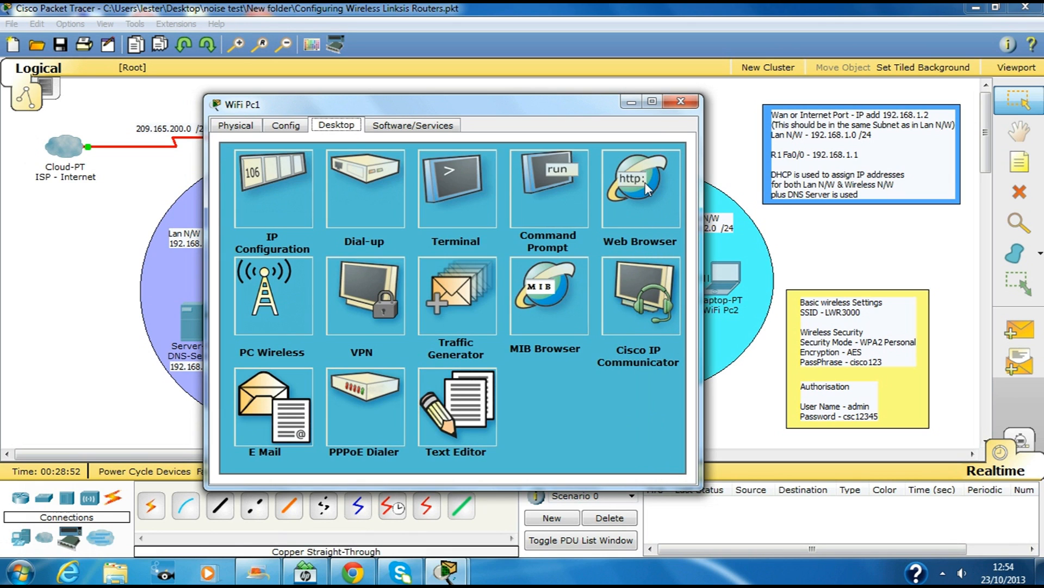
{"action": "left_click", "coordinate": [646, 182]}
{"action": "left_click", "coordinate": [440, 188]}
{"action": "type", "text": "www.cisco.com"}
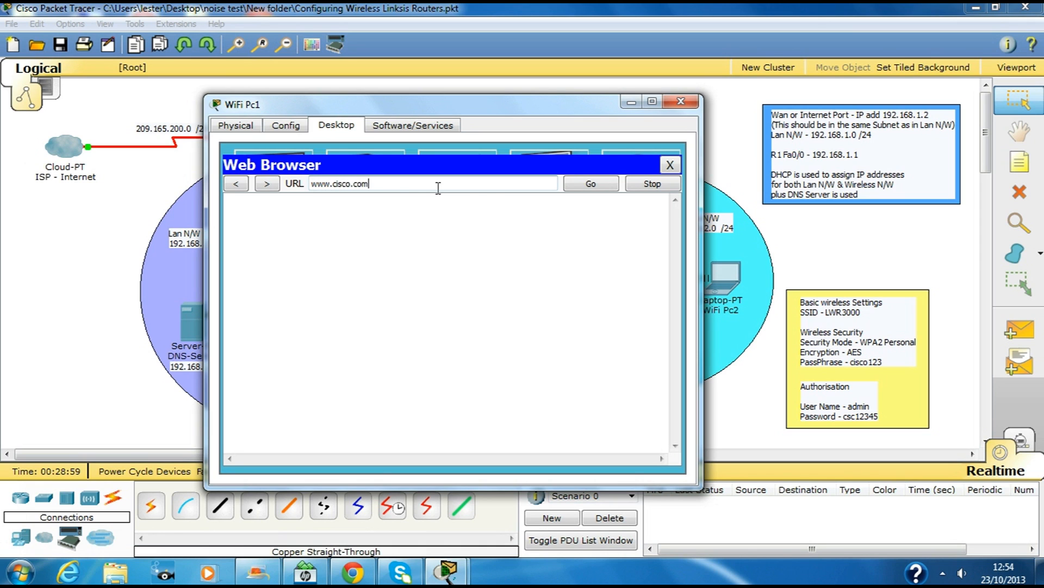
{"action": "key", "text": "Return"}
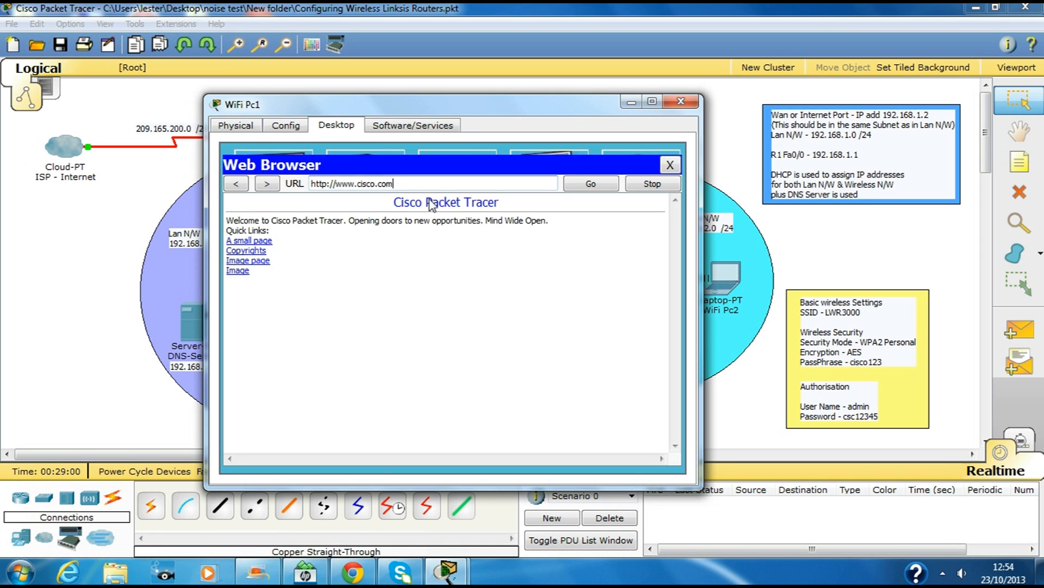
Step: Close WiFi Pc1 and open WiFi Pc2's PC Wireless, rescanning networks and viewing its Default-only profiles
{"action": "left_click", "coordinate": [681, 101]}
{"action": "left_click", "coordinate": [730, 274]}
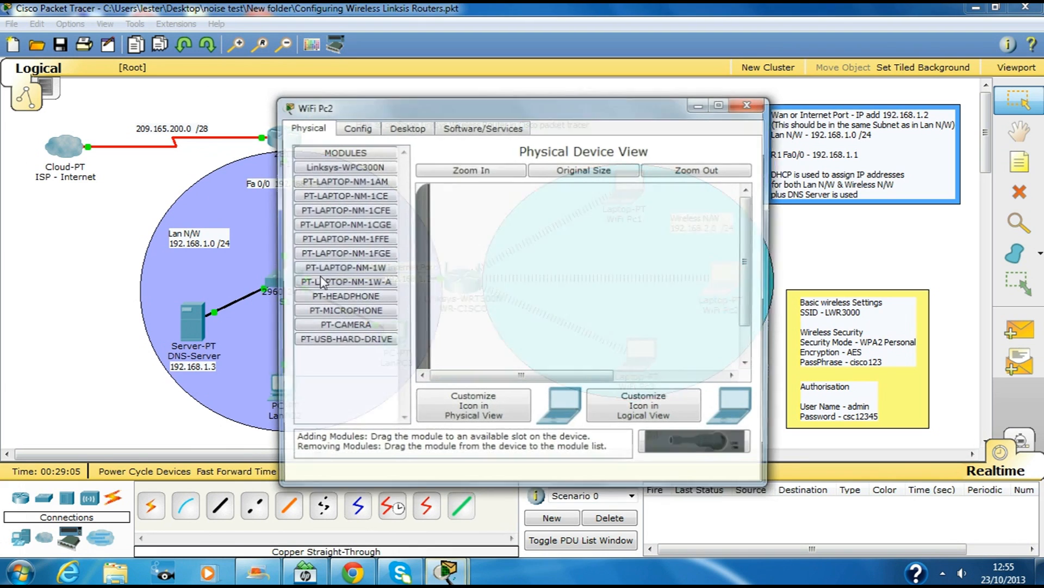
{"action": "left_click", "coordinate": [406, 127]}
{"action": "left_click", "coordinate": [348, 289]}
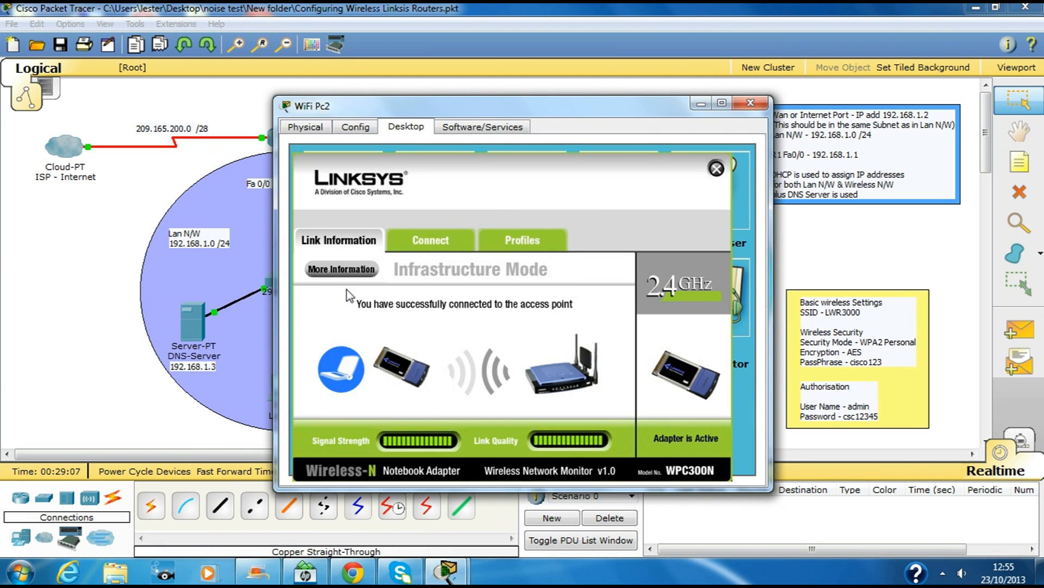
{"action": "left_click", "coordinate": [452, 242]}
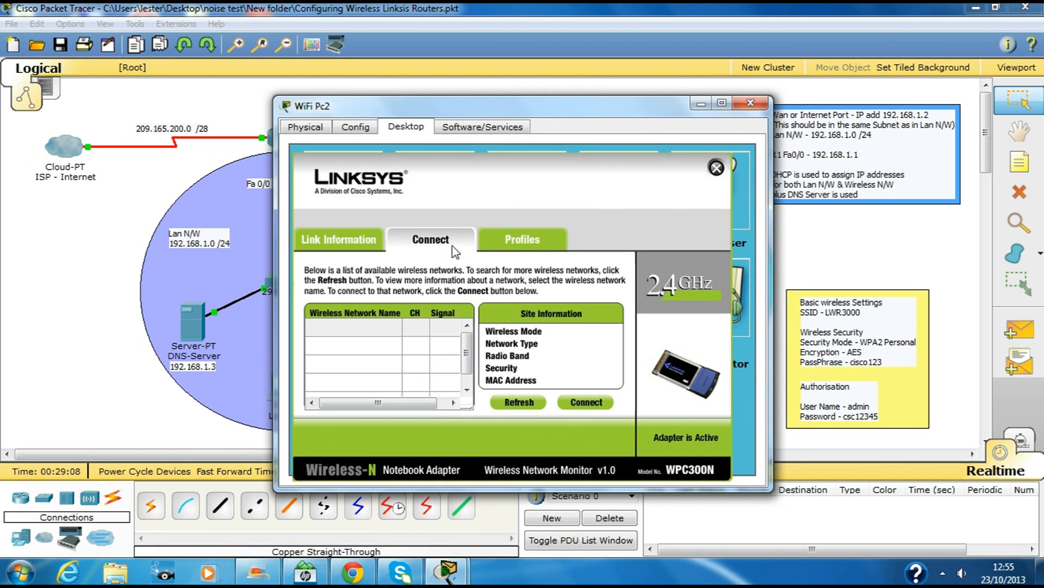
{"action": "left_click", "coordinate": [510, 403]}
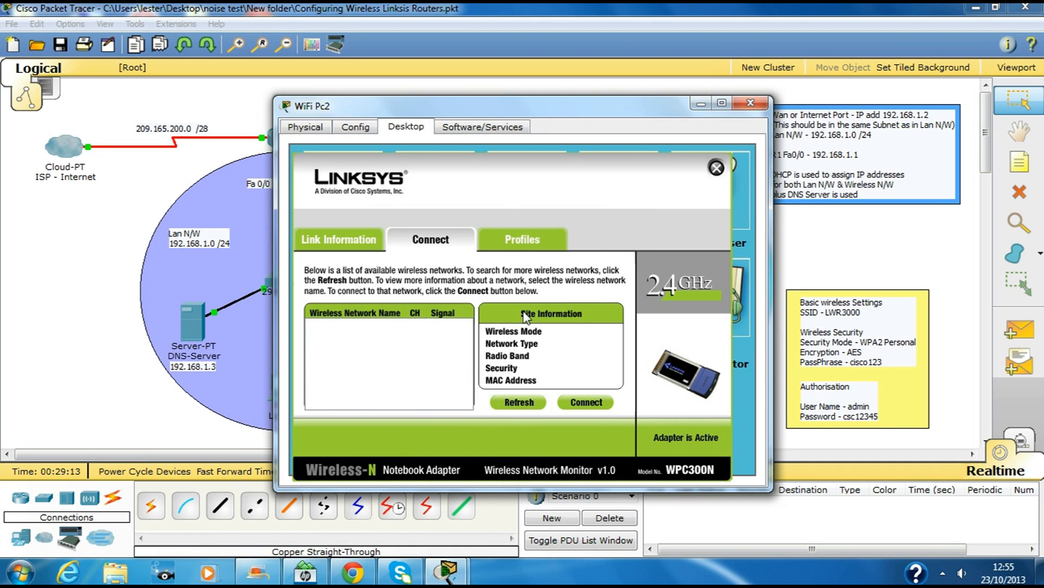
{"action": "left_click", "coordinate": [515, 241]}
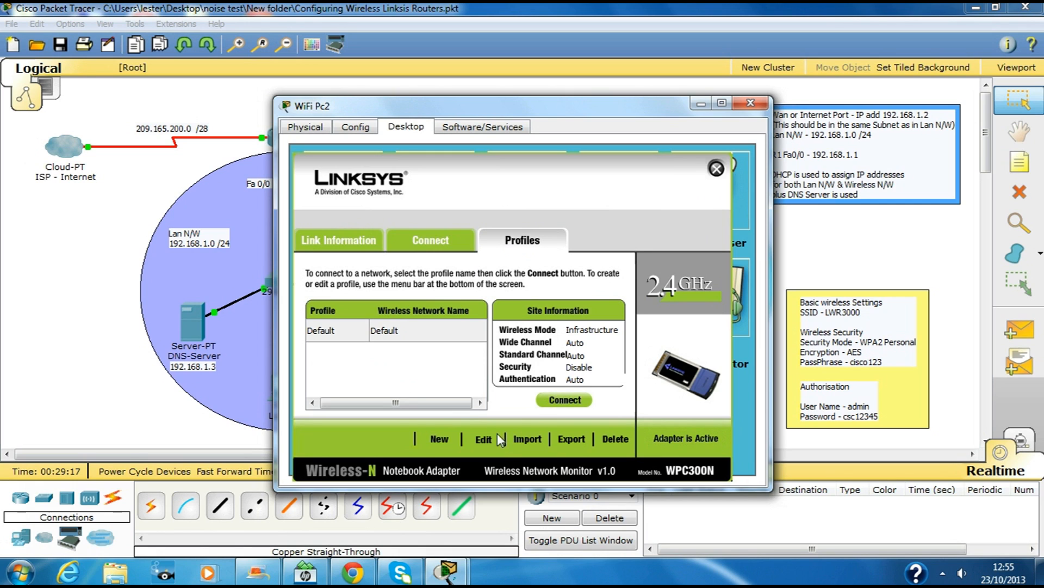
Step: Create WiFi Pc2's LWR3000 profile for SSID LWR3000 in infrastructure mode with DHCP network settings
{"action": "left_click", "coordinate": [440, 439]}
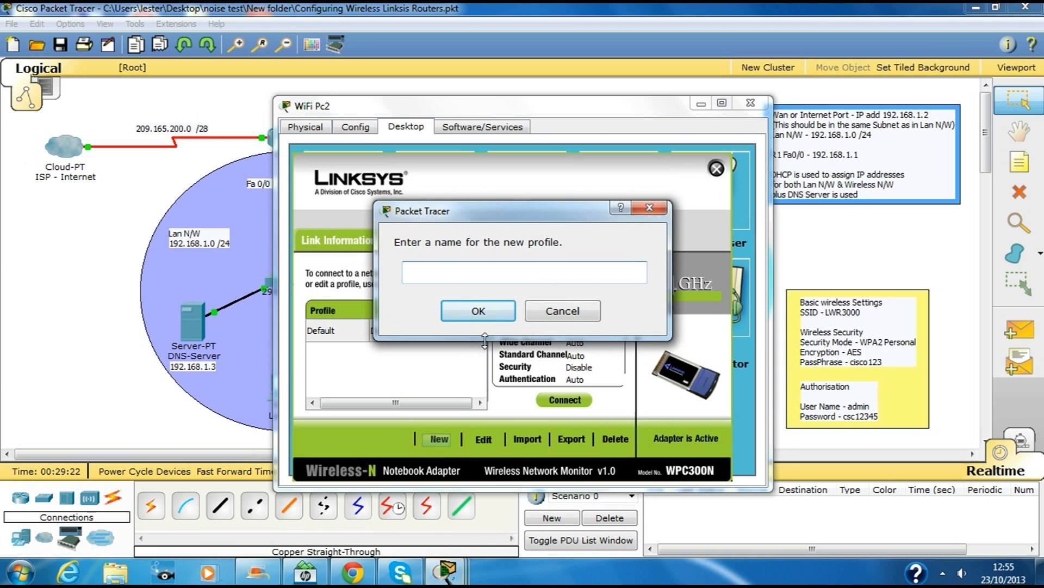
{"action": "type", "text": "LE"}
{"action": "type", "text": "R3000"}
{"action": "left_click", "coordinate": [478, 310]}
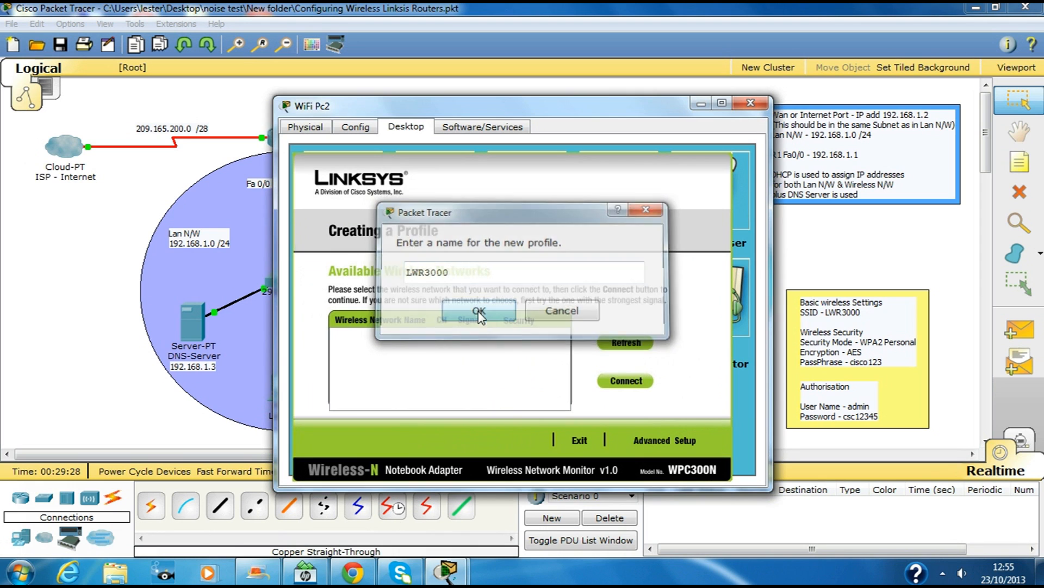
{"action": "left_click", "coordinate": [680, 441]}
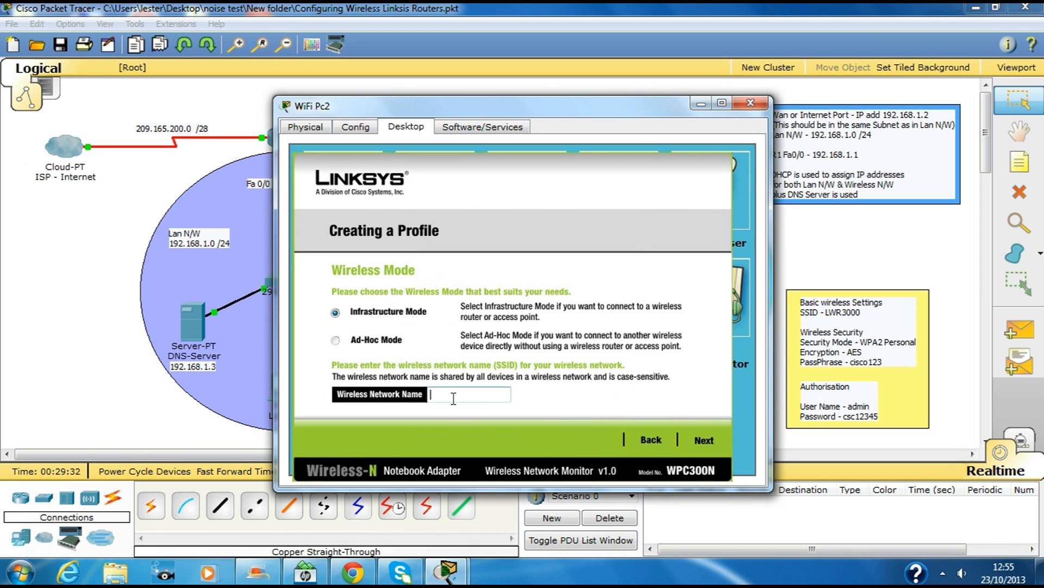
{"action": "type", "text": "LWR3000"}
{"action": "left_click", "coordinate": [703, 440]}
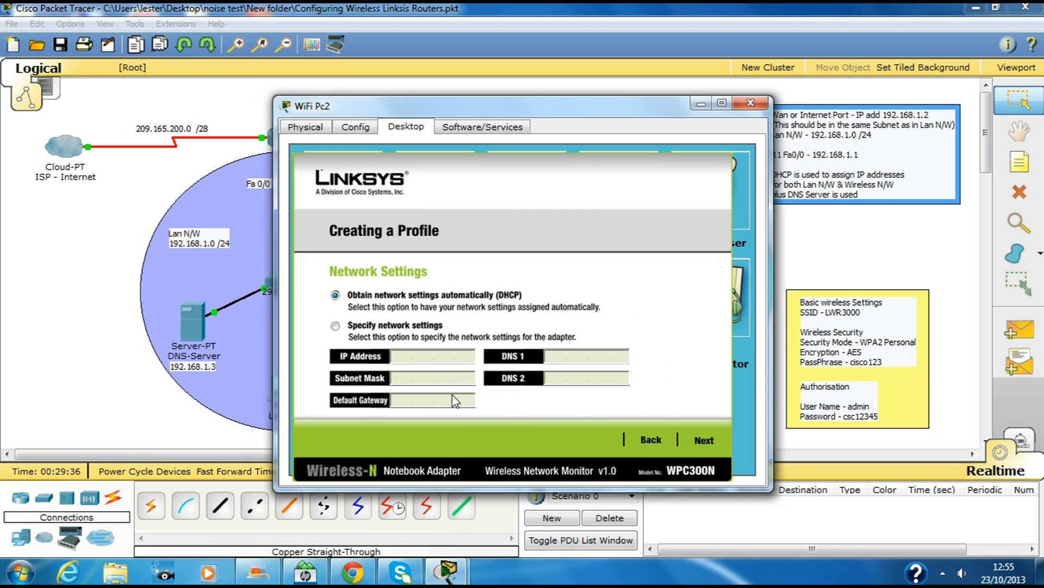
{"action": "left_click", "coordinate": [704, 439]}
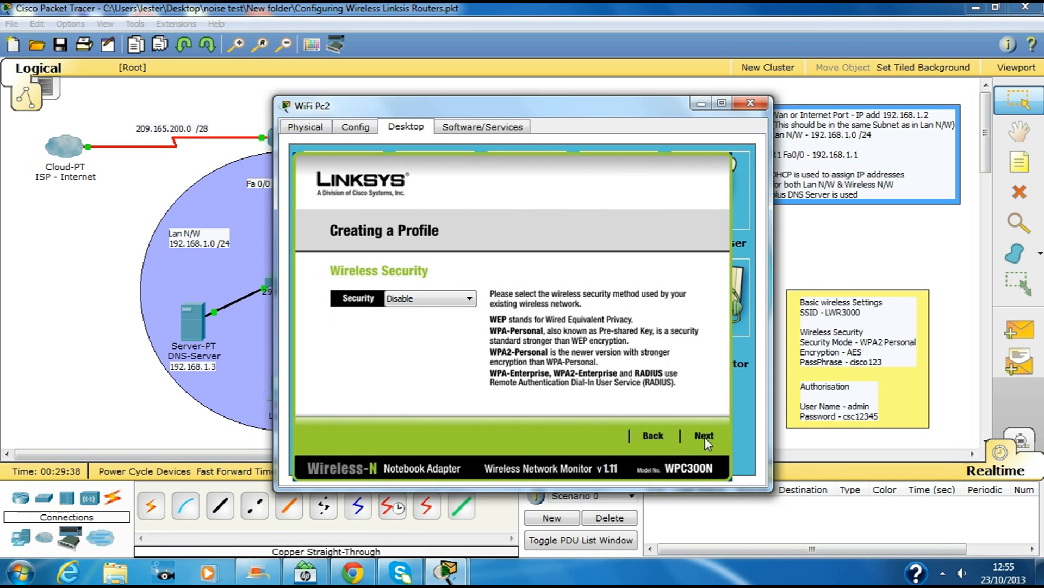
Step: Set the profile's security to WPA2-Personal and enter the pre-shared key
{"action": "left_click", "coordinate": [420, 303]}
{"action": "left_click", "coordinate": [407, 352]}
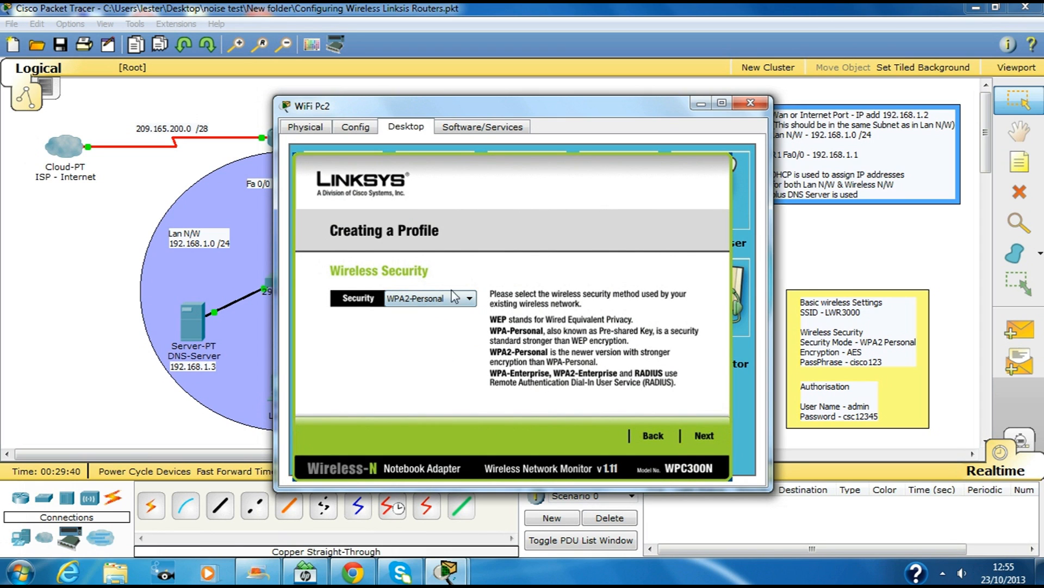
{"action": "left_click", "coordinate": [705, 437]}
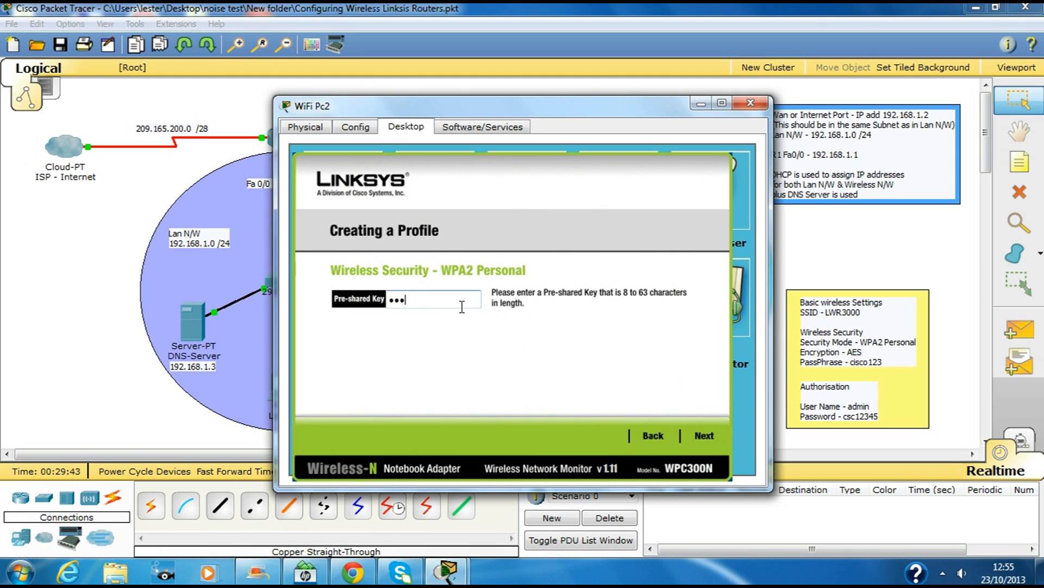
{"action": "type", "text": "cisco123"}
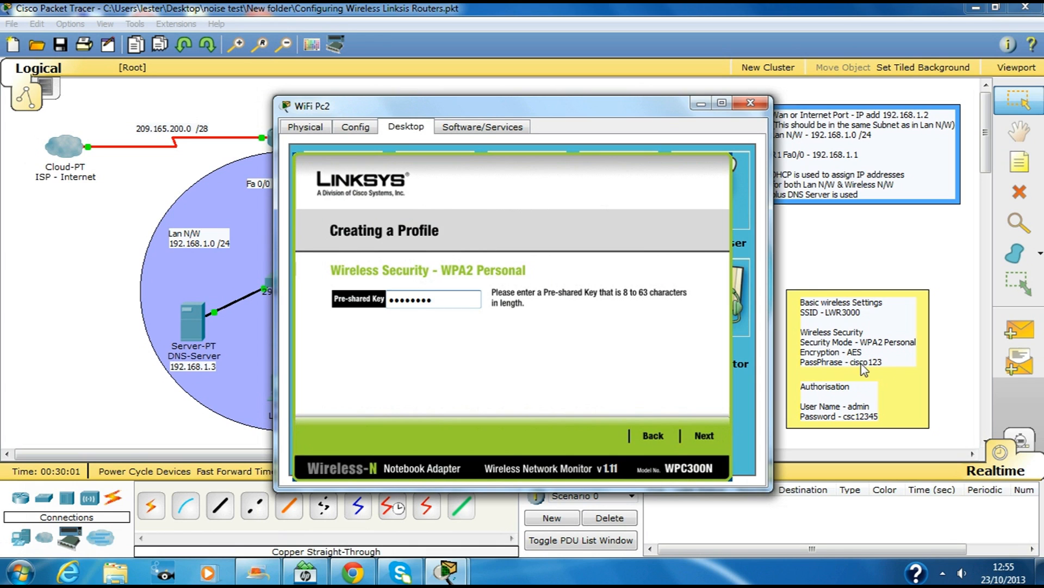
Step: Save WiFi Pc2's WPA2-Personal profile, connect it to the Linksys router, and move on to WiFi Pc3
{"action": "left_click", "coordinate": [707, 438]}
{"action": "left_click", "coordinate": [702, 441]}
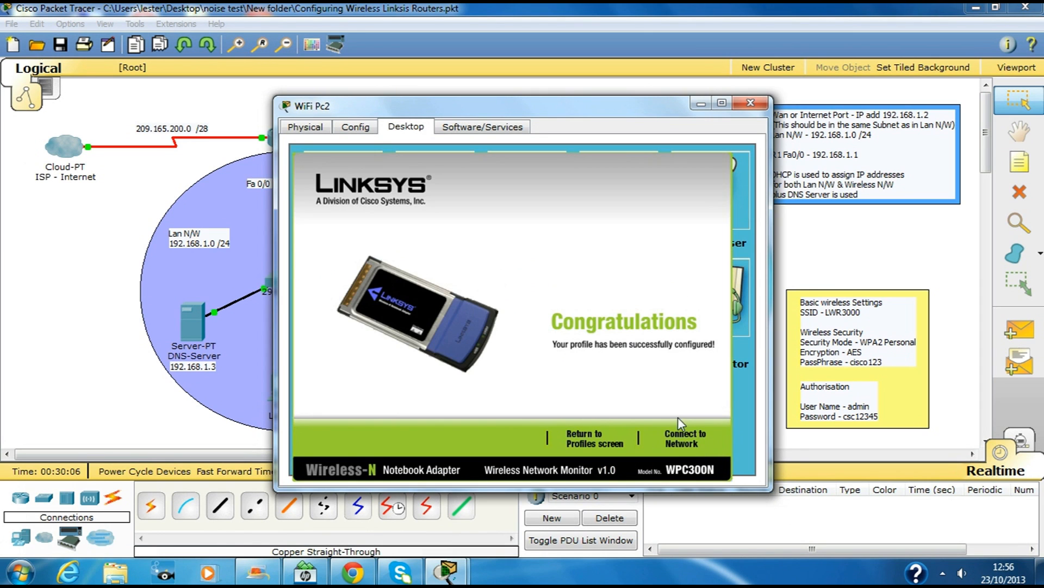
{"action": "left_click", "coordinate": [673, 432]}
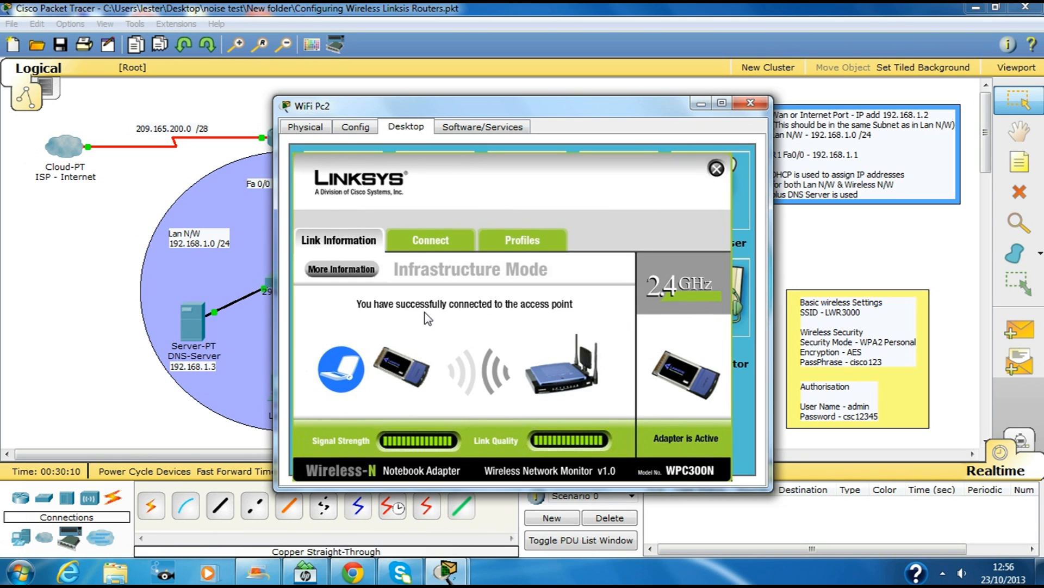
{"action": "left_click", "coordinate": [751, 103]}
{"action": "left_click", "coordinate": [639, 351]}
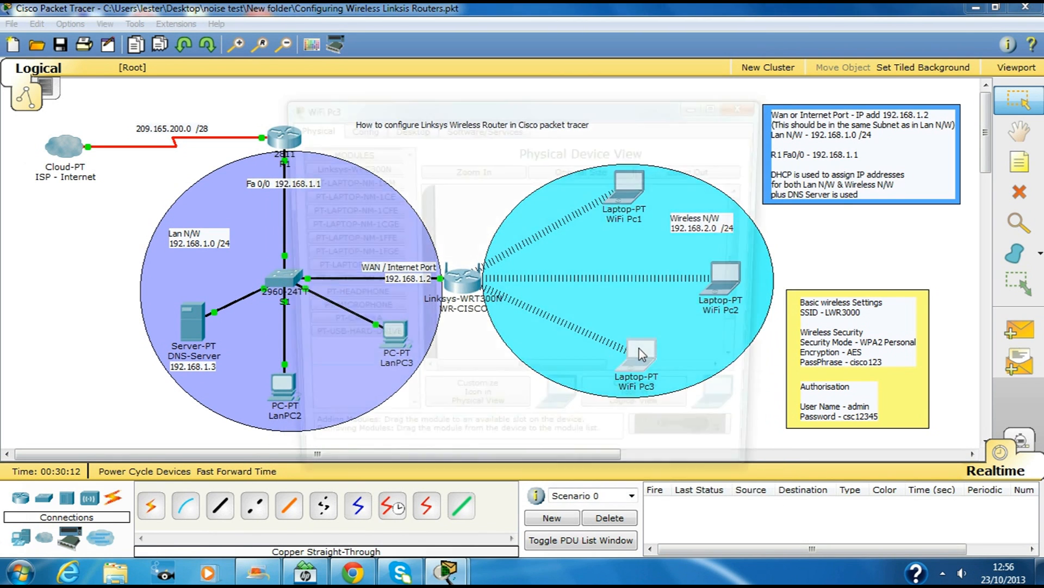
Step: Create WiFi Pc3's LWR3000 profile for SSID LWR3000 in infrastructure mode with DHCP settings
{"action": "left_click", "coordinate": [405, 126]}
{"action": "left_click", "coordinate": [337, 276]}
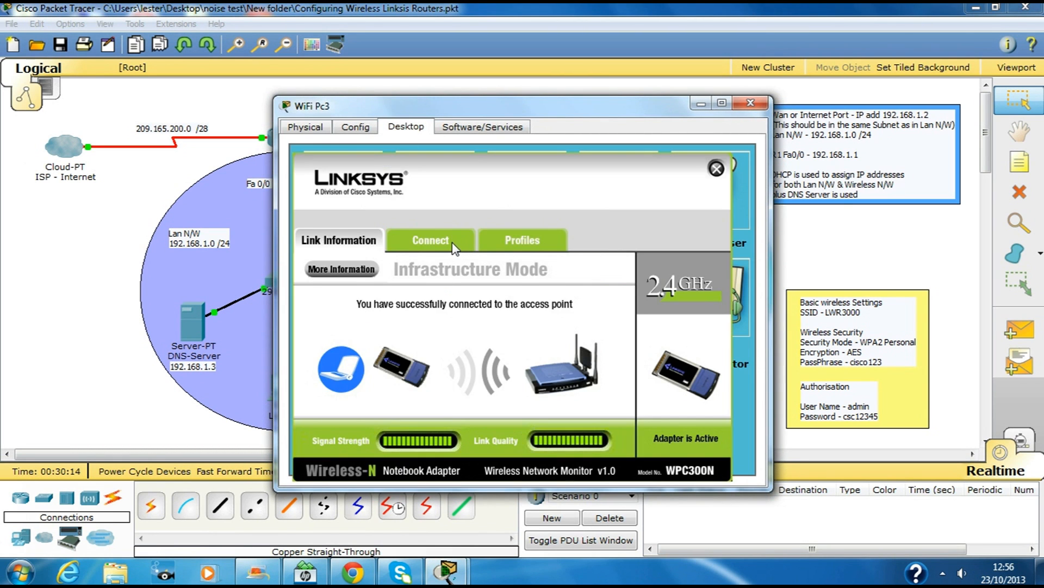
{"action": "left_click", "coordinate": [526, 240]}
{"action": "left_click", "coordinate": [440, 439]}
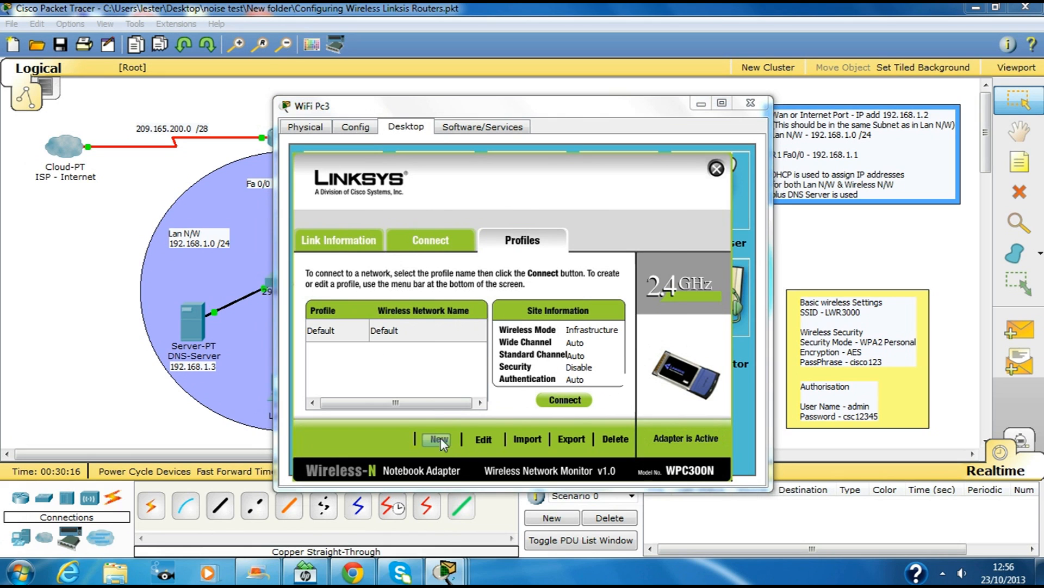
{"action": "type", "text": "LWR3000"}
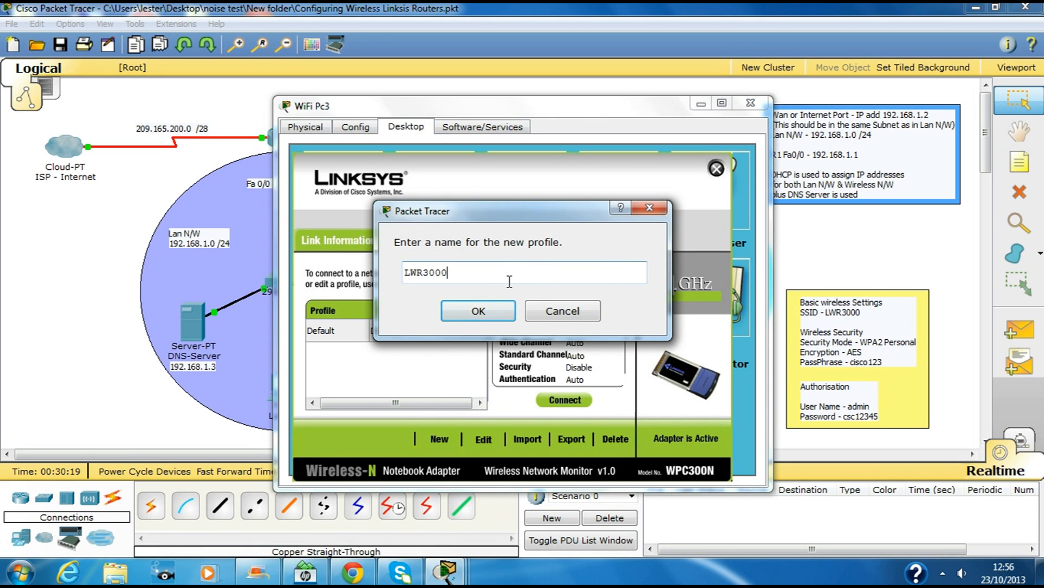
{"action": "left_click_drag", "start_coordinate": [477, 269], "coordinate": [299, 273]}
{"action": "key", "text": "ctrl+c"}
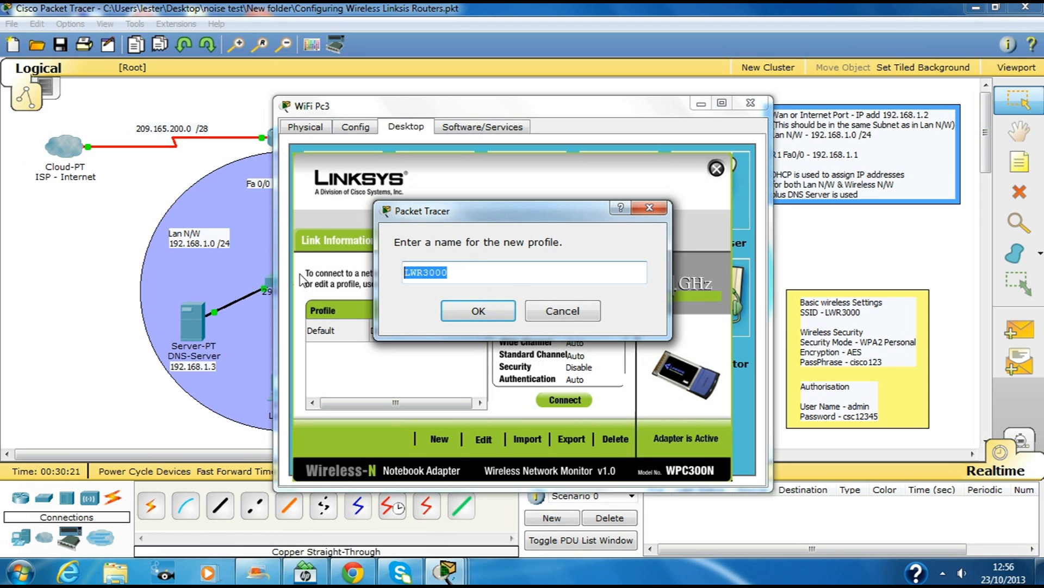
{"action": "left_click", "coordinate": [498, 314]}
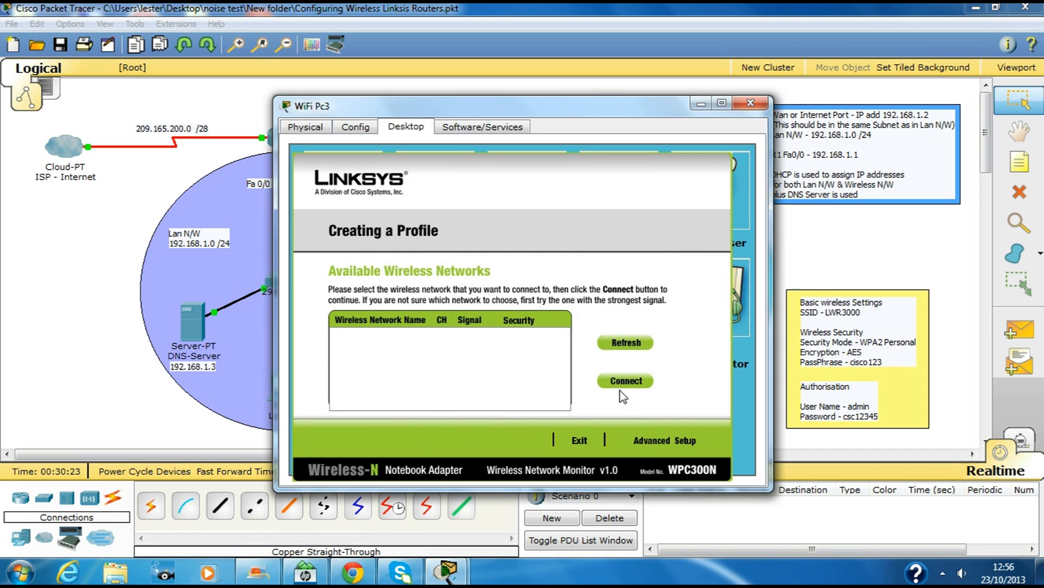
{"action": "left_click", "coordinate": [674, 441]}
{"action": "left_click", "coordinate": [451, 394]}
{"action": "key", "text": "ctrl+v"}
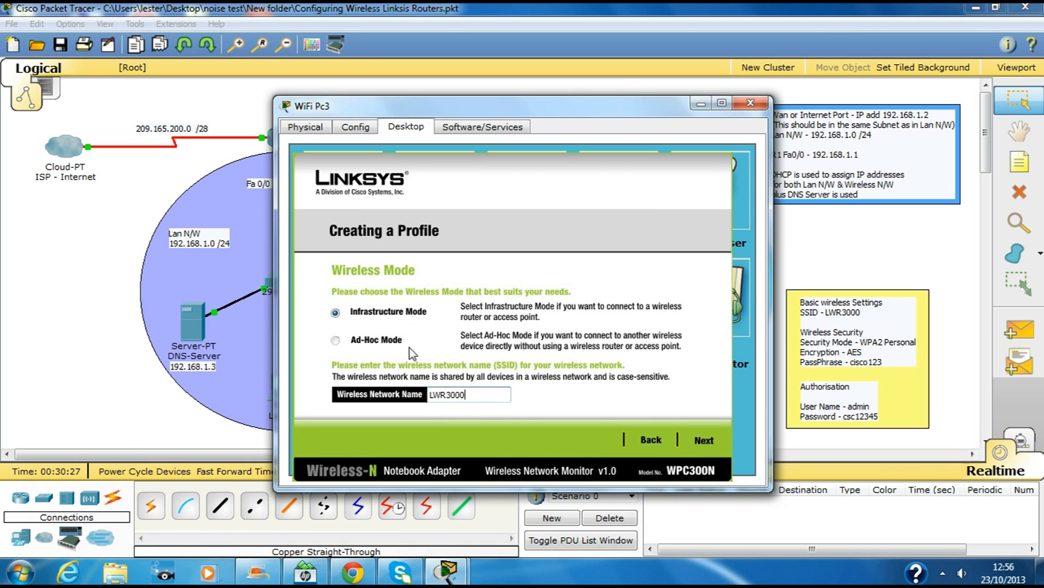
{"action": "left_click", "coordinate": [696, 439]}
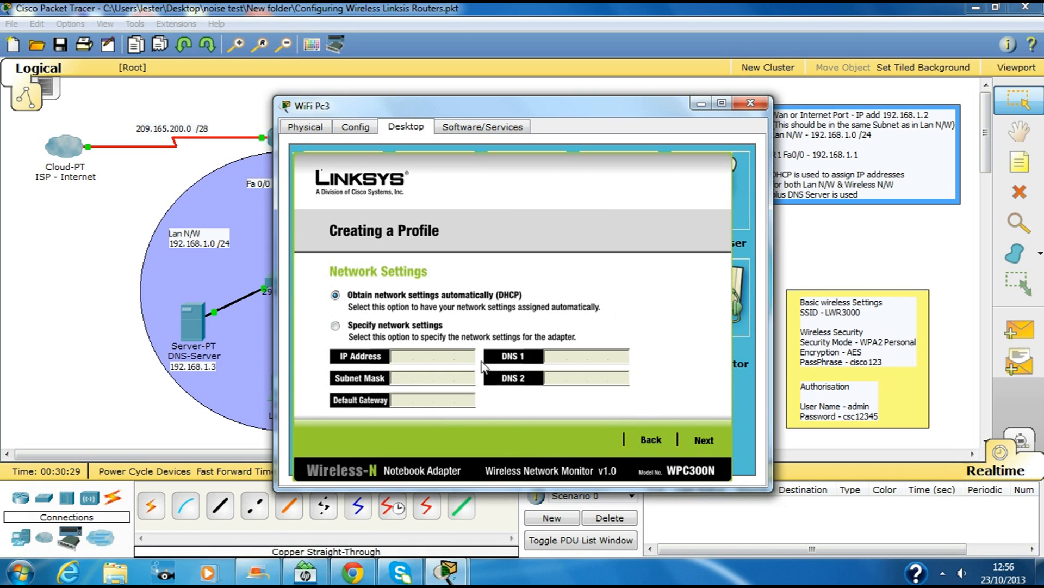
{"action": "left_click", "coordinate": [696, 440]}
Step: Secure the profile with WPA2-Personal and the pre-shared key, save it, and connect to the network
{"action": "left_click", "coordinate": [469, 298]}
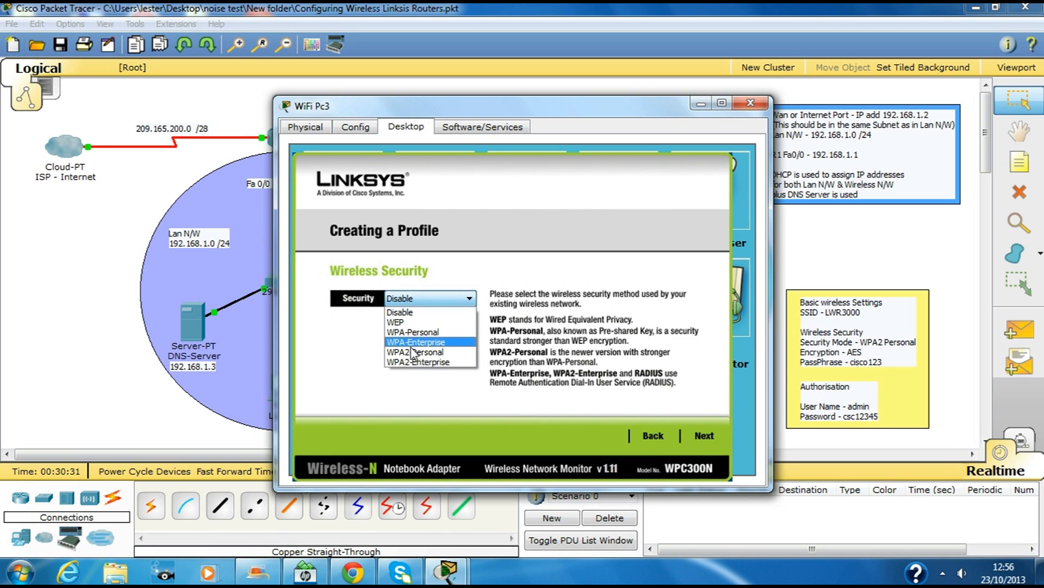
{"action": "left_click", "coordinate": [427, 345]}
{"action": "left_click", "coordinate": [696, 438]}
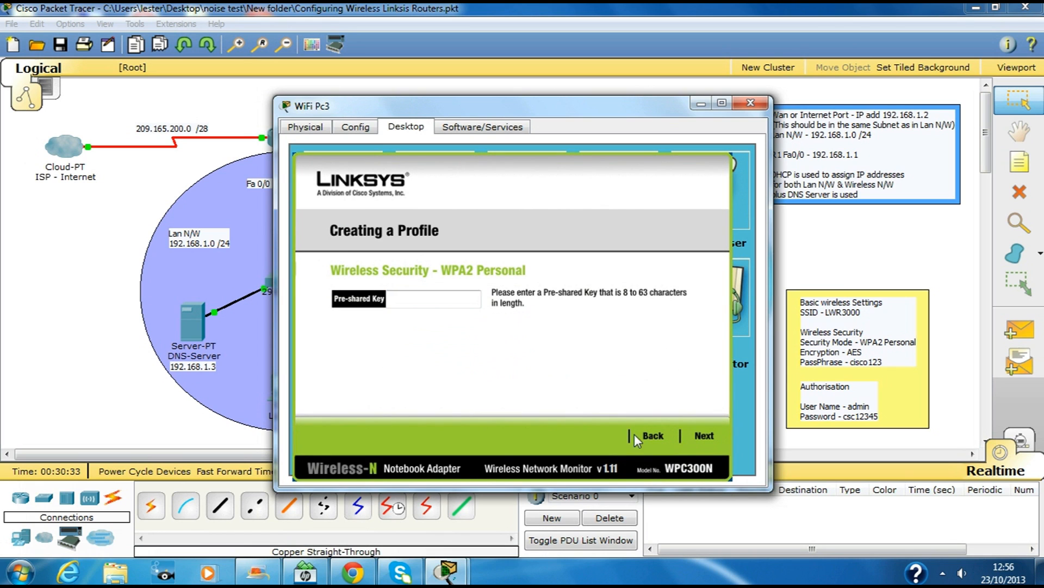
{"action": "left_click", "coordinate": [449, 302]}
{"action": "type", "text": "cisco123"}
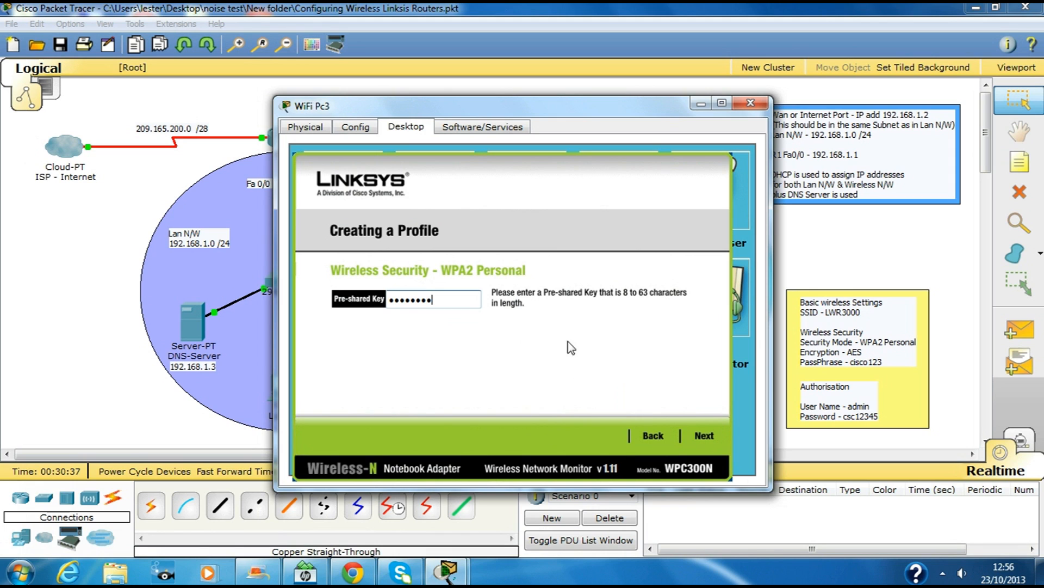
{"action": "left_click", "coordinate": [707, 433]}
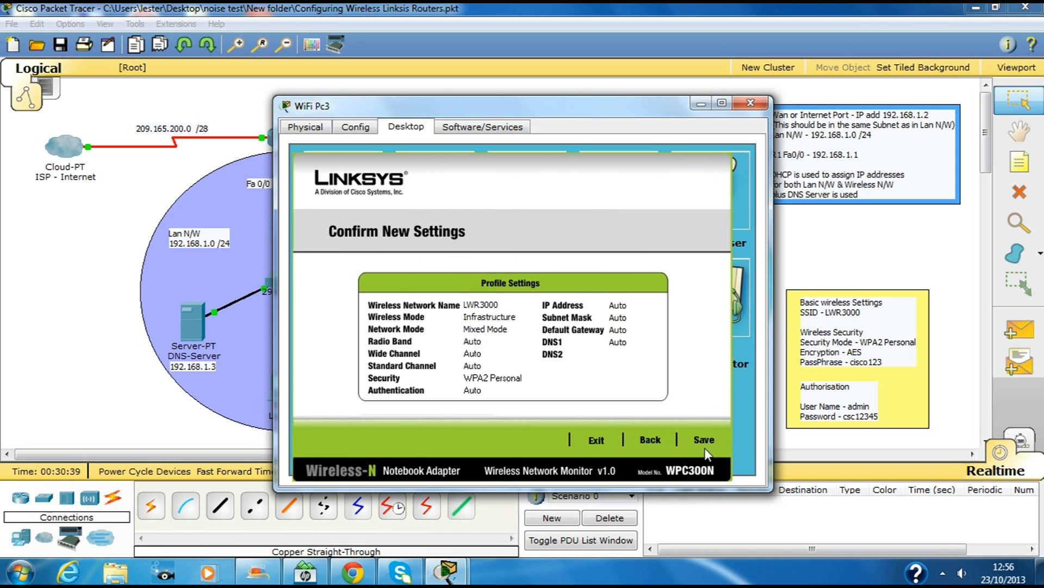
{"action": "left_click", "coordinate": [707, 439]}
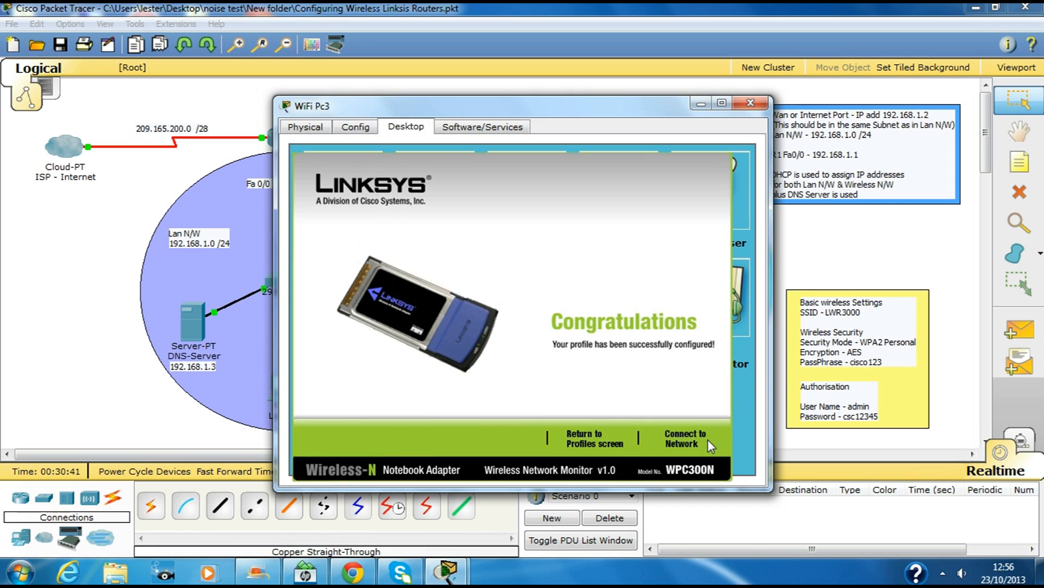
{"action": "left_click", "coordinate": [686, 436]}
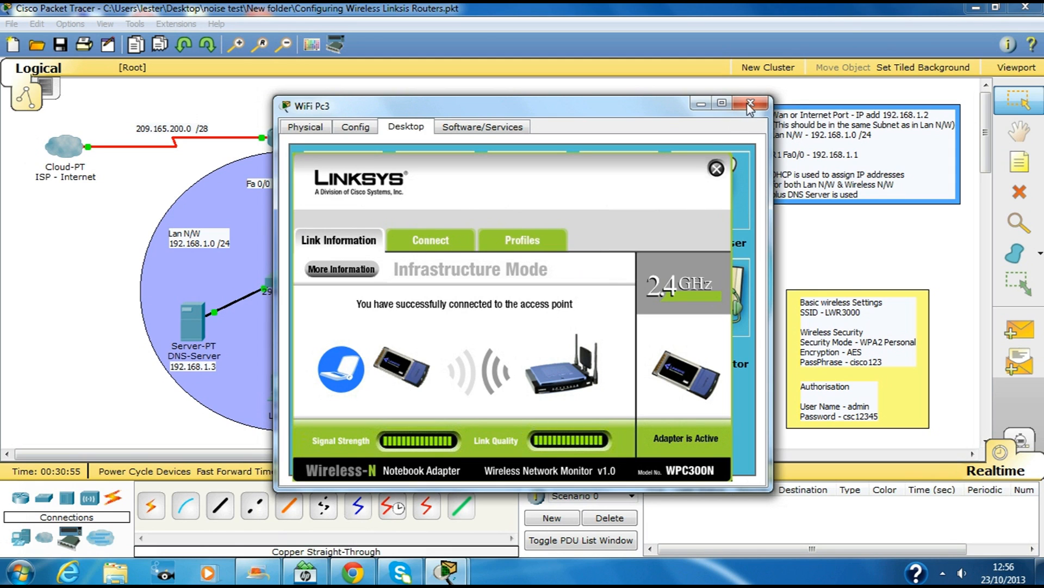
{"action": "left_click", "coordinate": [716, 169]}
{"action": "left_click", "coordinate": [515, 206]}
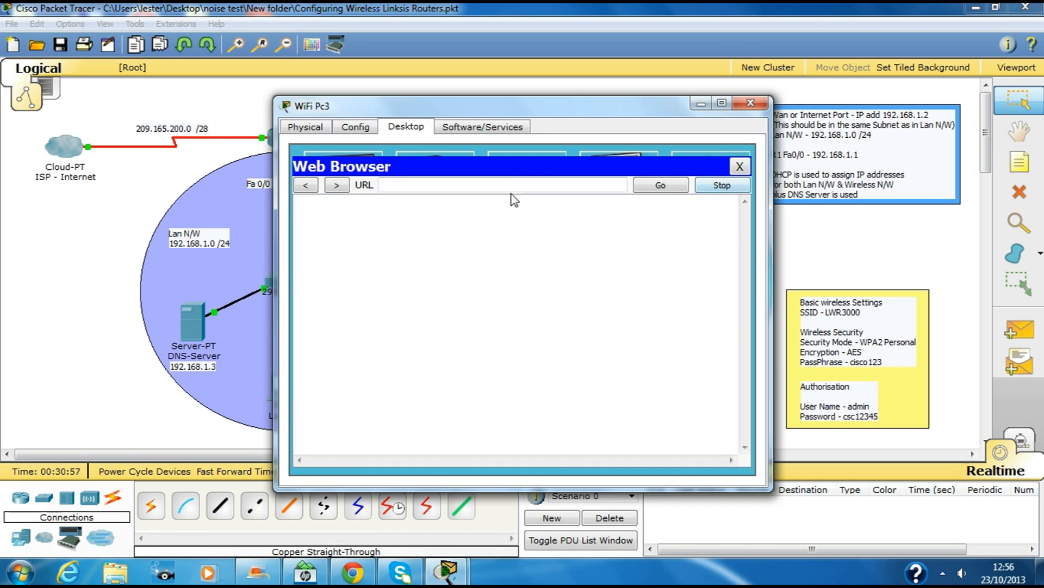
{"action": "type", "text": "www.cisco.com"}
{"action": "key", "text": "Return"}
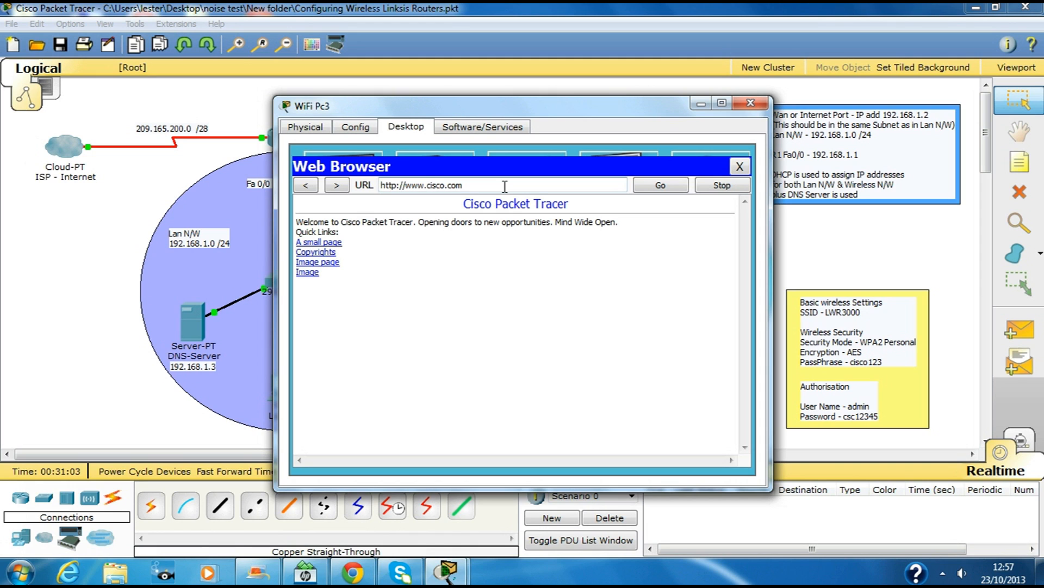
{"action": "left_click", "coordinate": [740, 167]}
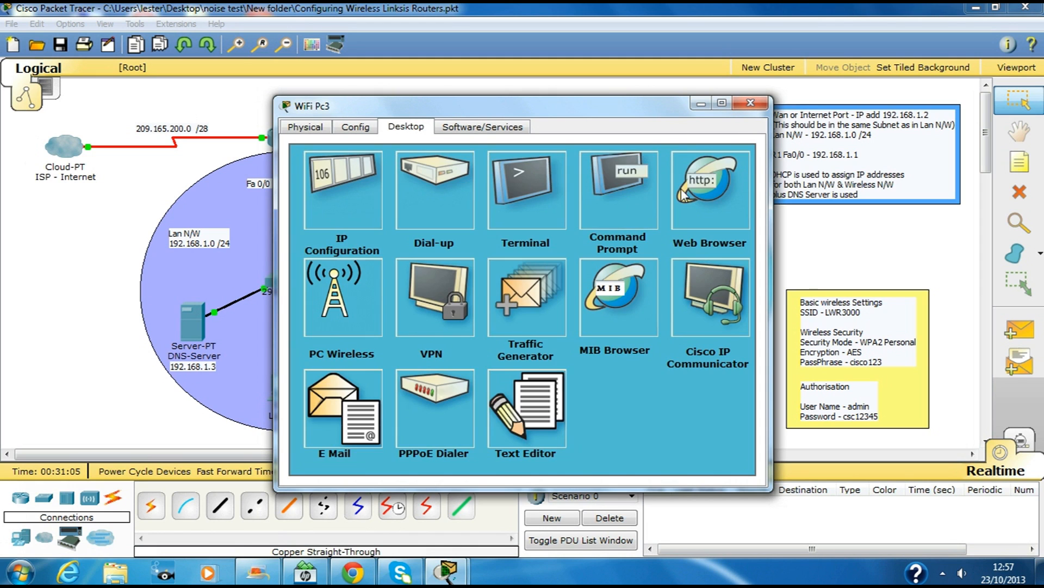
Step: Ping 192.168.1.10 from WiFi Pc3's command prompt, getting 3 of 4 replies
{"action": "left_click", "coordinate": [619, 179]}
{"action": "type", "text": "p"}
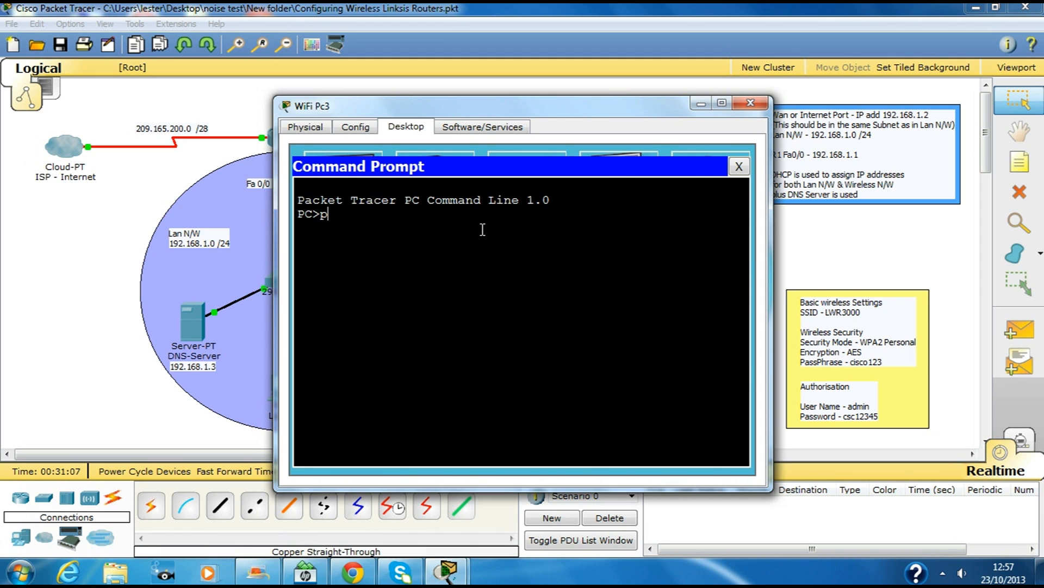
{"action": "type", "text": "ing 192.168.1.10"}
{"action": "key", "text": "Return"}
{"action": "left_click_drag", "start_coordinate": [521, 114], "coordinate": [522, 111]}
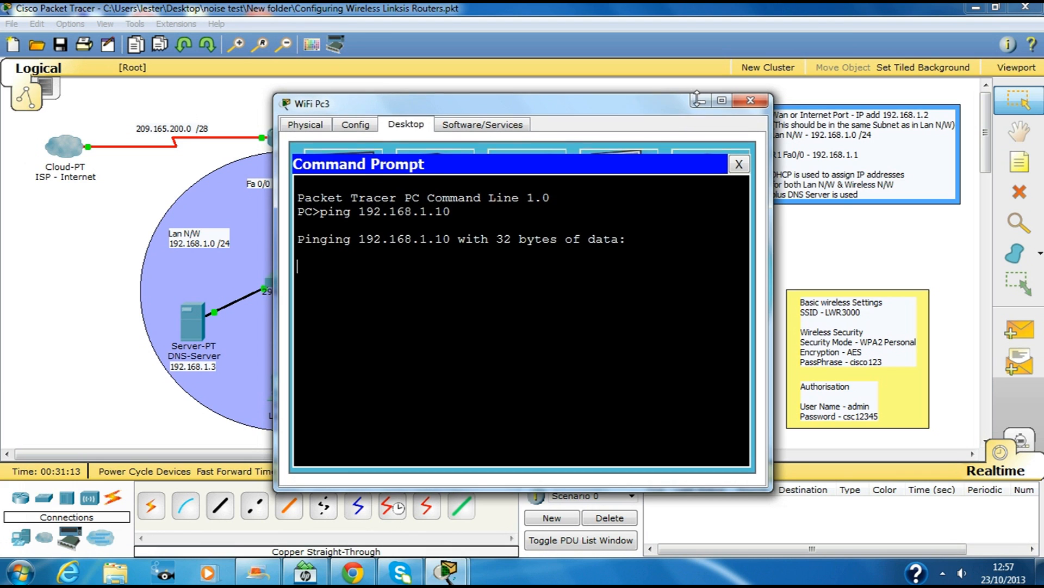
{"action": "left_click_drag", "start_coordinate": [618, 108], "coordinate": [798, 84]}
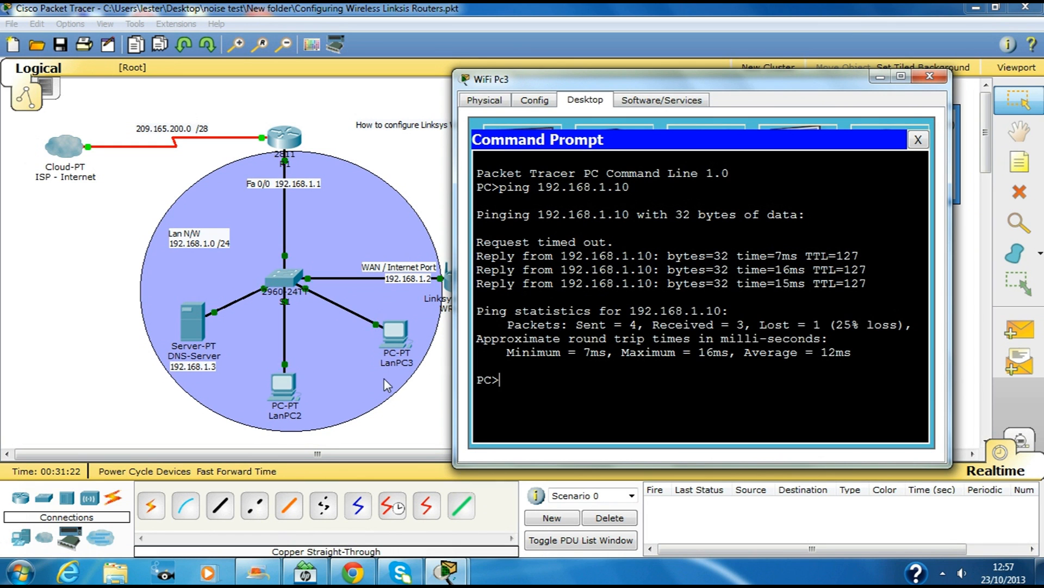
Step: Ping LanPC3 at 192.168.1.11 from WiFi Pc2's command prompt, receiving 3 of 4 replies
{"action": "left_click", "coordinate": [930, 75]}
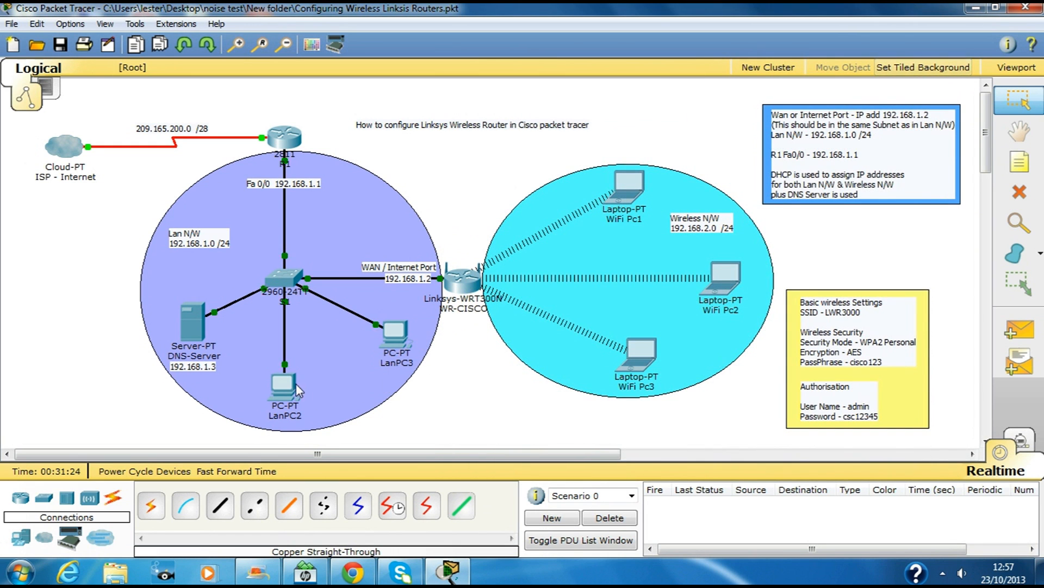
{"action": "mouse_move", "coordinate": [291, 391]}
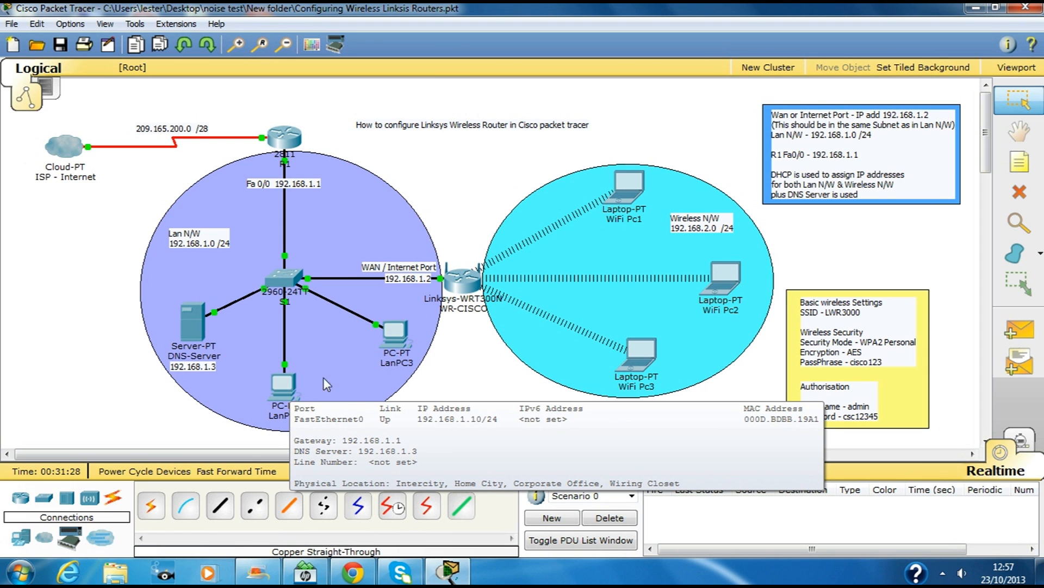
{"action": "mouse_move", "coordinate": [400, 332]}
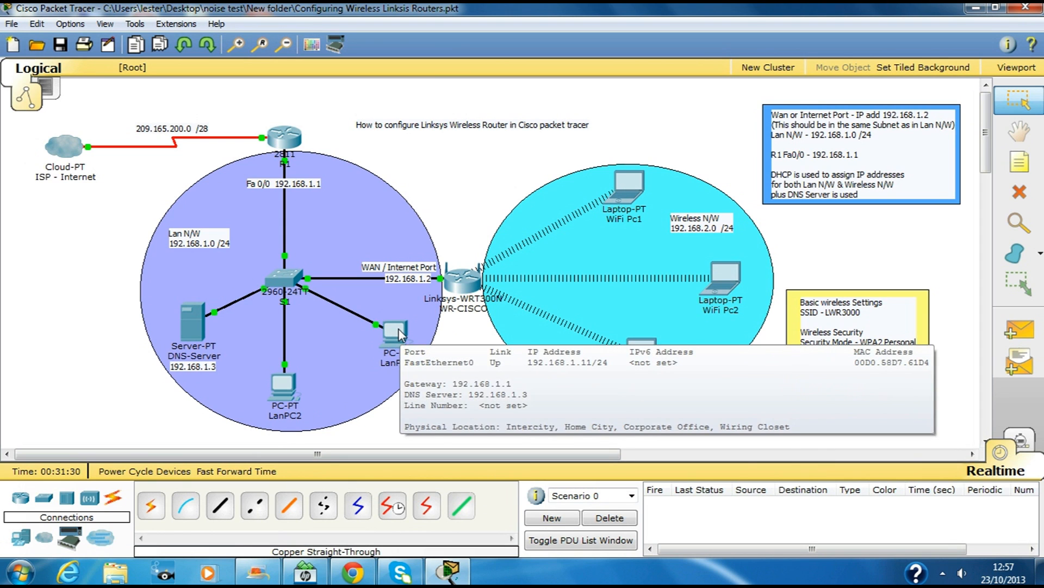
{"action": "left_click", "coordinate": [732, 282]}
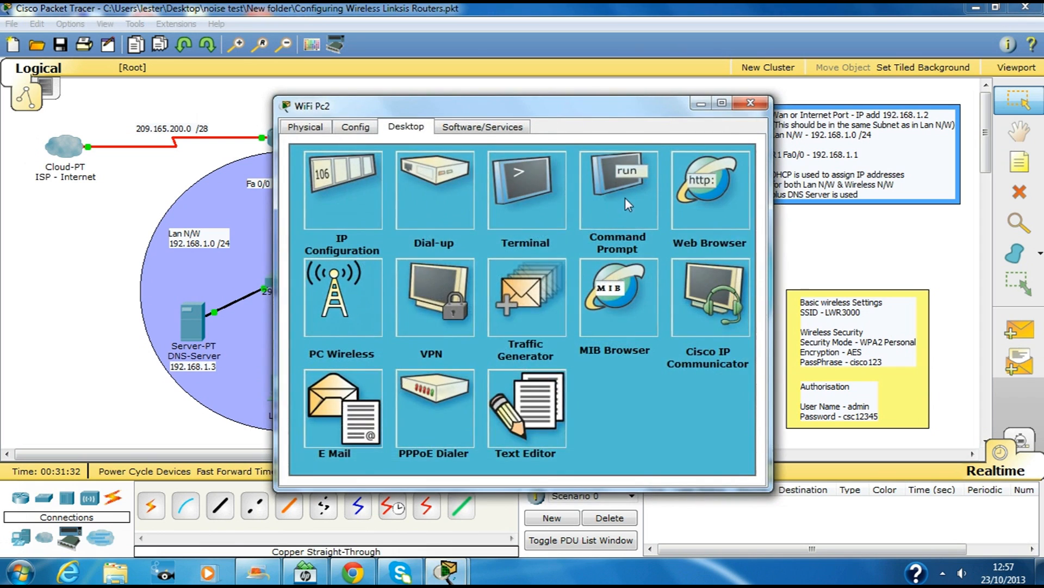
{"action": "left_click", "coordinate": [625, 197]}
{"action": "type", "text": "ping 192.168.1.11"}
{"action": "key", "text": "Return"}
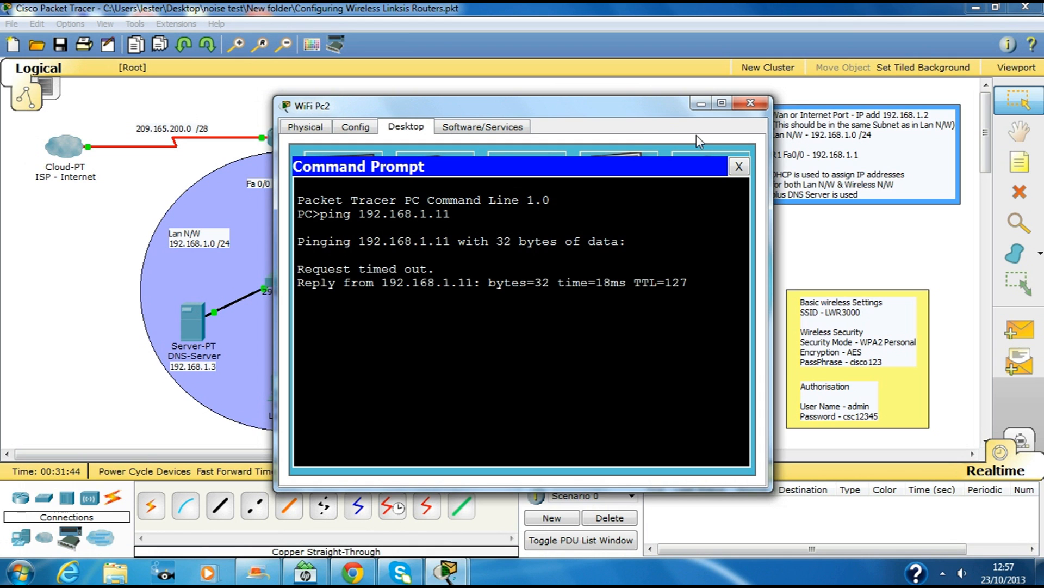
{"action": "left_click", "coordinate": [754, 104]}
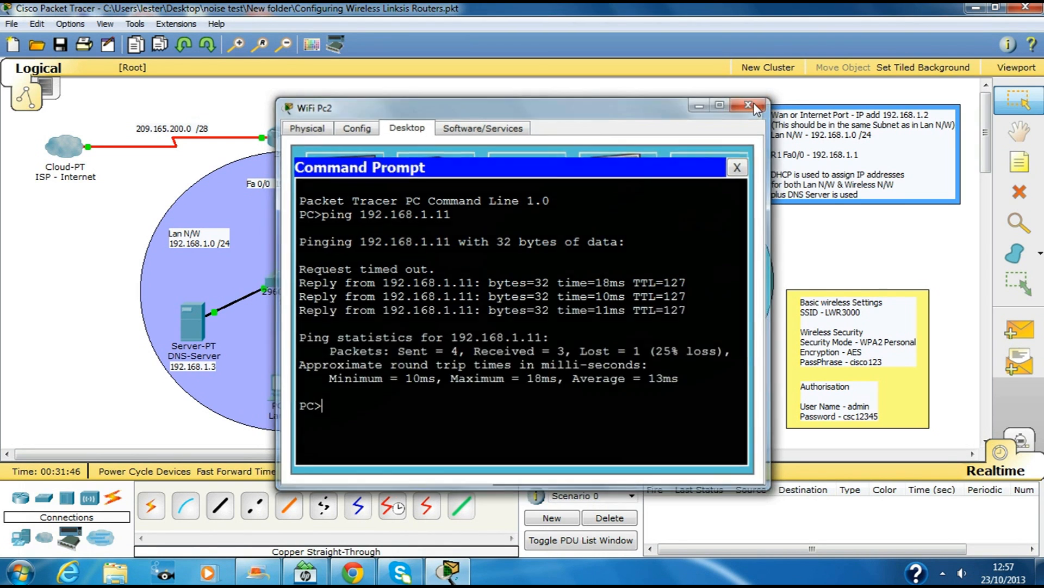
{"action": "left_click", "coordinate": [283, 384]}
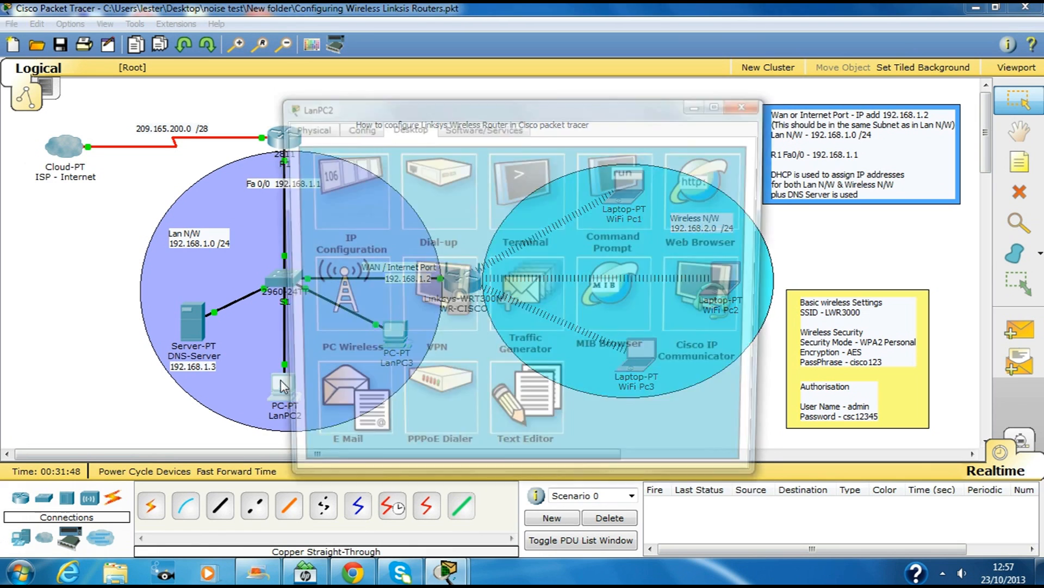
Step: Try loading ww.cicsco.com in LanPC2's web browser, retrying twice without success
{"action": "left_click", "coordinate": [699, 187]}
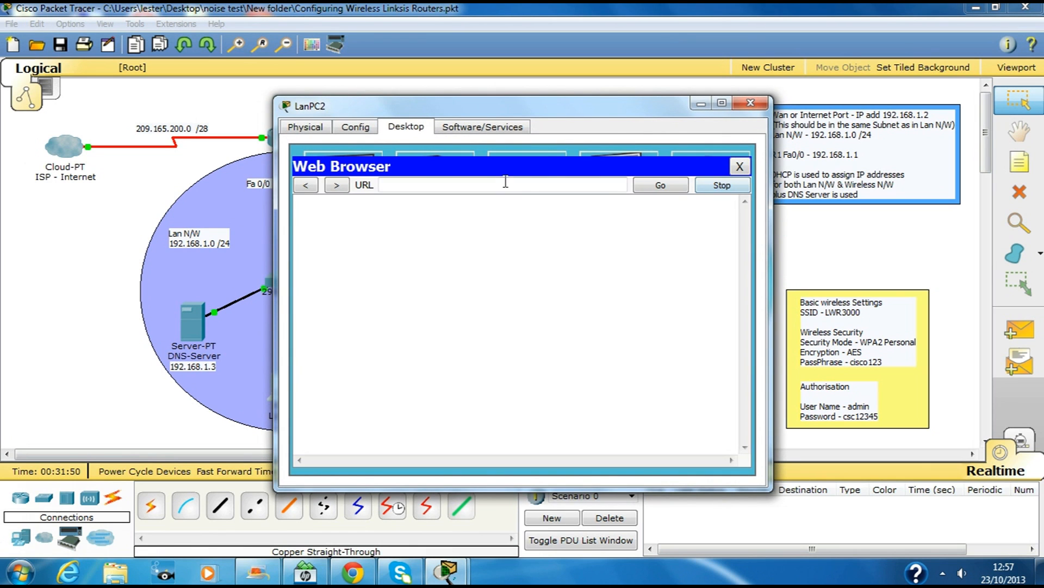
{"action": "left_click", "coordinate": [435, 190]}
{"action": "type", "text": "ww"}
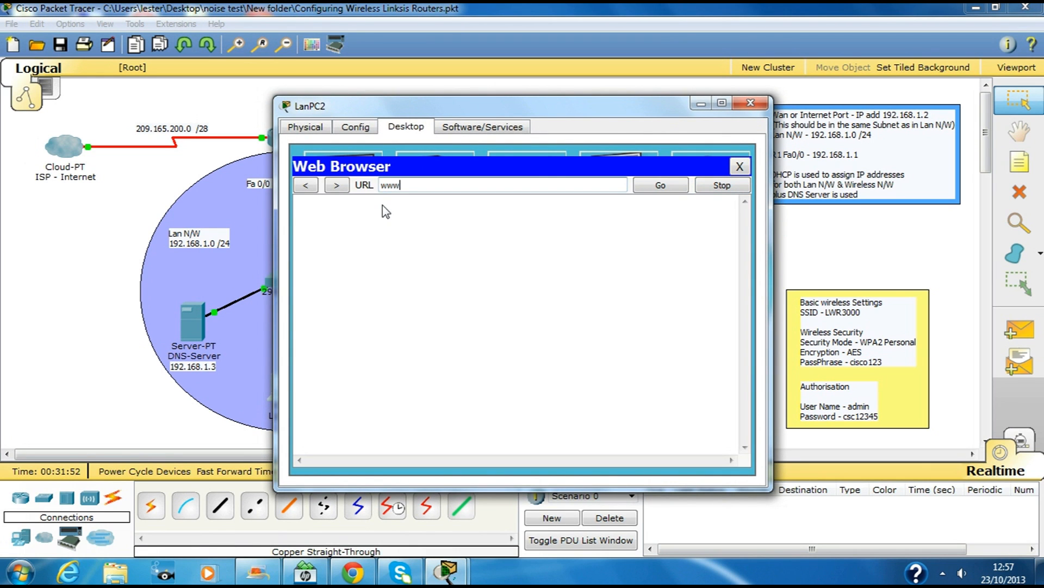
{"action": "type", "text": ".cicsco.com"}
{"action": "key", "text": "Return"}
{"action": "left_click", "coordinate": [653, 188]}
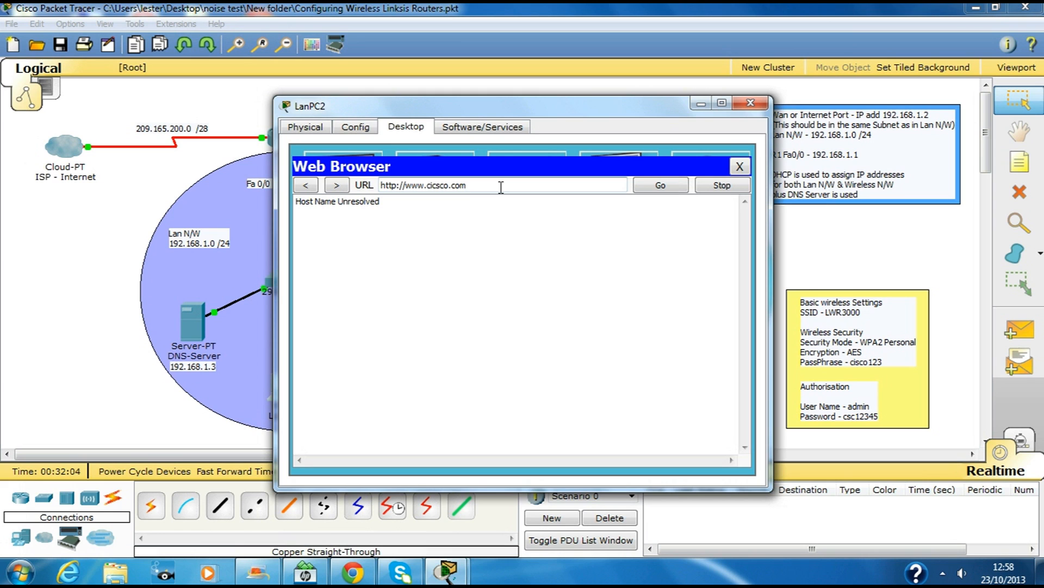
{"action": "left_click", "coordinate": [659, 188]}
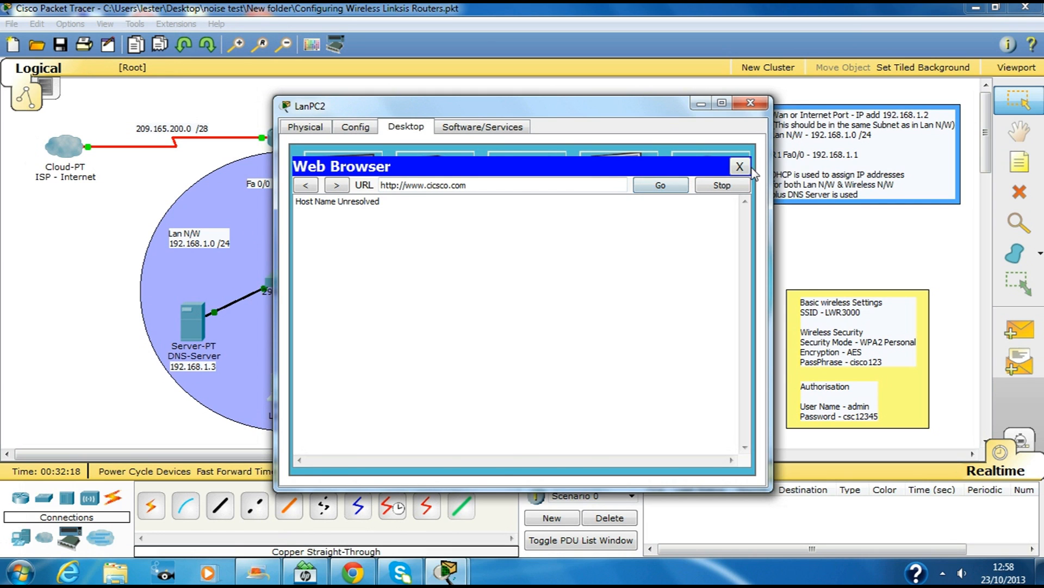
{"action": "left_click", "coordinate": [741, 166]}
Step: Renew LanPC2's DHCP address by switching its IP configuration to Static and back to DHCP
{"action": "left_click", "coordinate": [361, 175]}
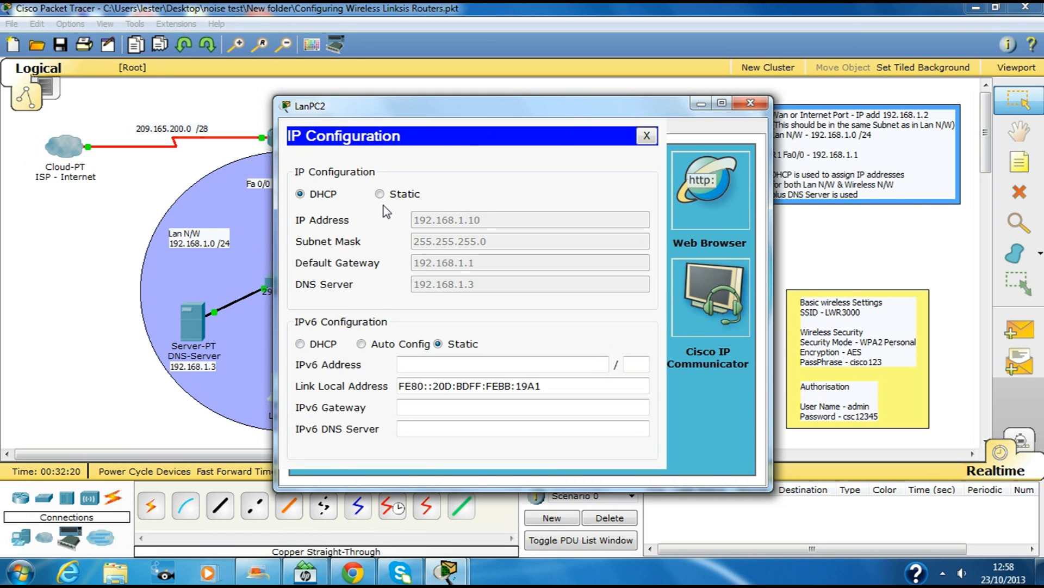
{"action": "left_click", "coordinate": [380, 194]}
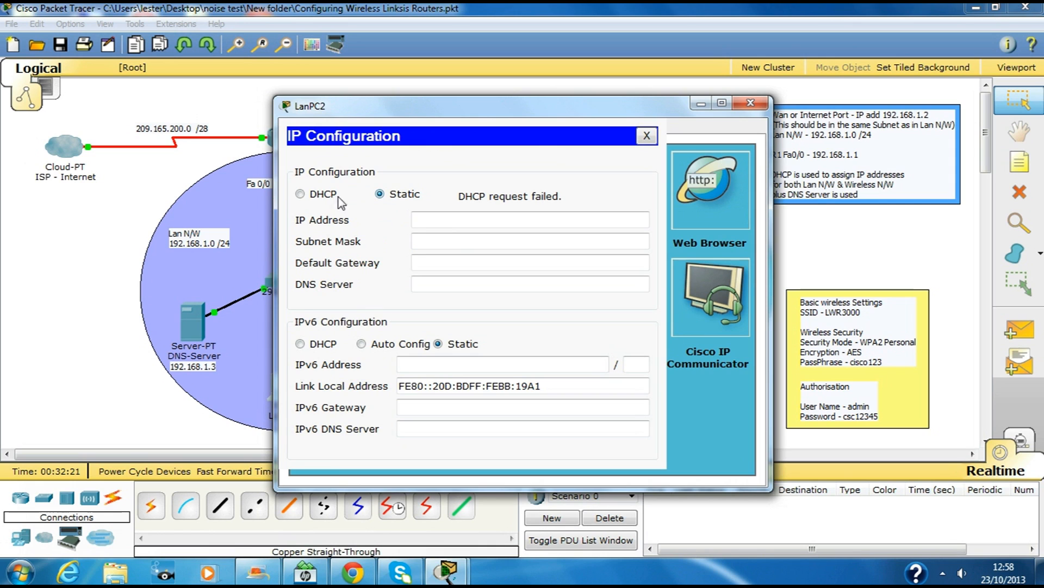
{"action": "left_click", "coordinate": [301, 195]}
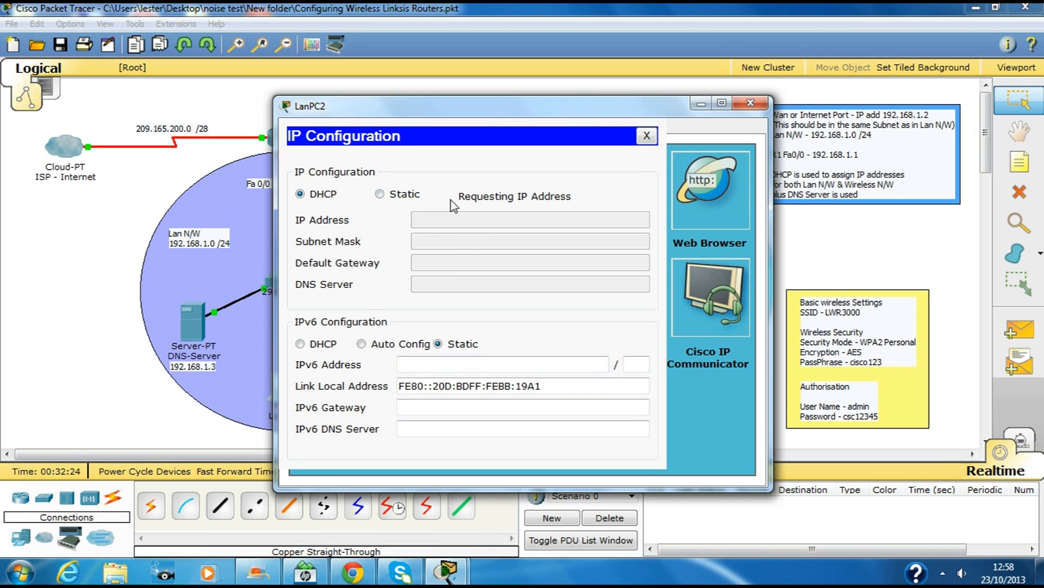
{"action": "left_click", "coordinate": [647, 137]}
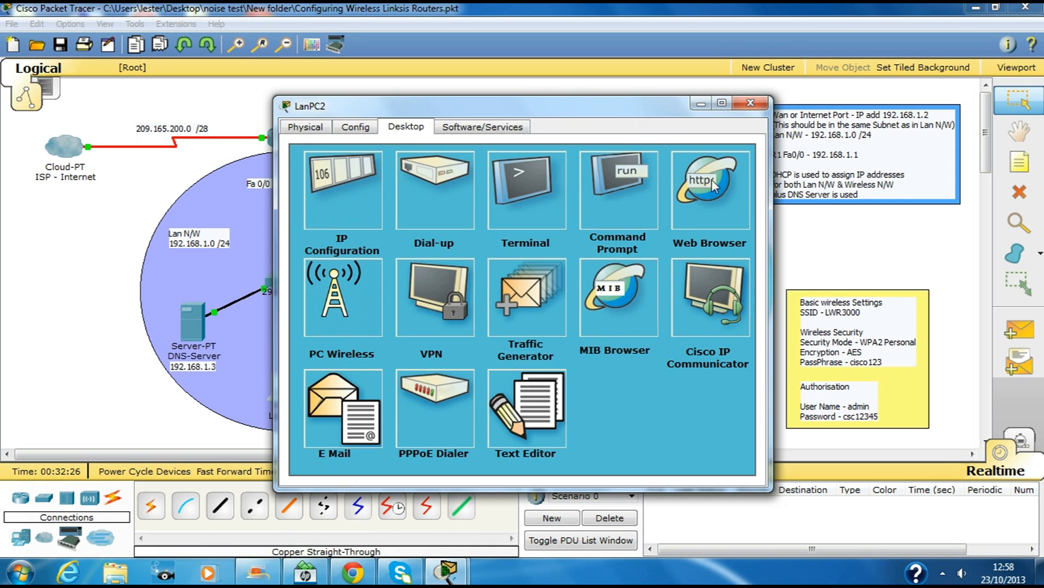
{"action": "left_click", "coordinate": [712, 180]}
{"action": "type", "text": "www"}
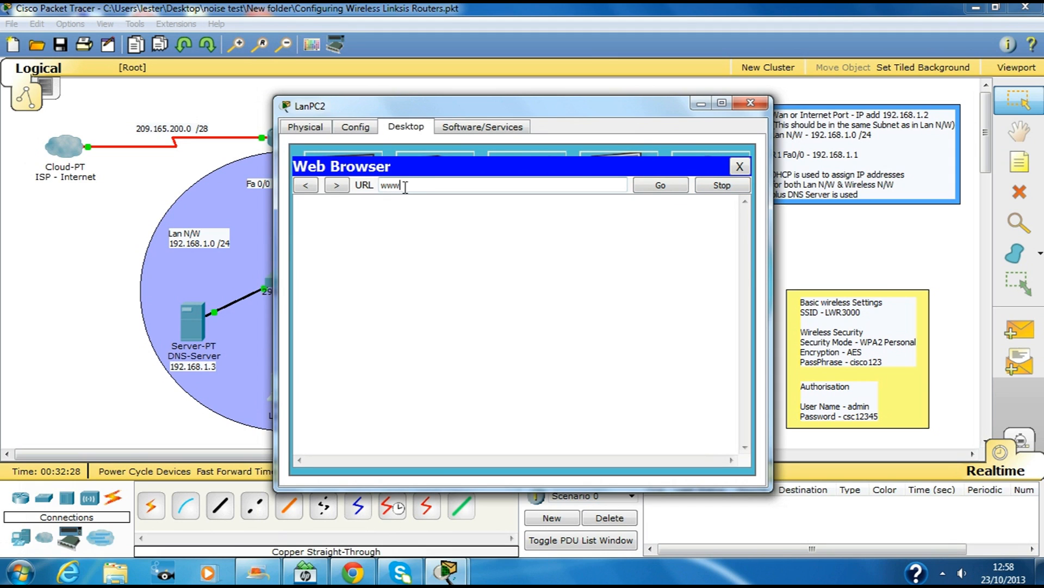
{"action": "type", "text": ".cisco.com"}
{"action": "key", "text": "Return"}
{"action": "left_click", "coordinate": [740, 166]}
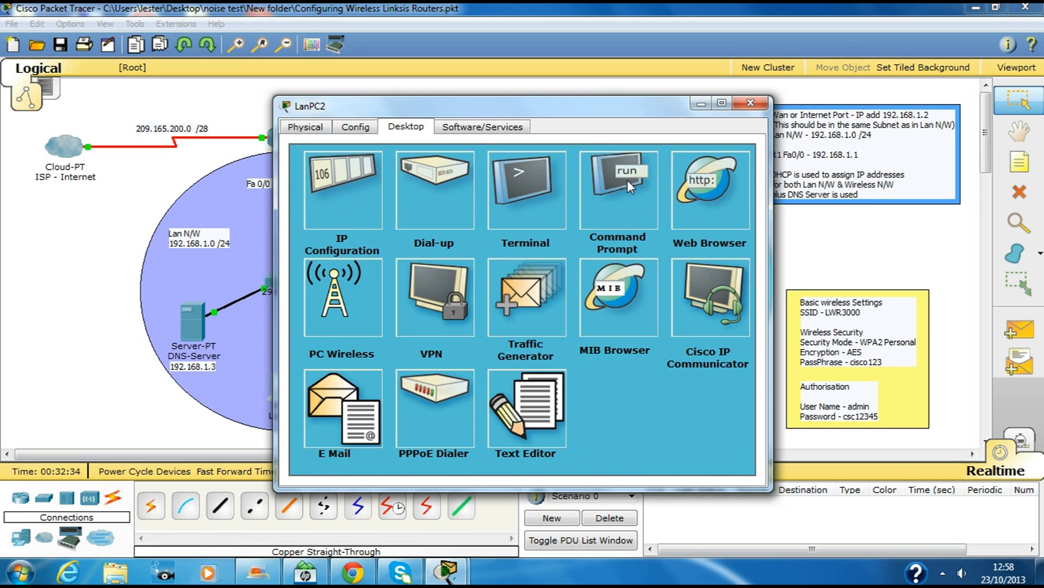
Step: Ping 192.168.1.11 from LanPC2's command prompt, then close LanPC2
{"action": "left_click", "coordinate": [619, 188]}
{"action": "type", "text": "ping 192.168.1.11"}
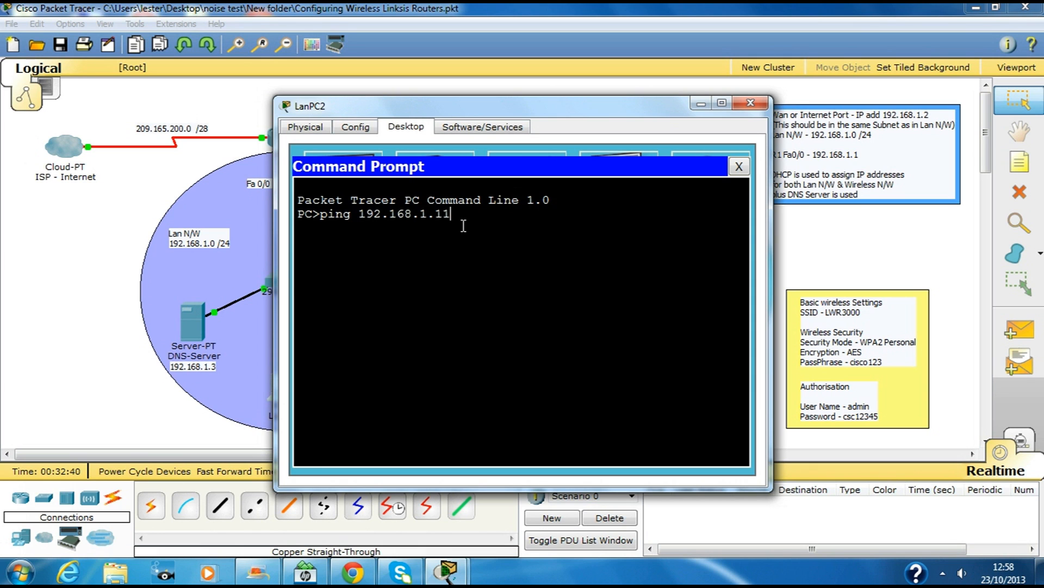
{"action": "key", "text": "Return"}
{"action": "left_click", "coordinate": [757, 104]}
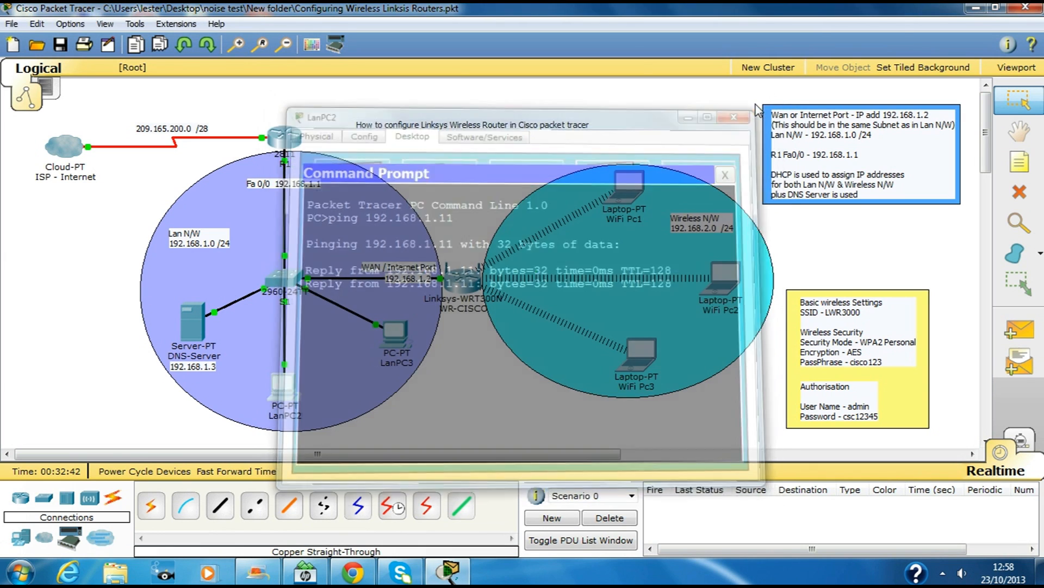